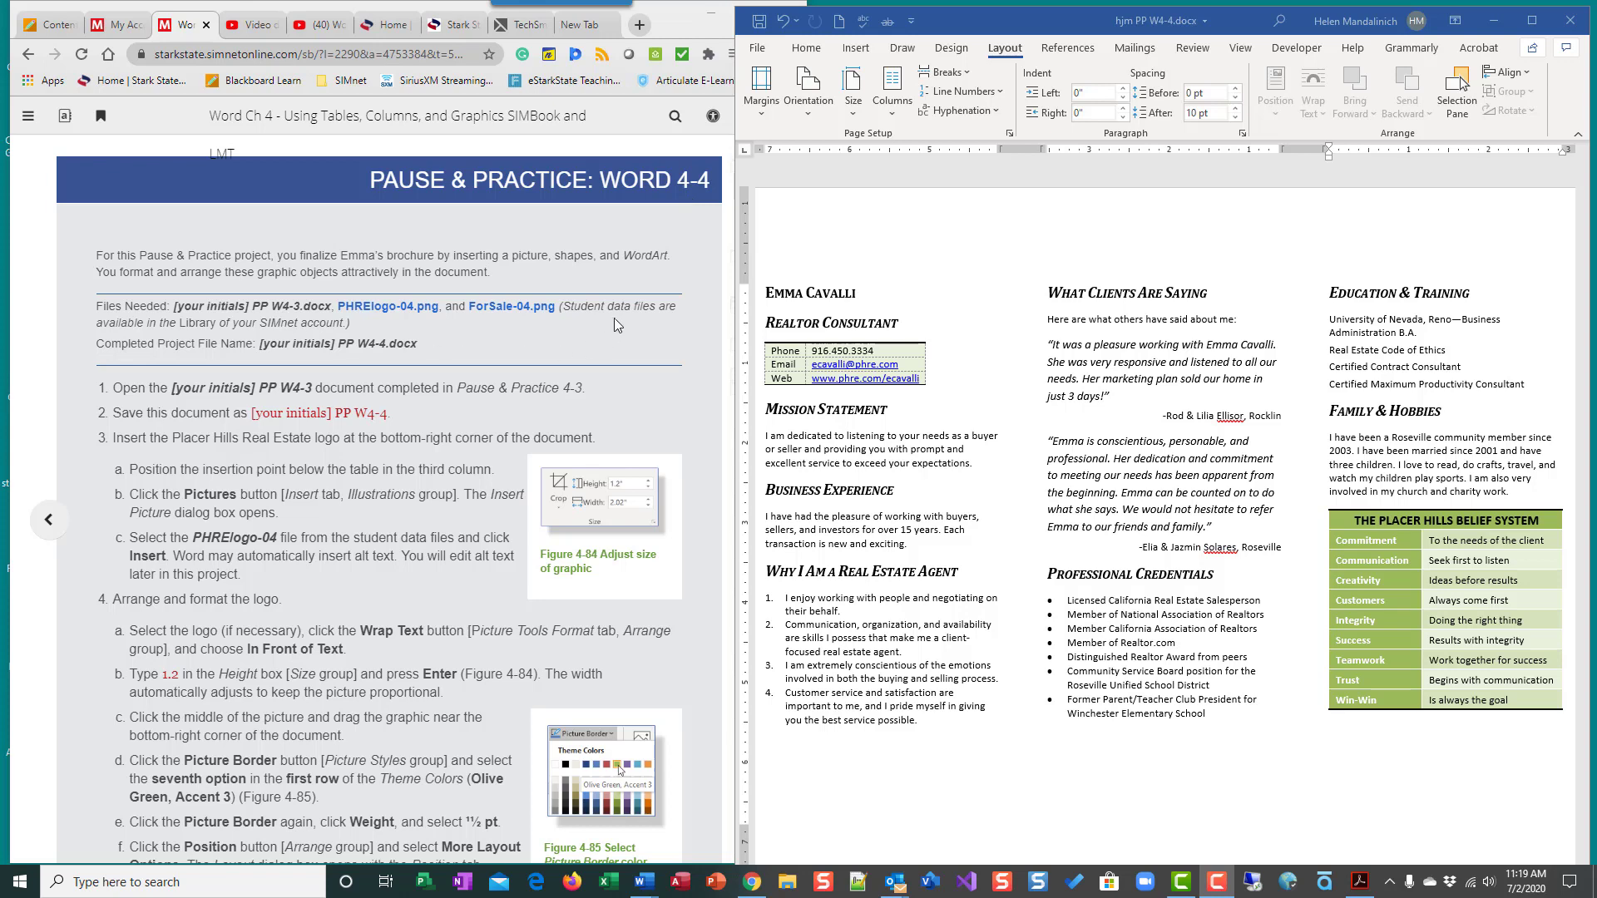
Download PHRElogo-04.png and ForSale-04.png from the project page and look through the instructions down to the finished brochure figure
click(402, 308)
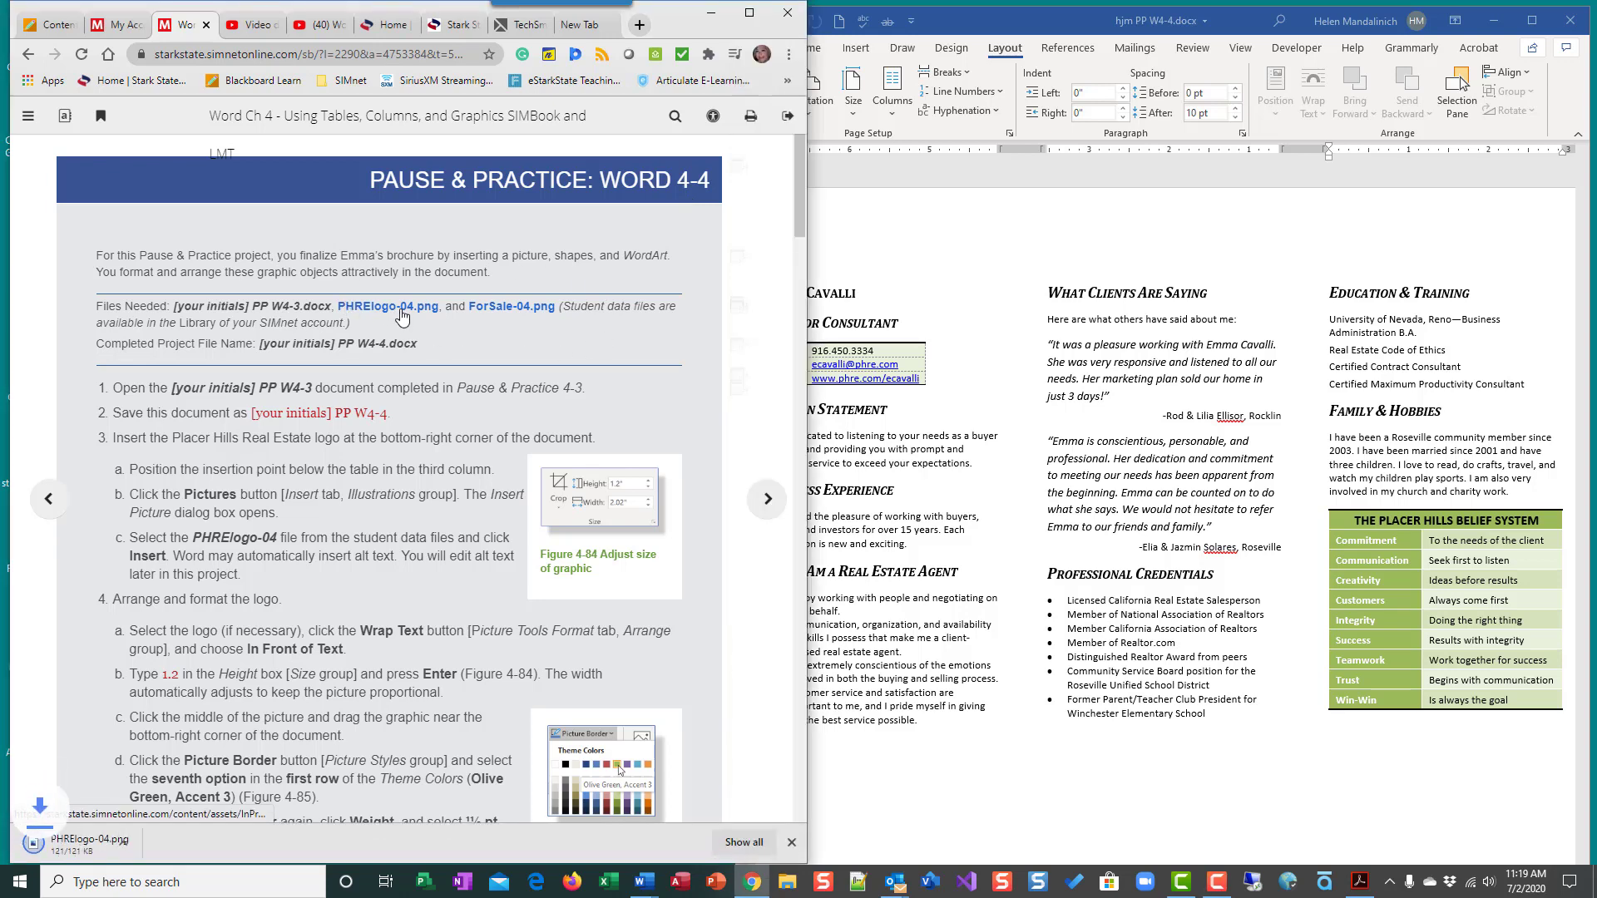
click(492, 316)
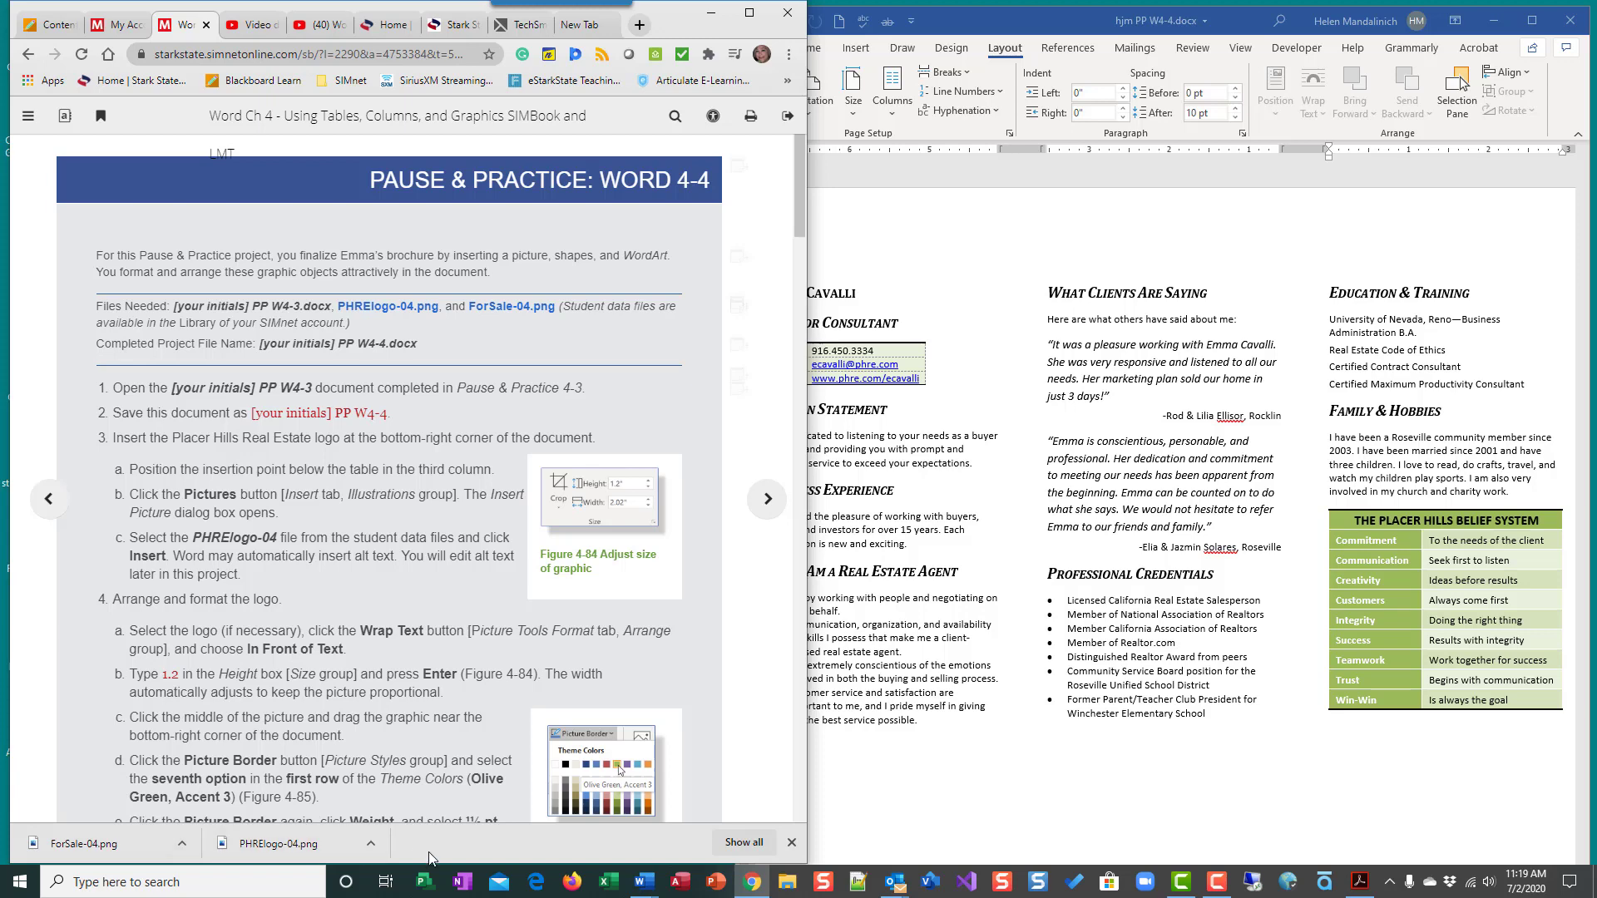
scroll(378, 605, down, 2)
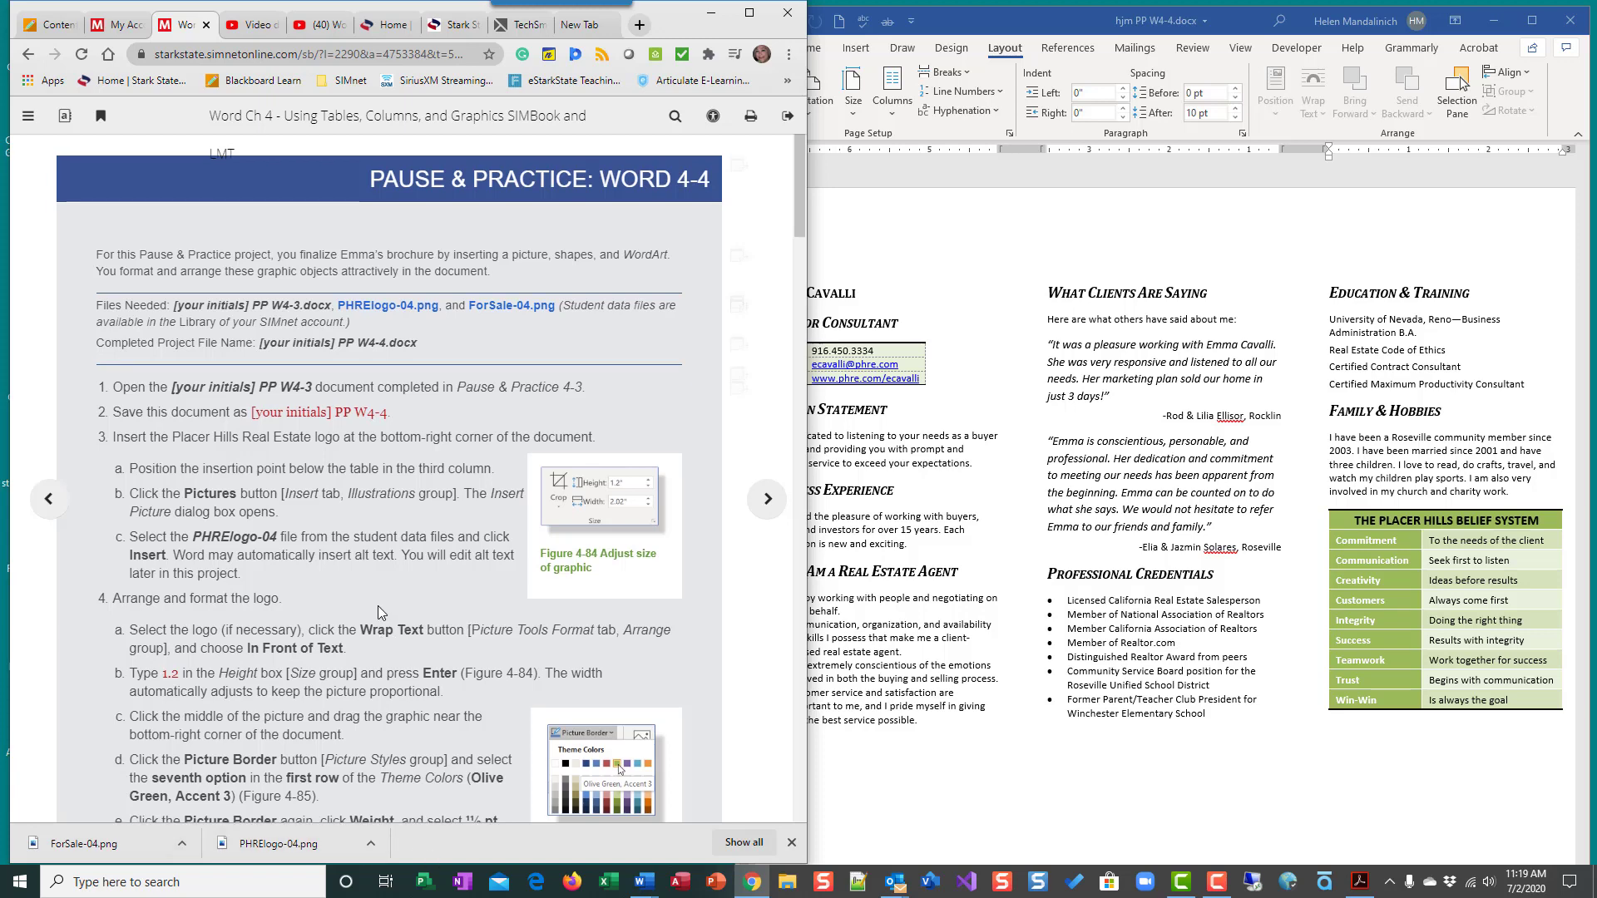
scroll(378, 612, down, 1)
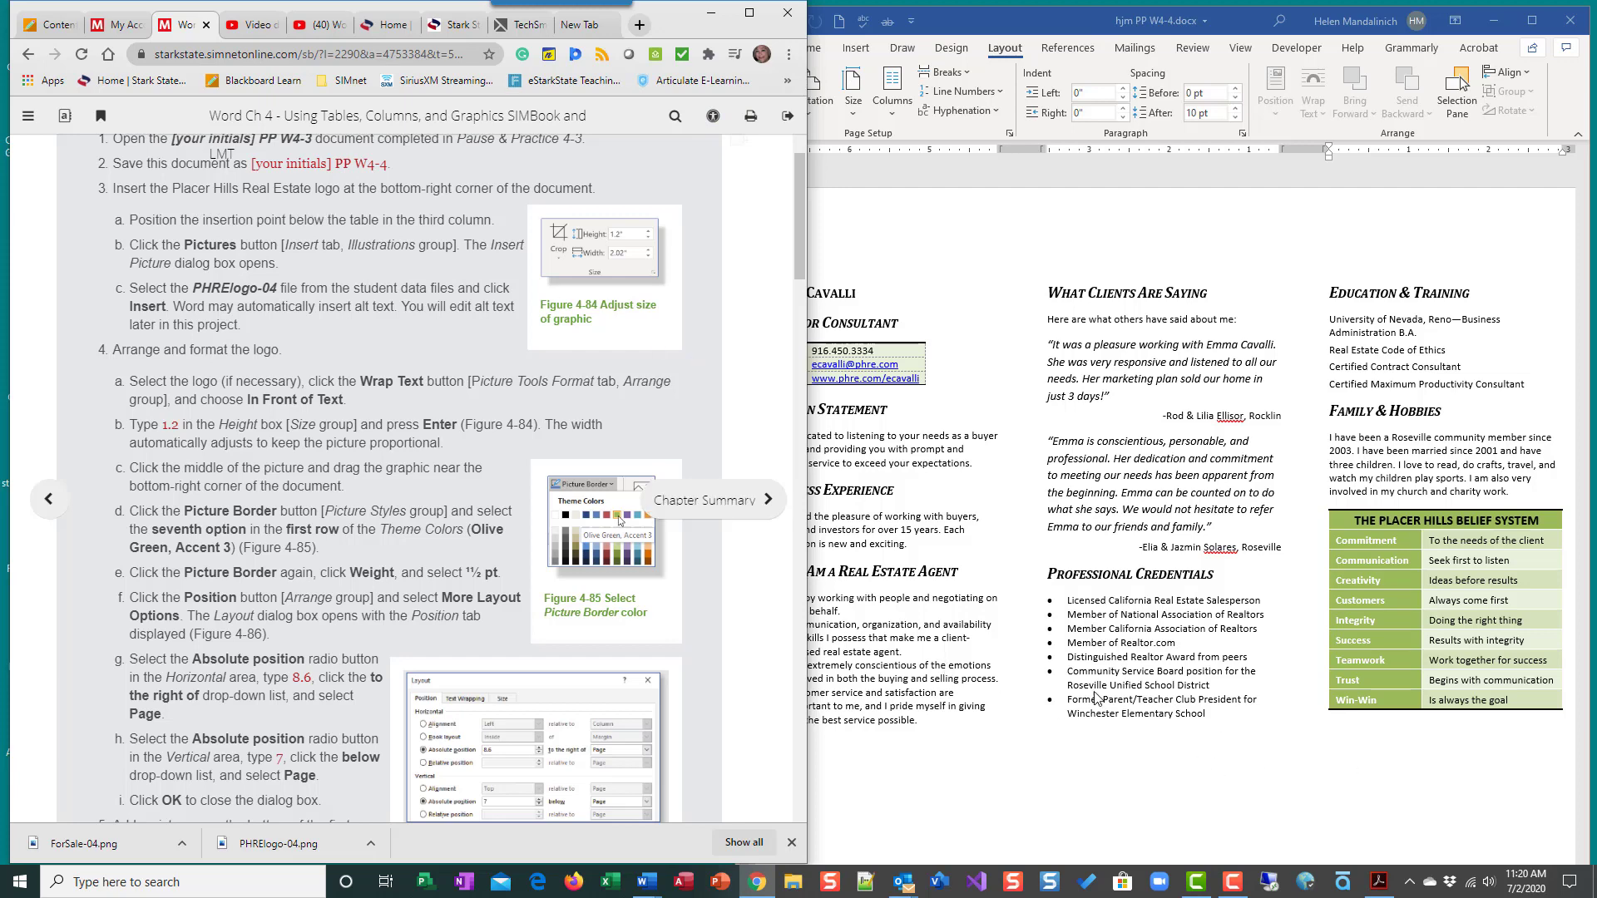
drag(797, 213, 790, 758)
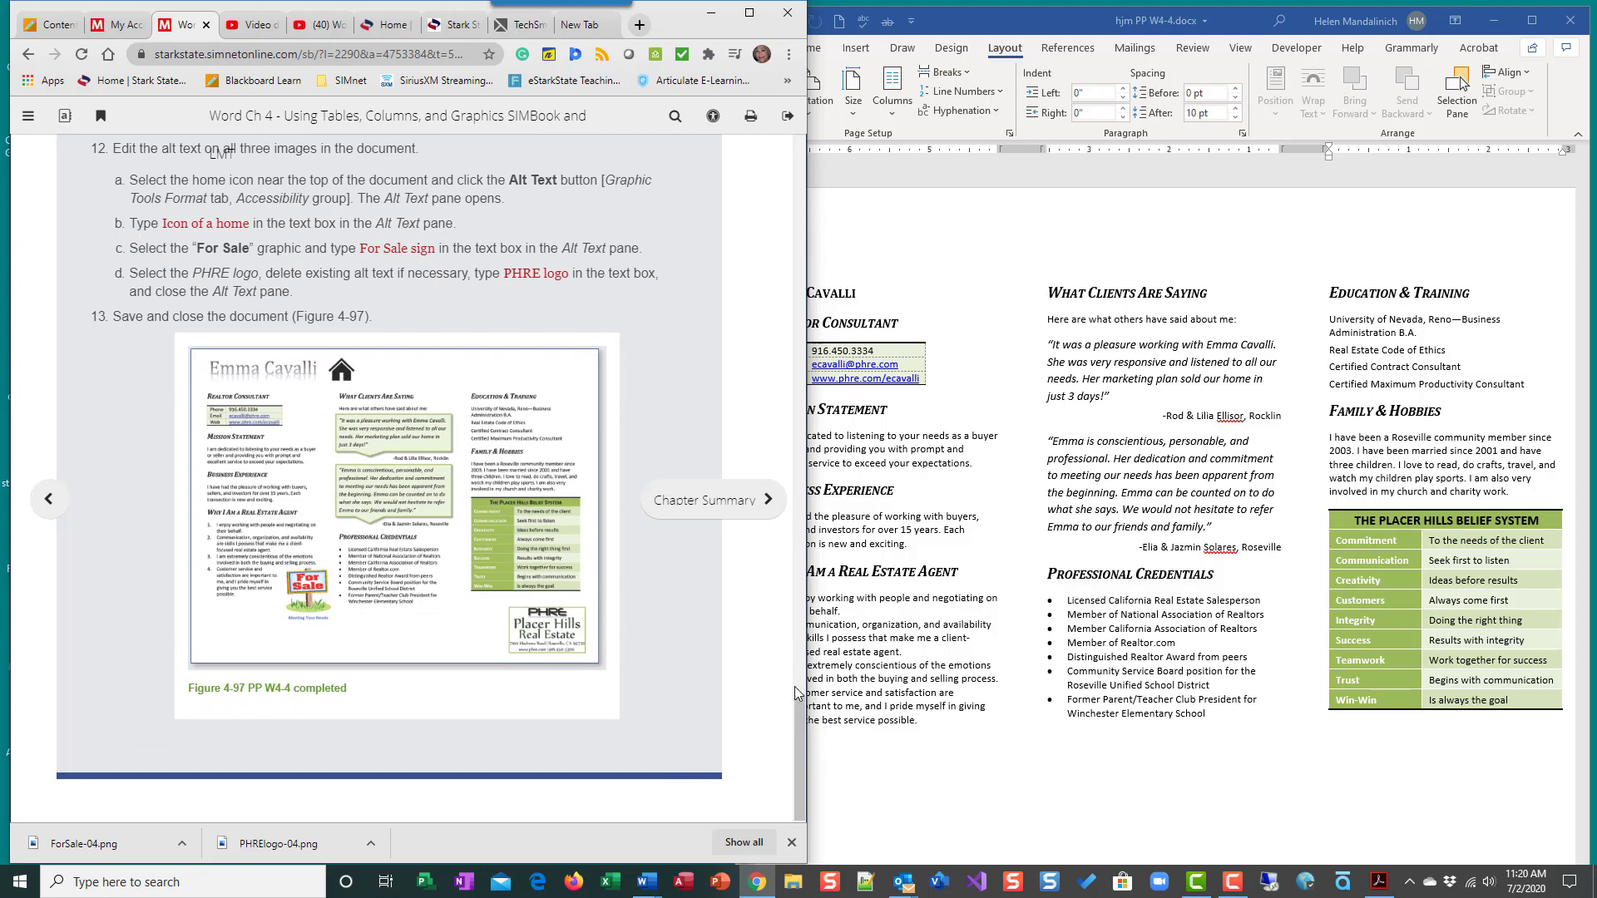
drag(803, 714, 817, 164)
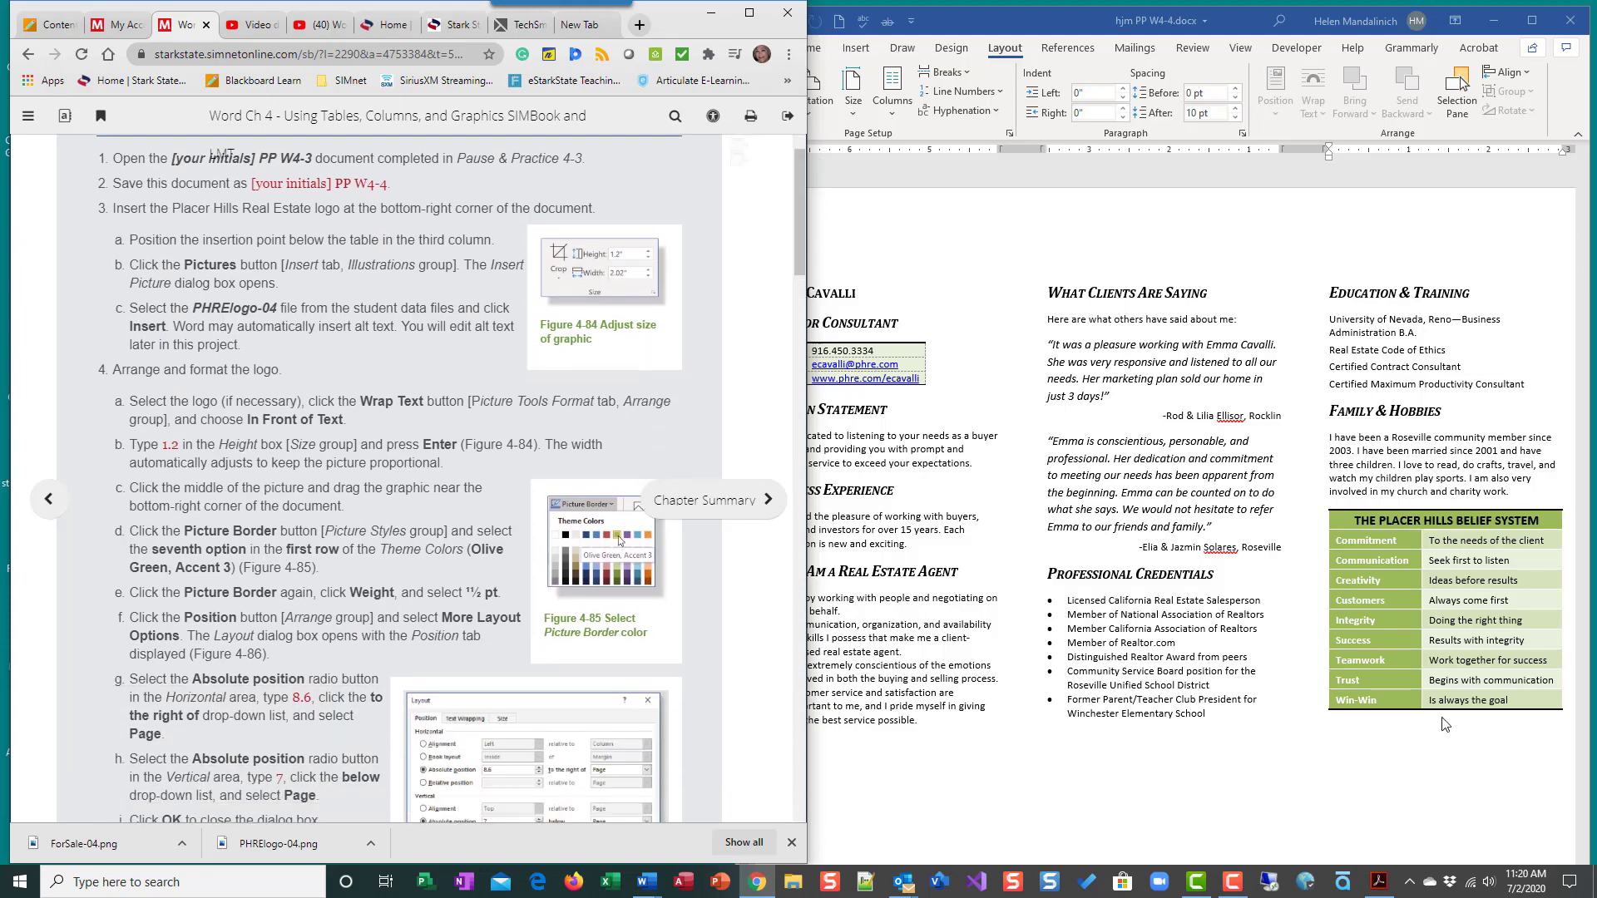
Switch to the Word brochure and insert PHRElogo-04.png from the Downloads folder below the table in the third column
click(1489, 789)
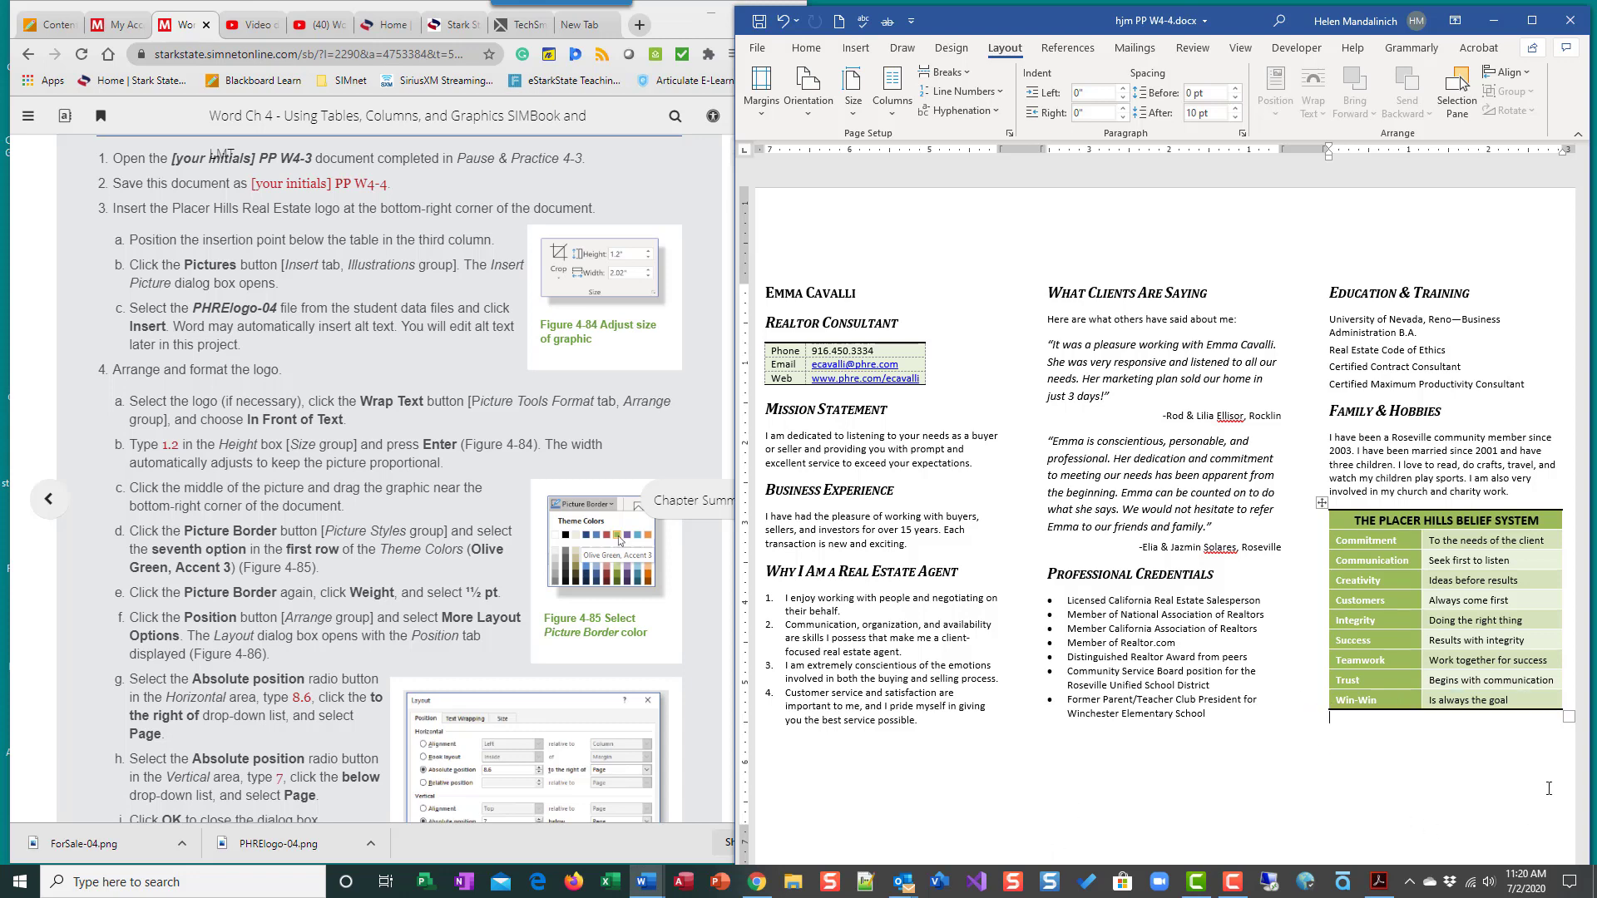
drag(1251, 19, 1251, 13)
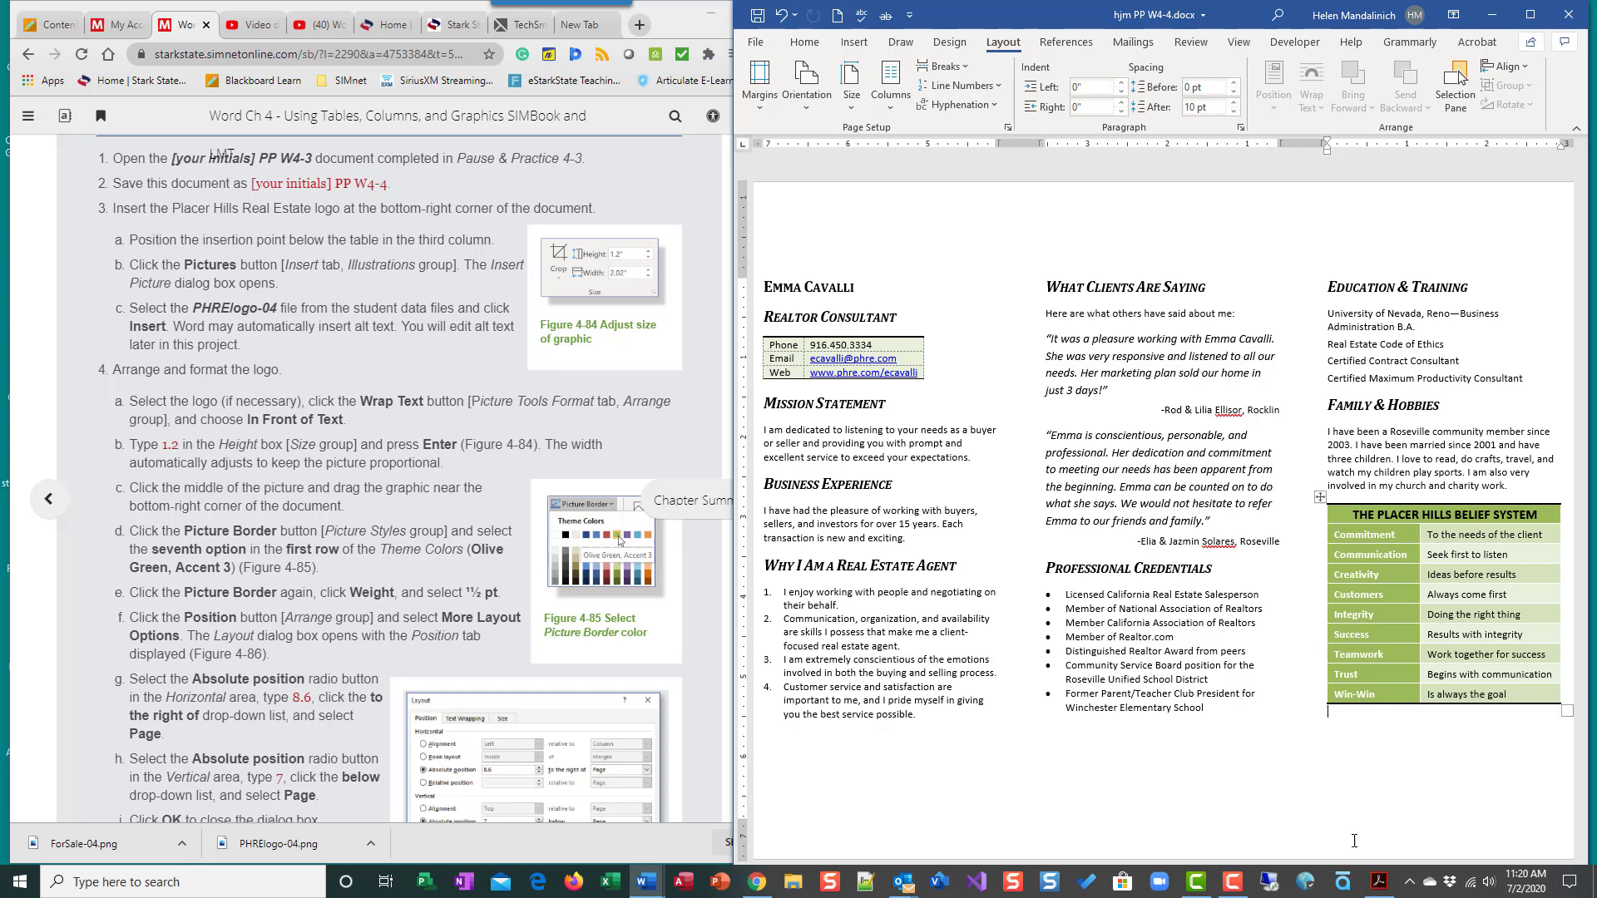
click(853, 45)
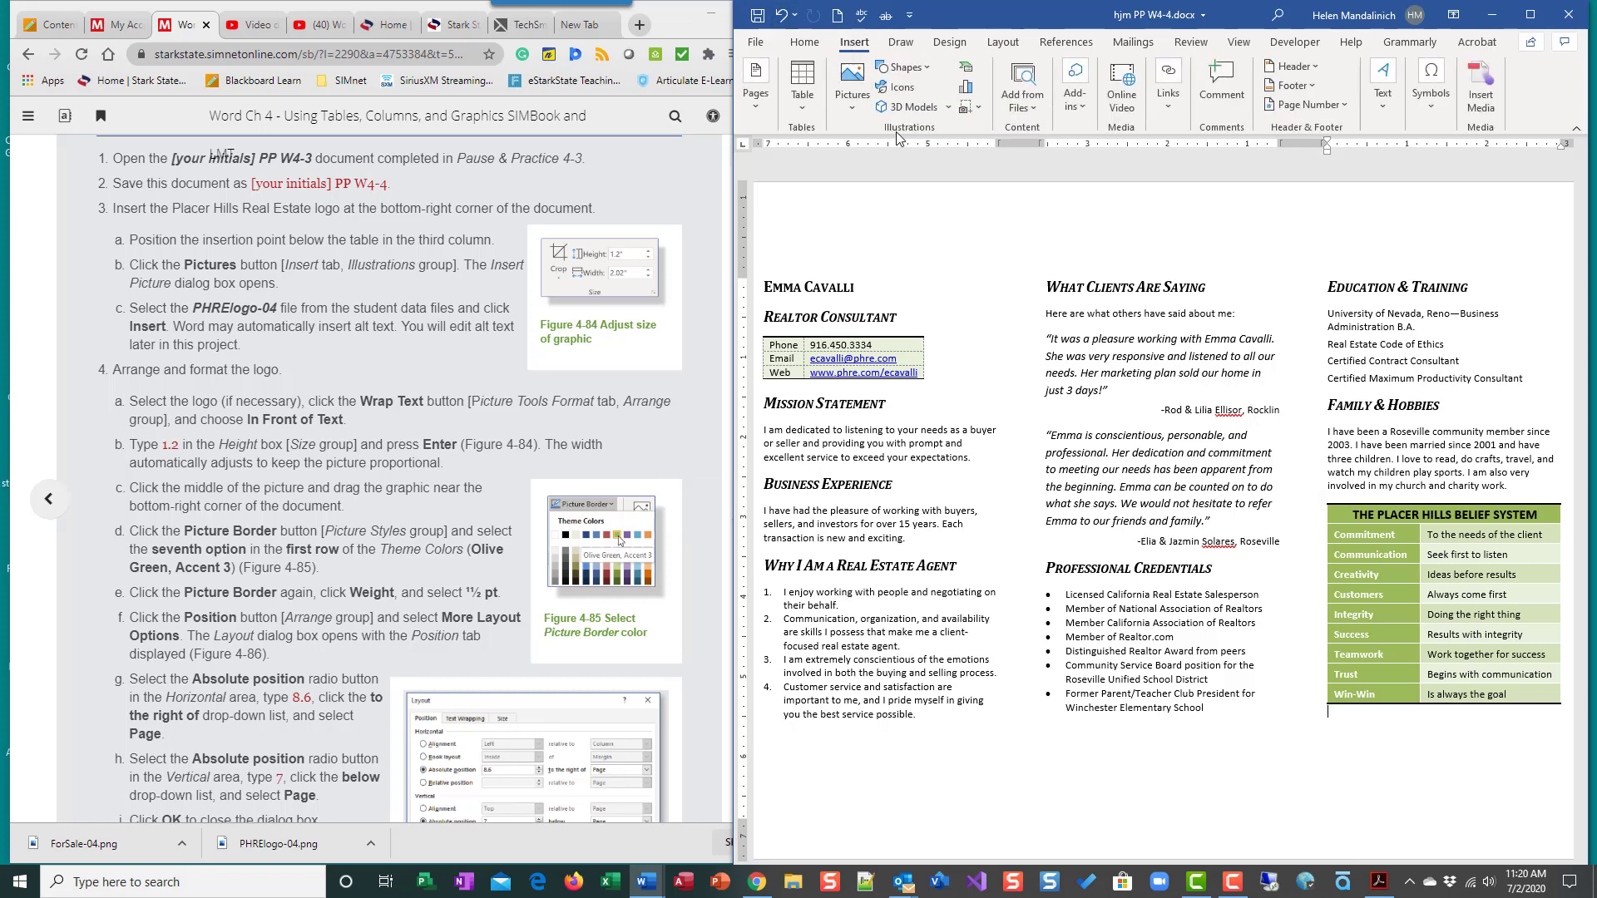
click(857, 112)
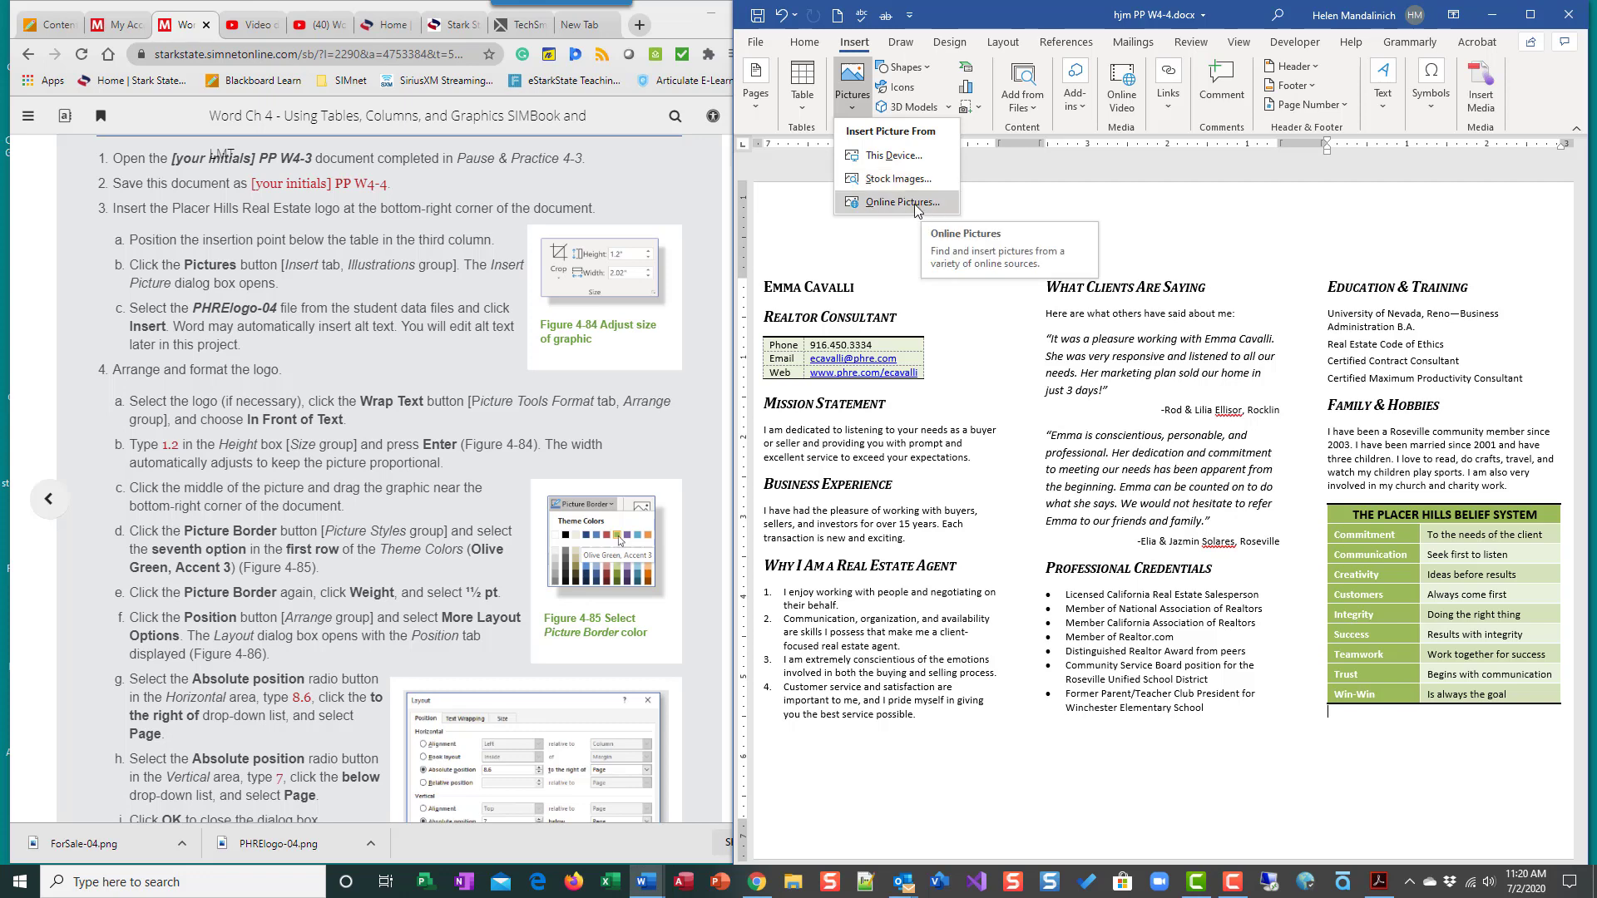
click(890, 156)
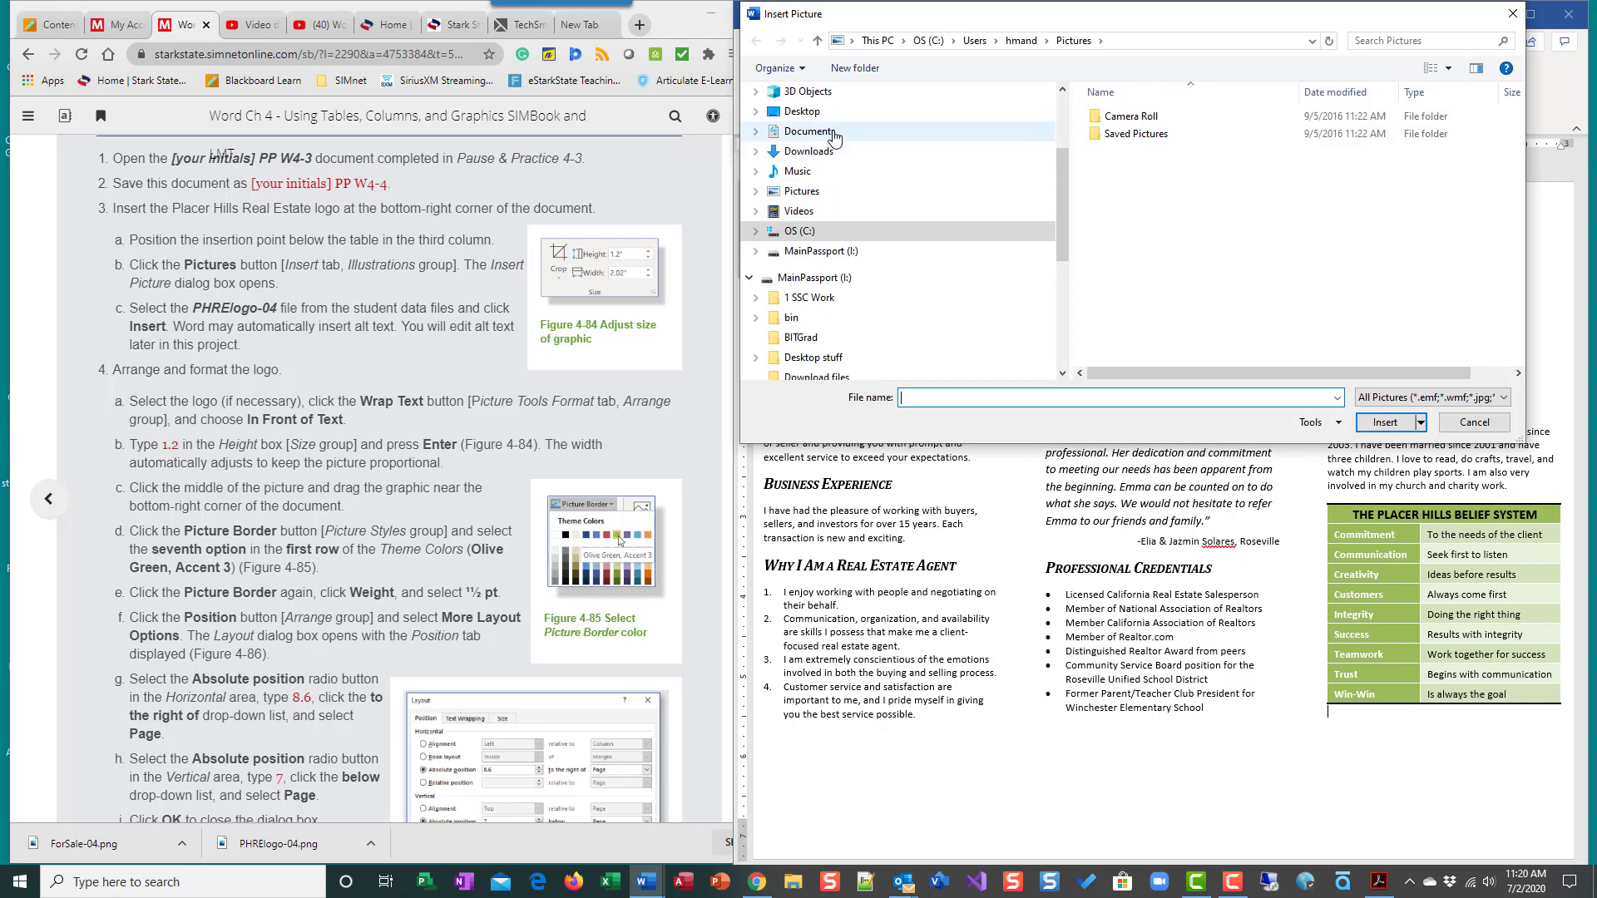
click(808, 151)
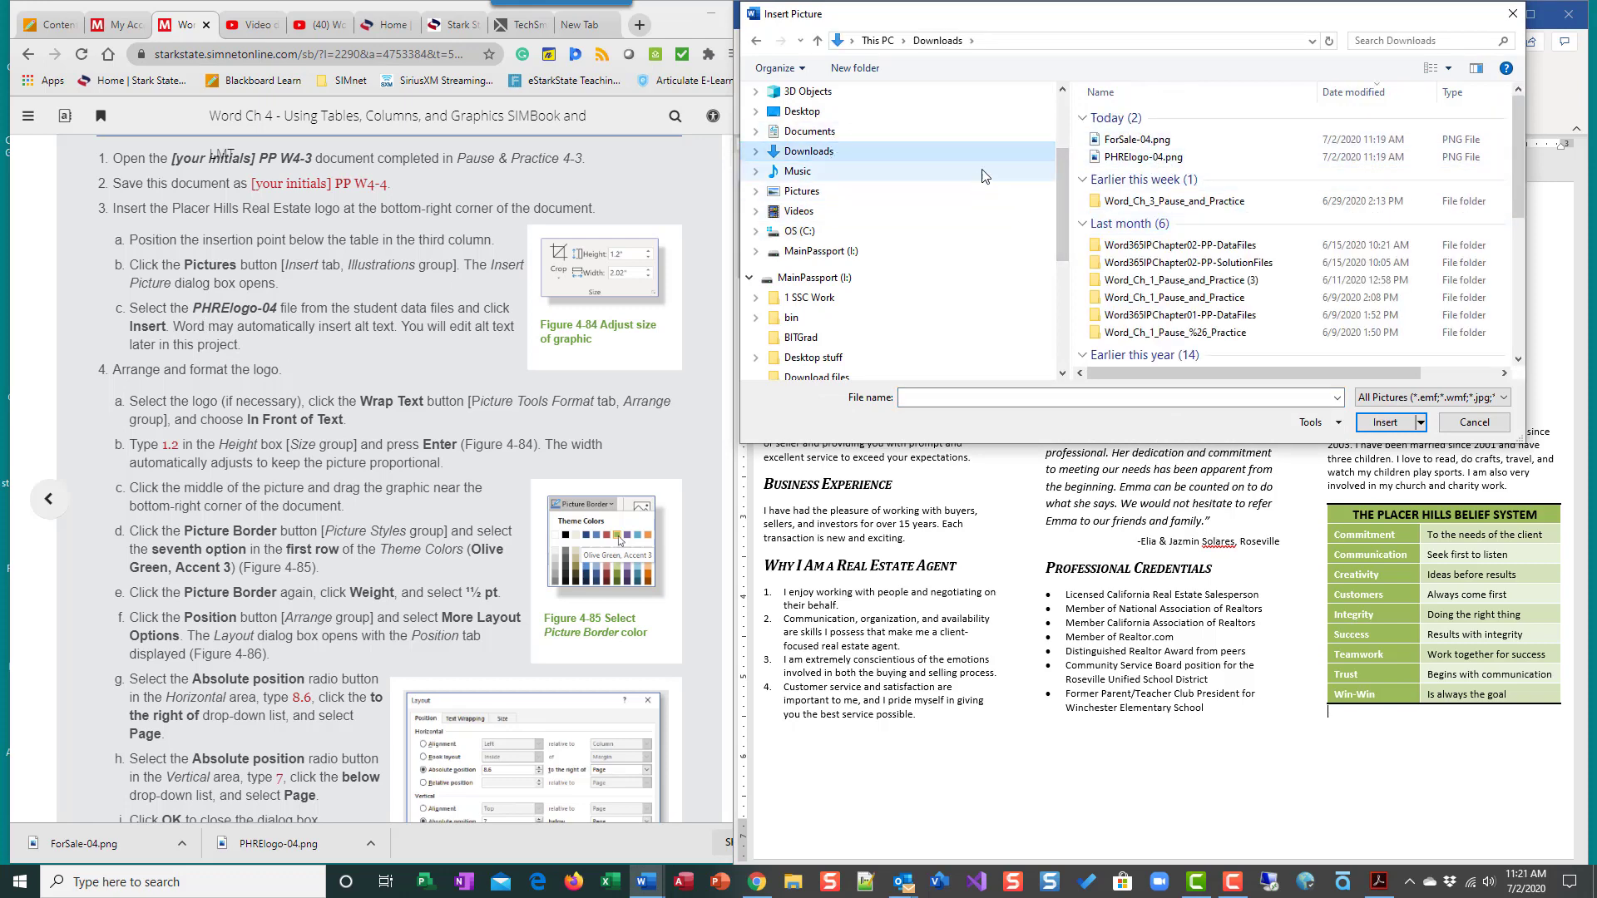
click(1143, 158)
click(1403, 423)
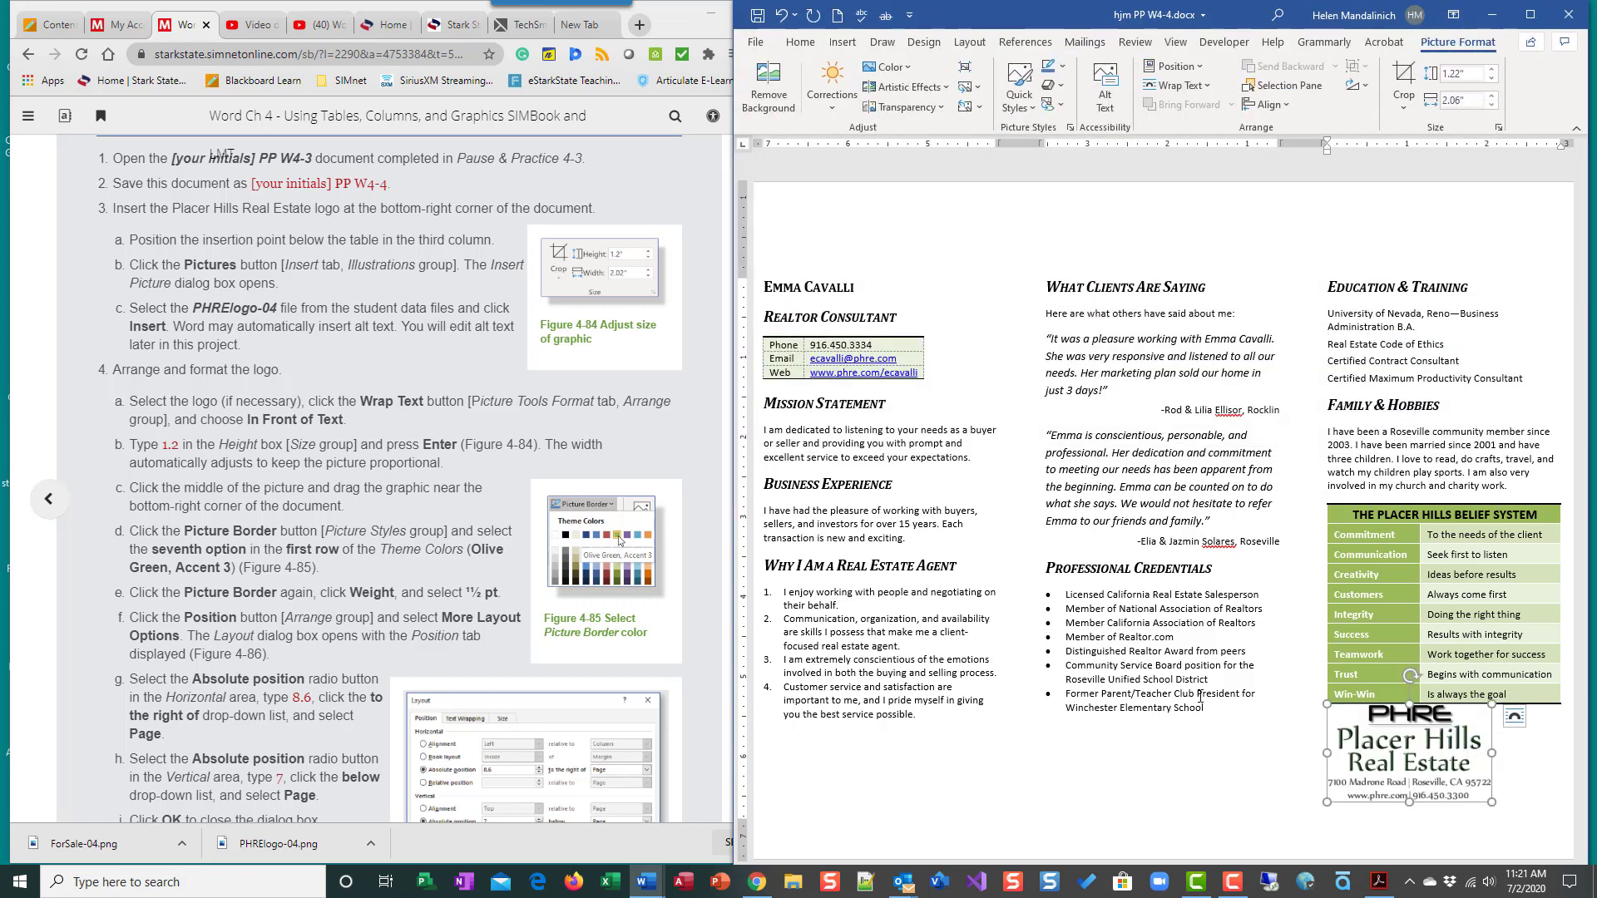
Set the Placer Hills logo's text wrapping to In Front of Text
scroll(632, 618, down, 2)
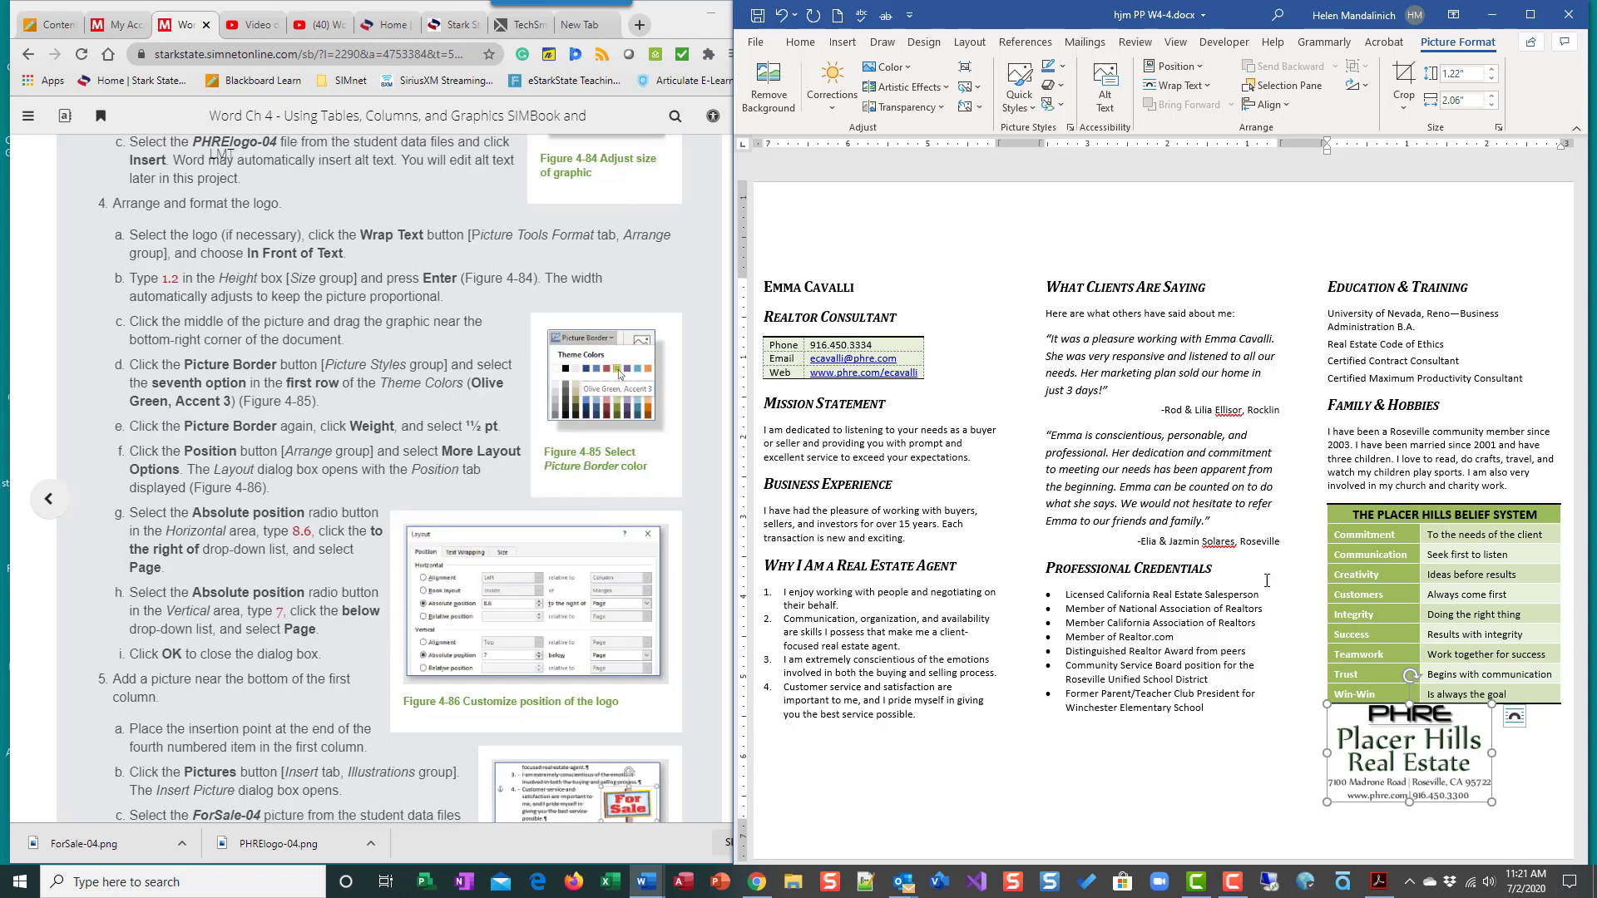
click(1276, 861)
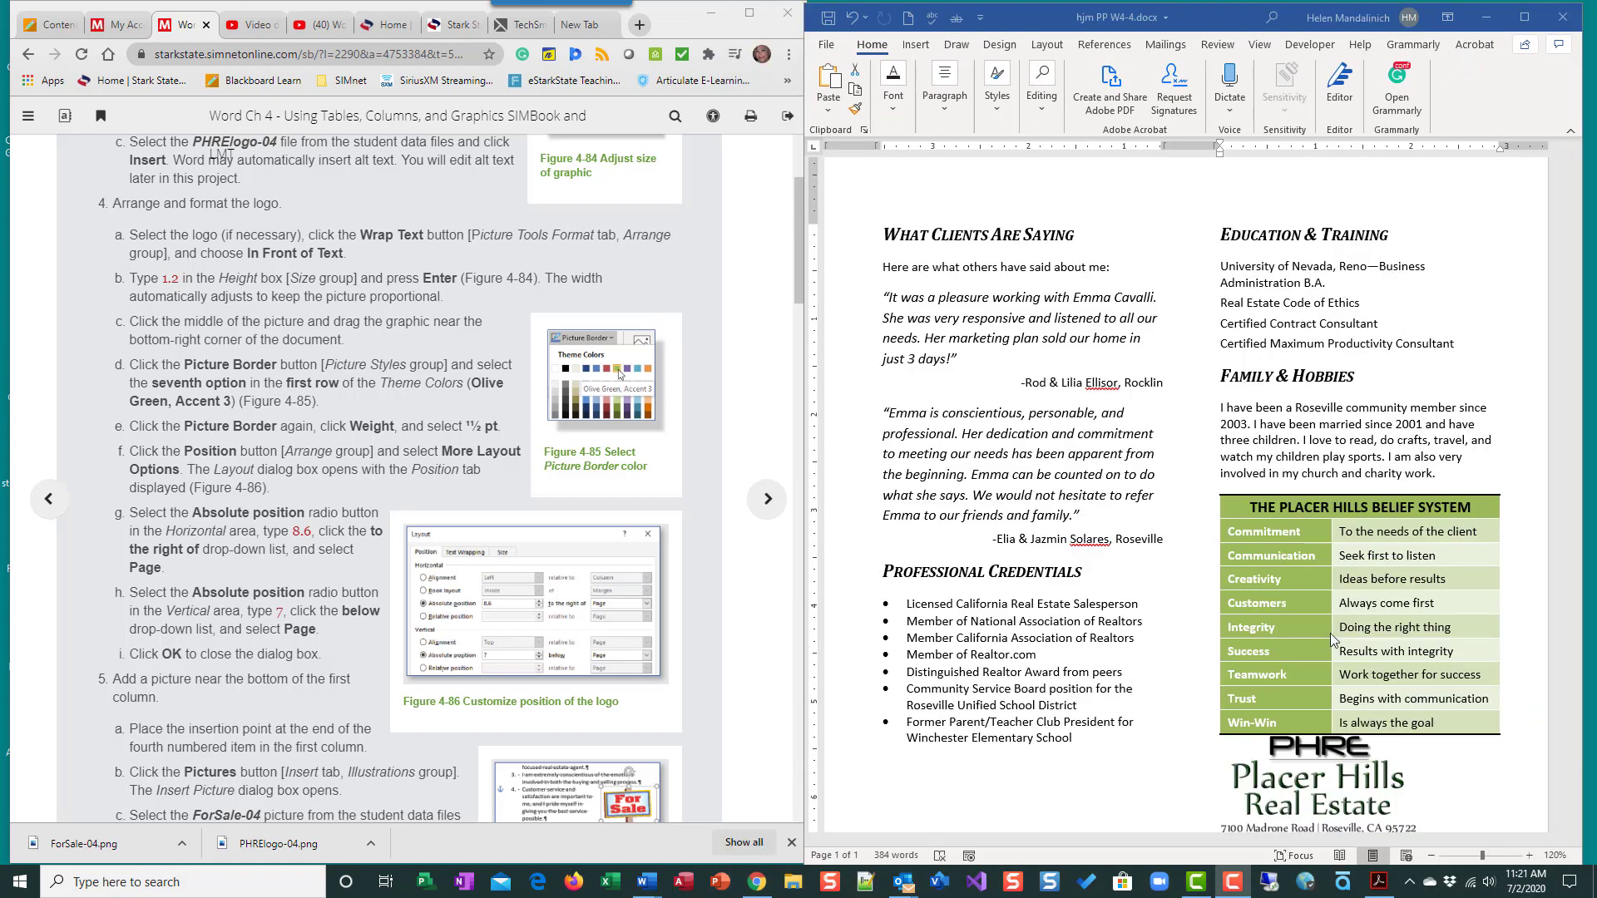
scroll(1335, 648, down, 2)
scroll(1334, 647, down, 1)
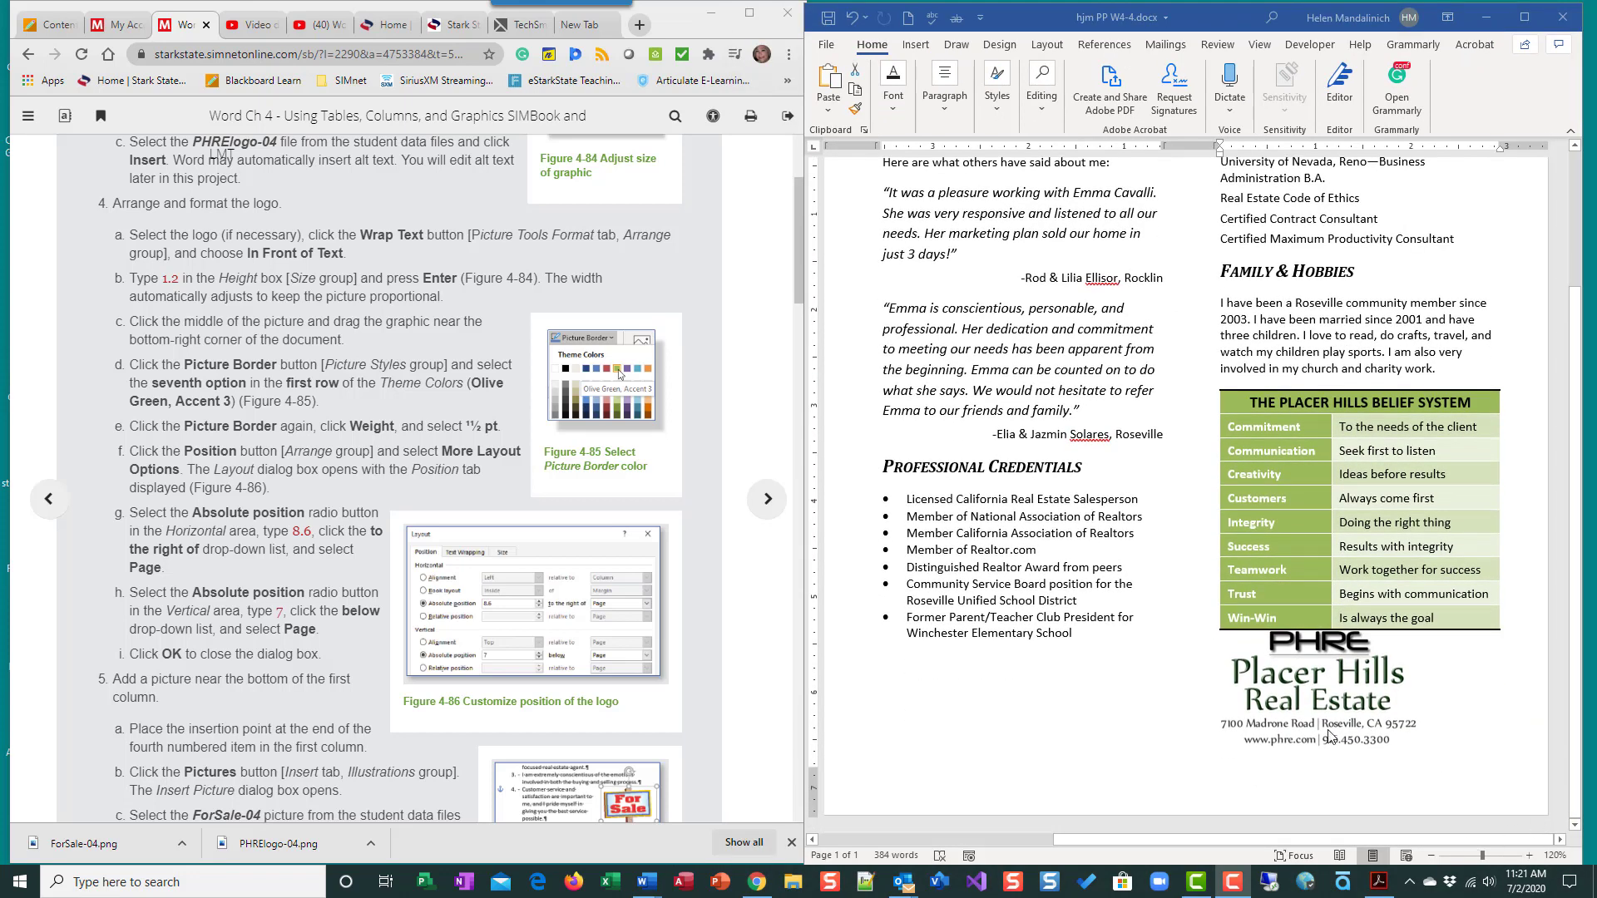
click(1375, 720)
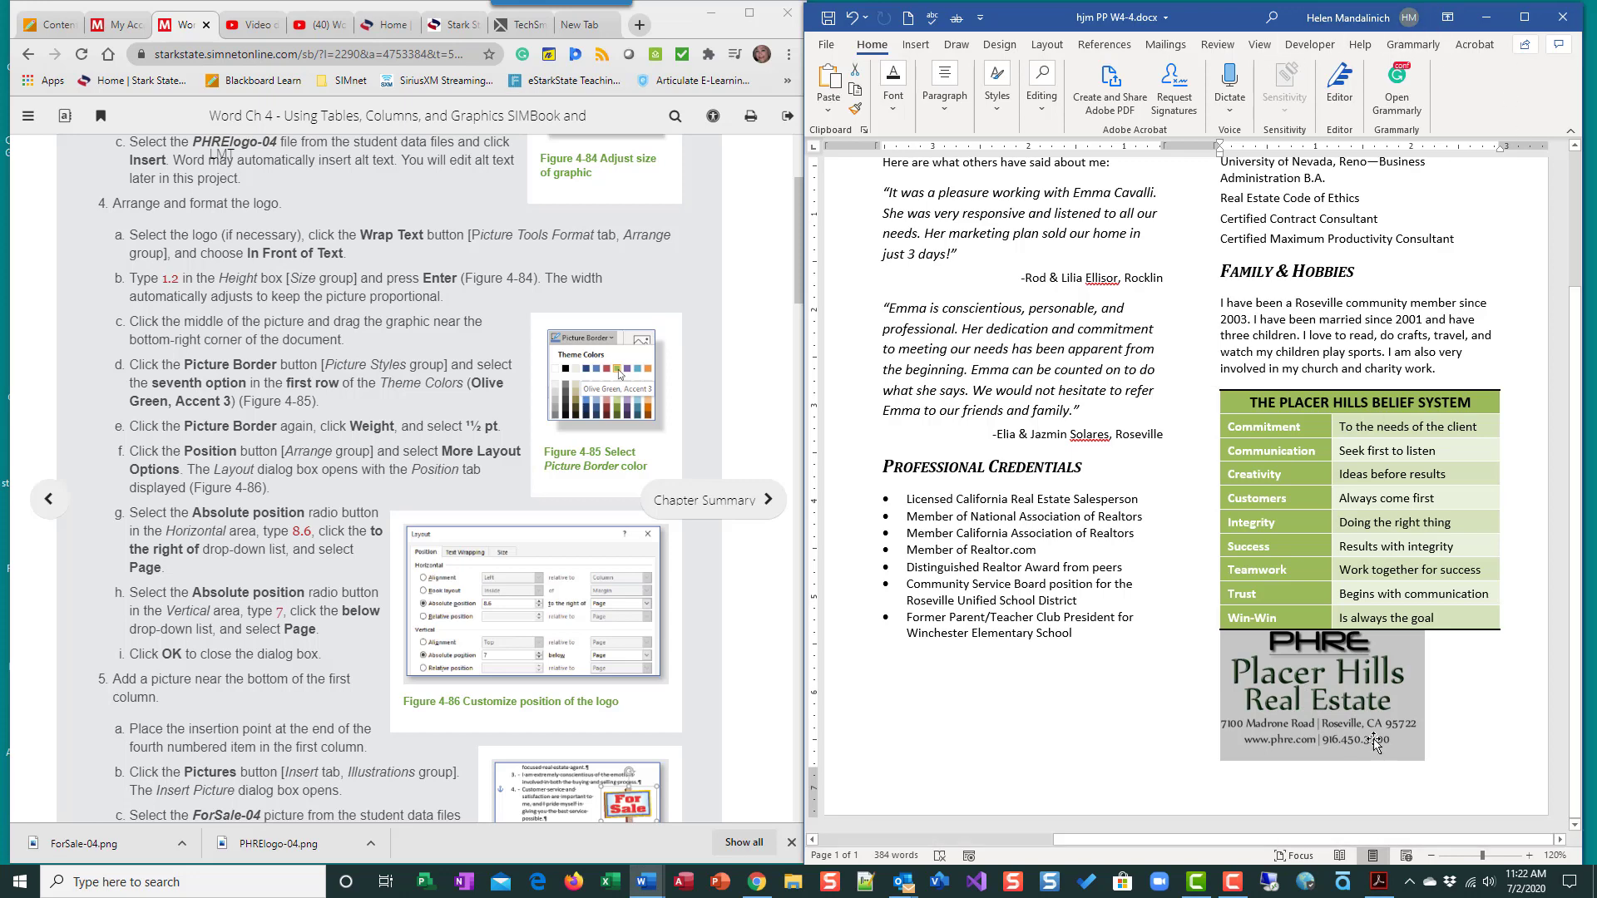
click(1345, 706)
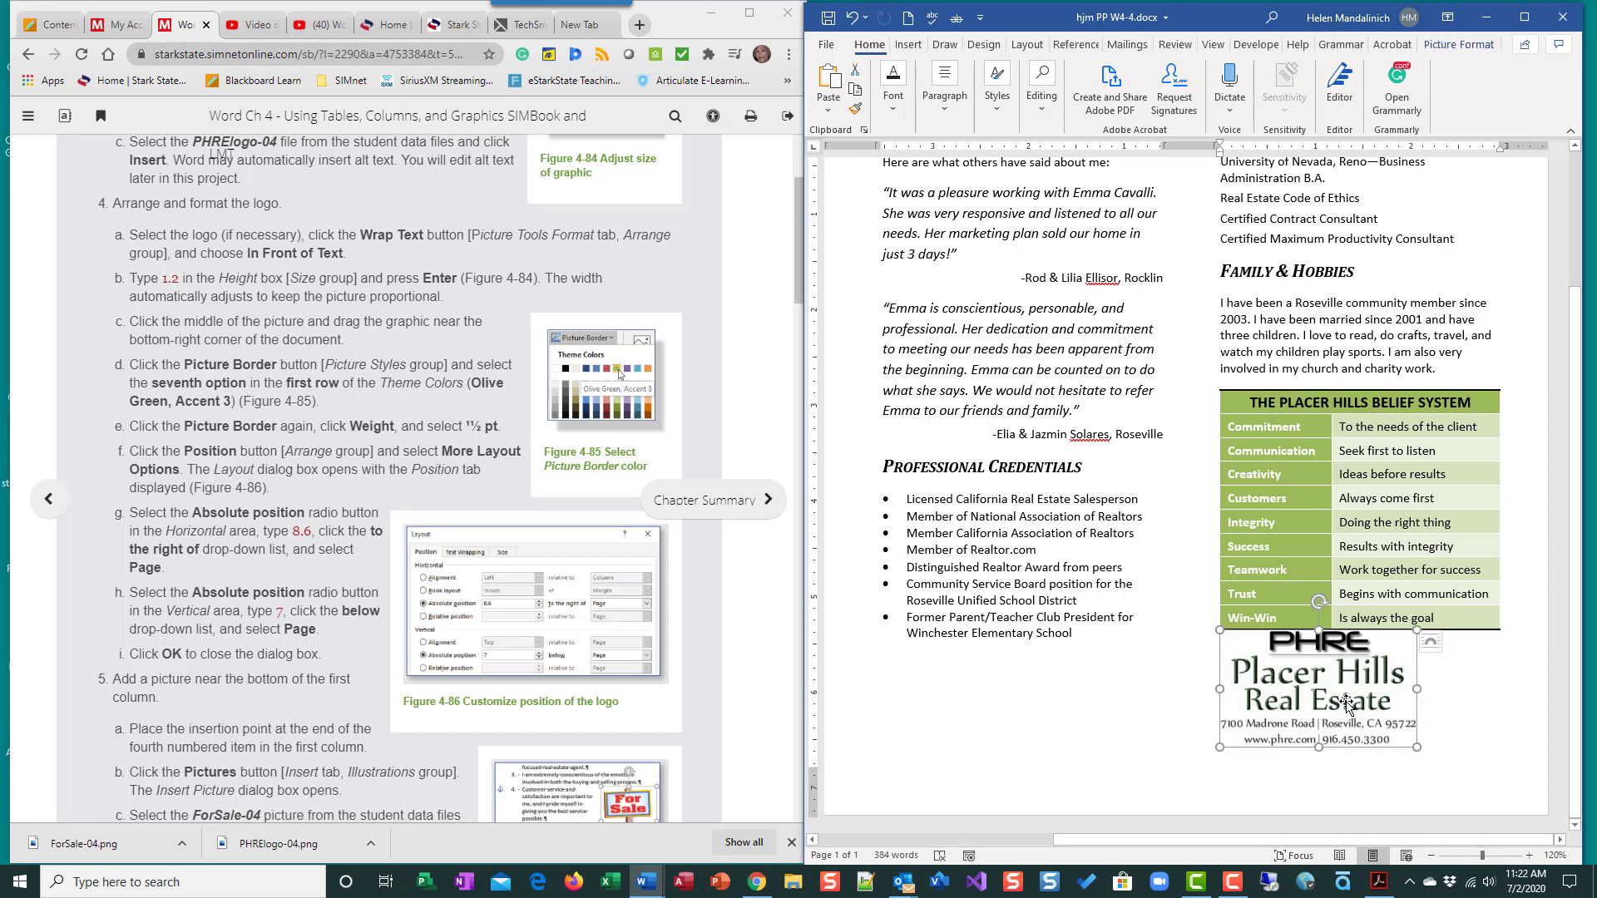
click(1443, 47)
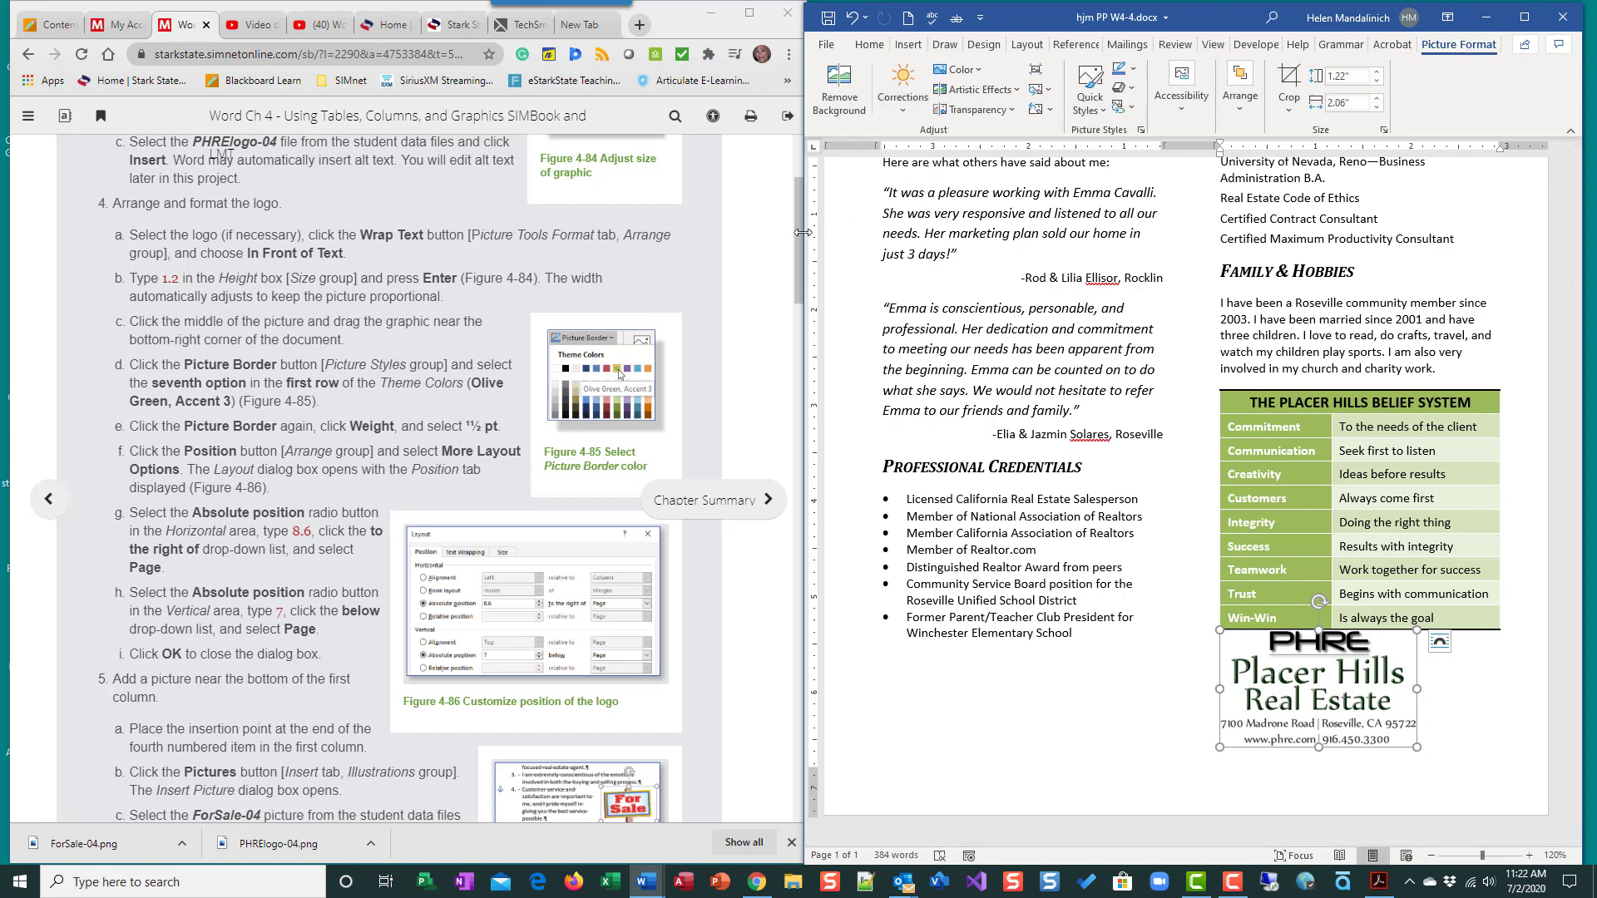
drag(805, 232, 717, 233)
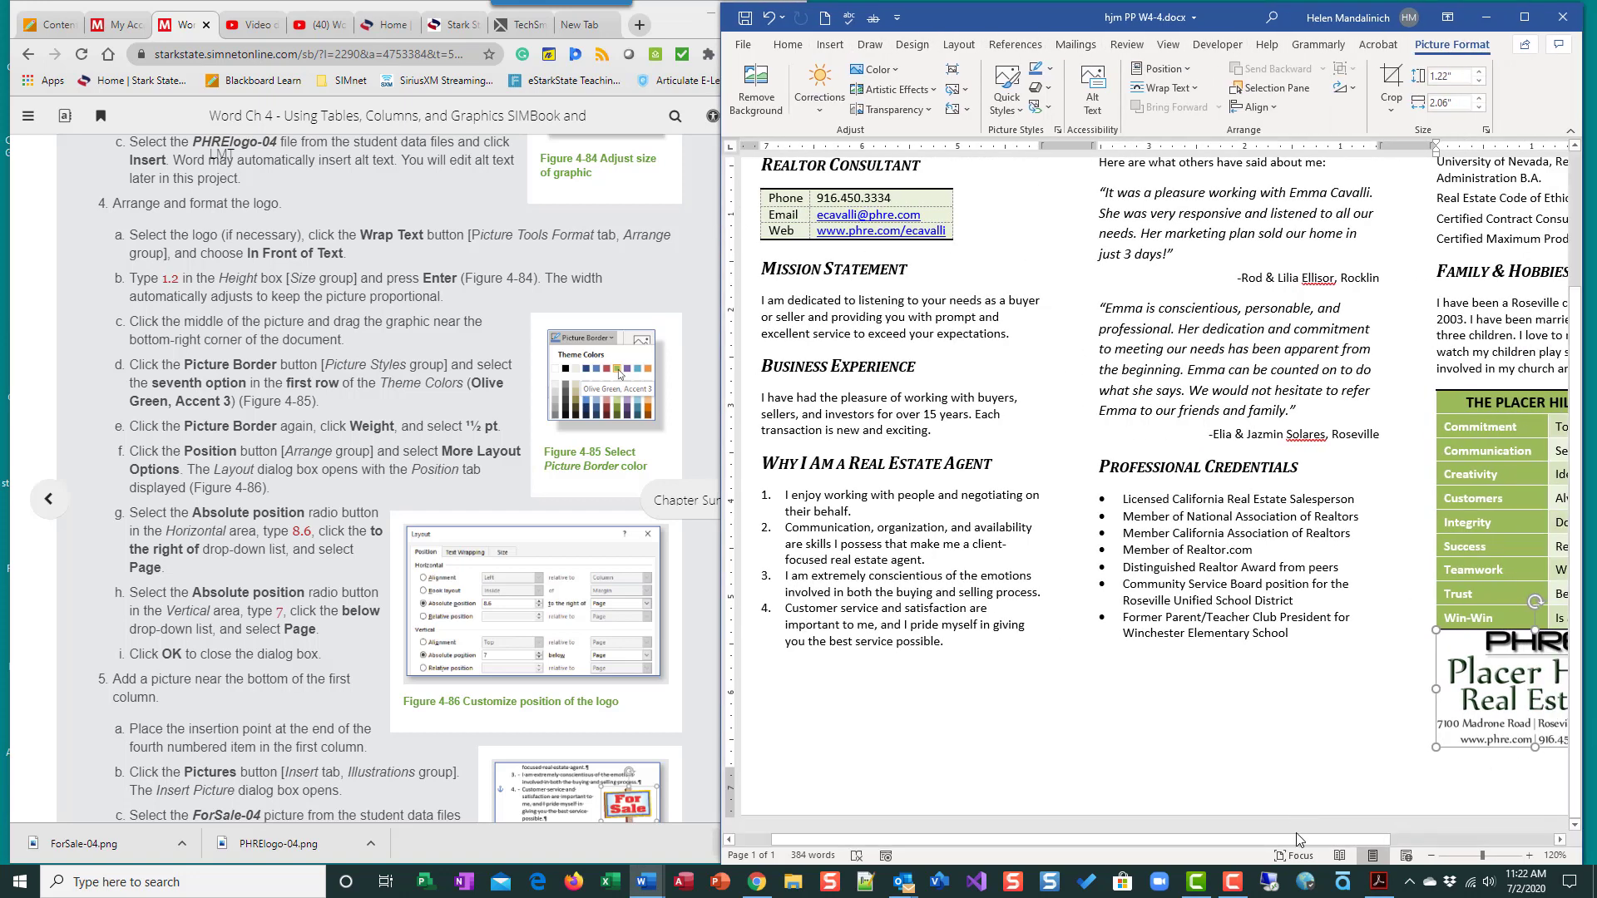
drag(1306, 840, 1508, 864)
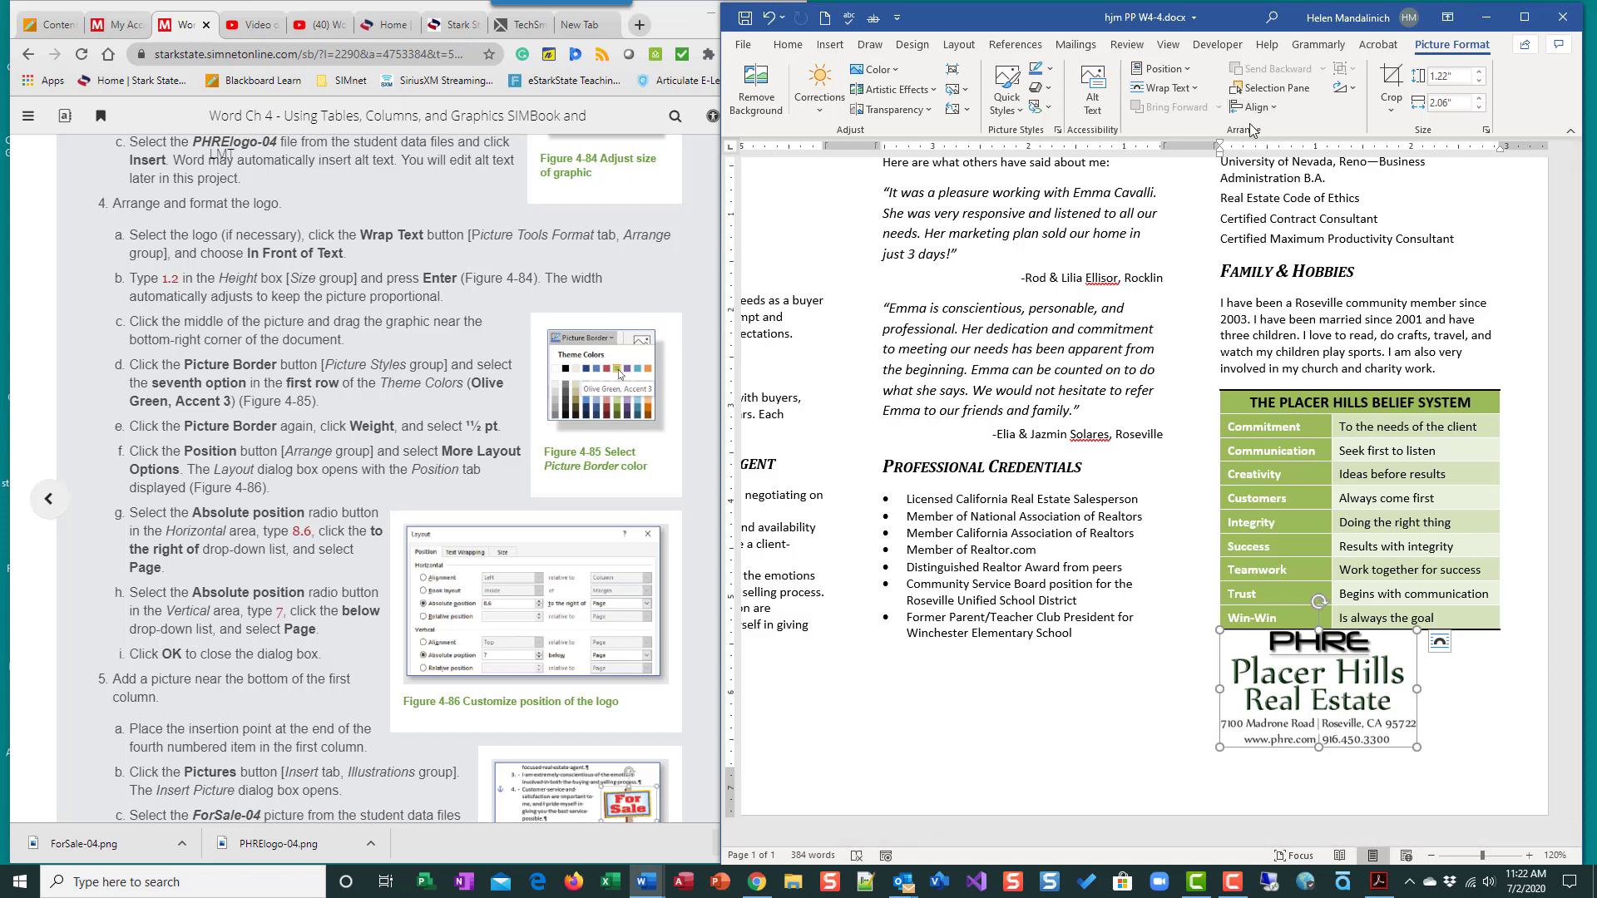
click(1198, 90)
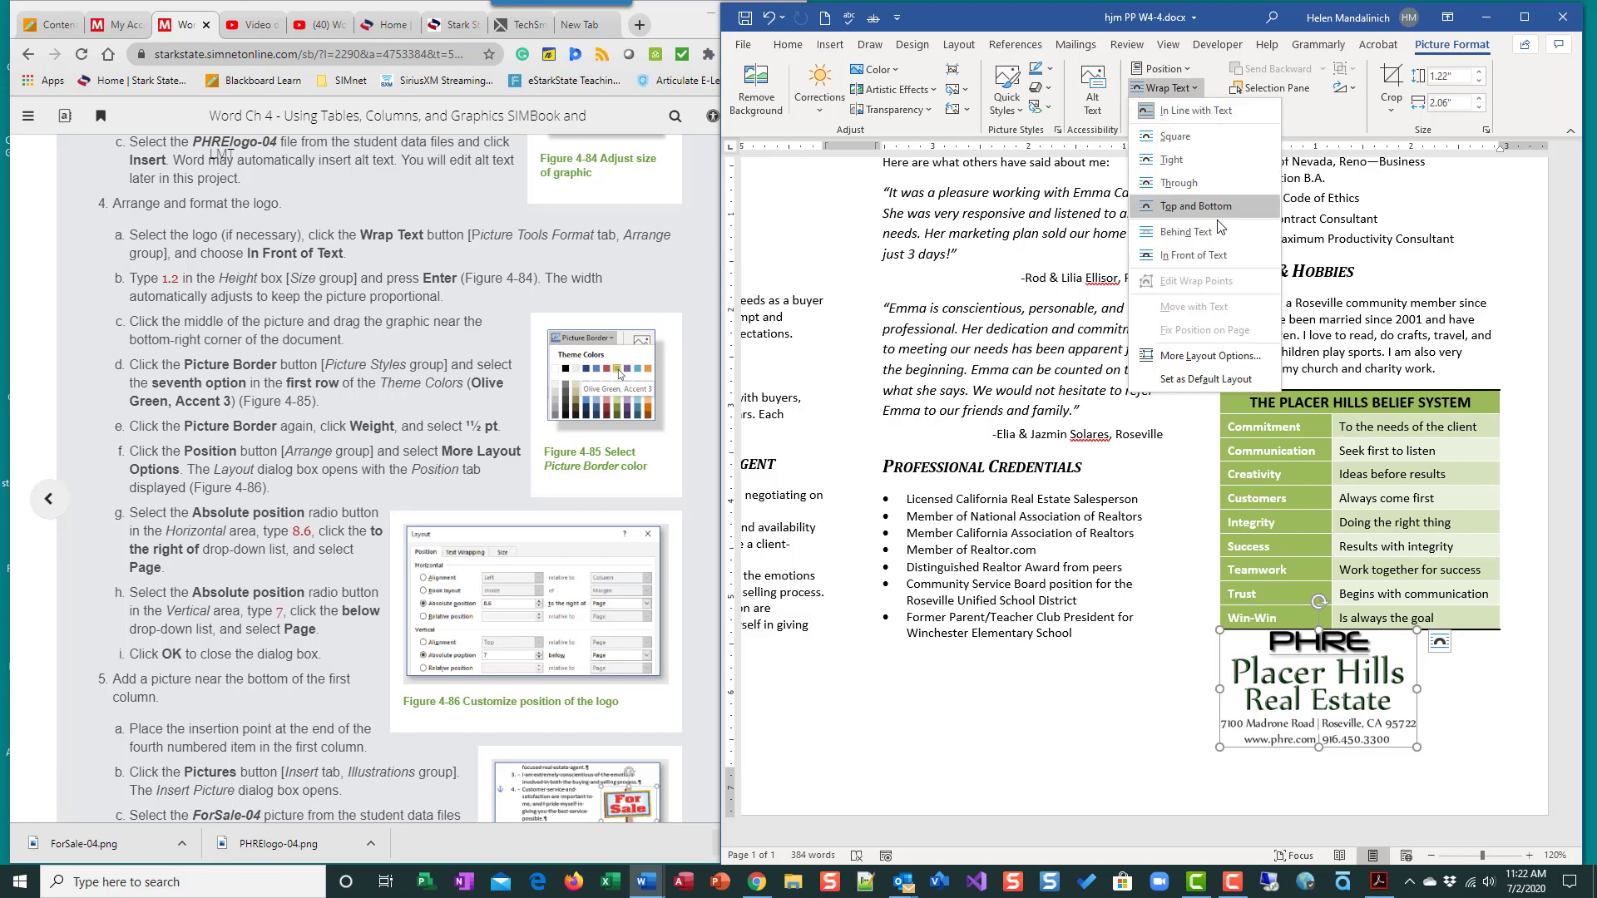
click(1222, 252)
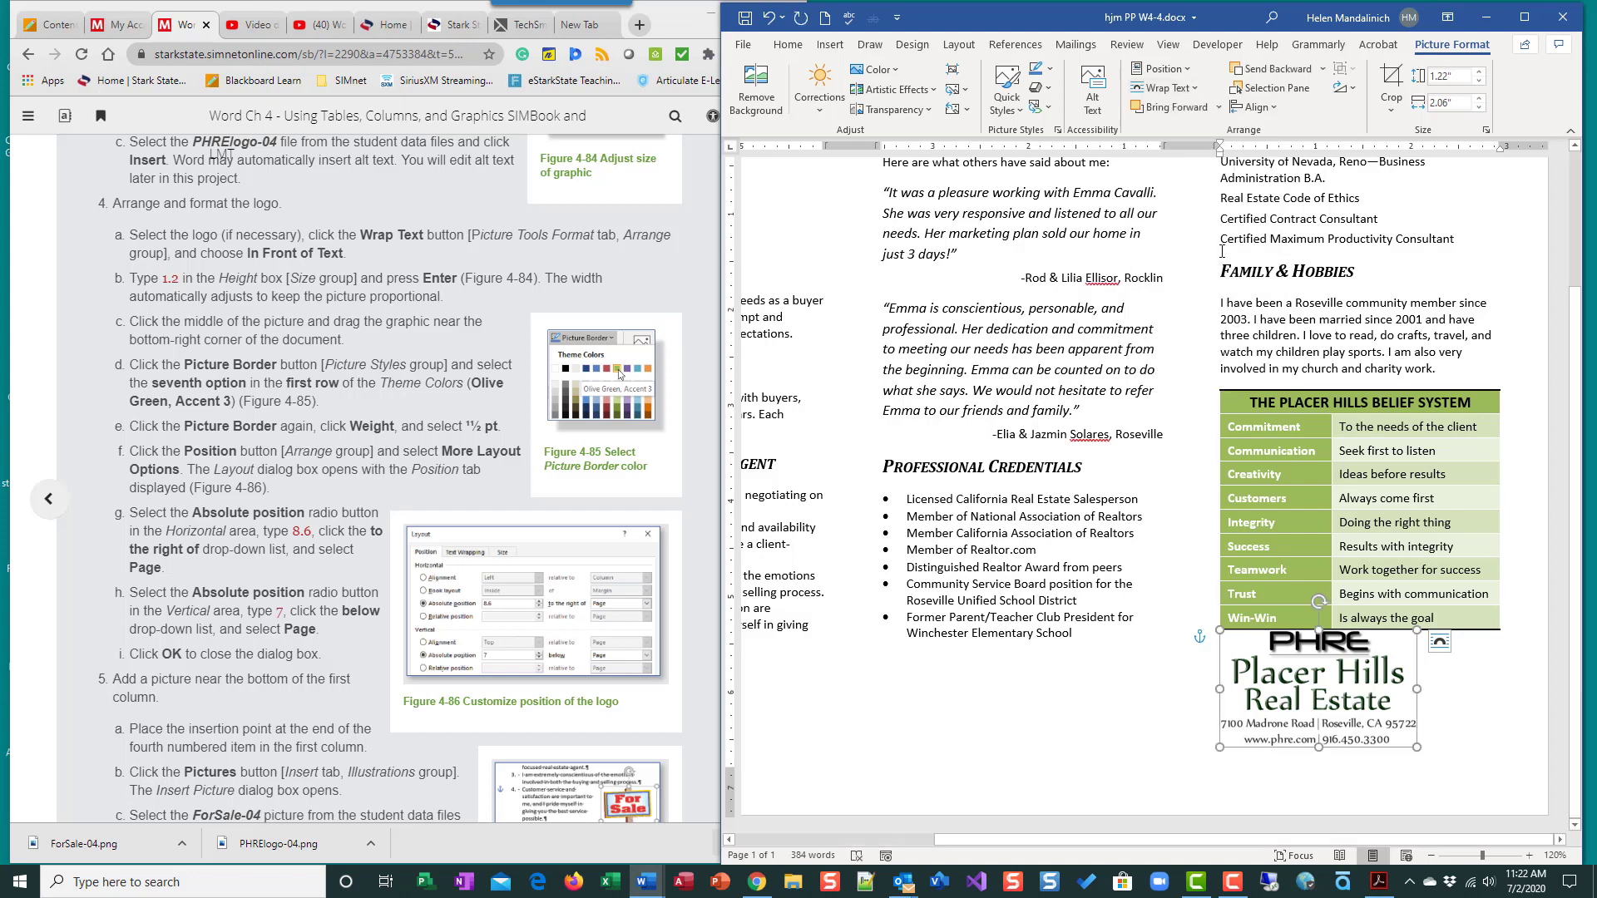
Nudge the logo slightly below the table and set its height to 1.2"
mouse_move(1342, 642)
mouse_down()
mouse_move(1441, 559)
mouse_move(1345, 645)
mouse_up()
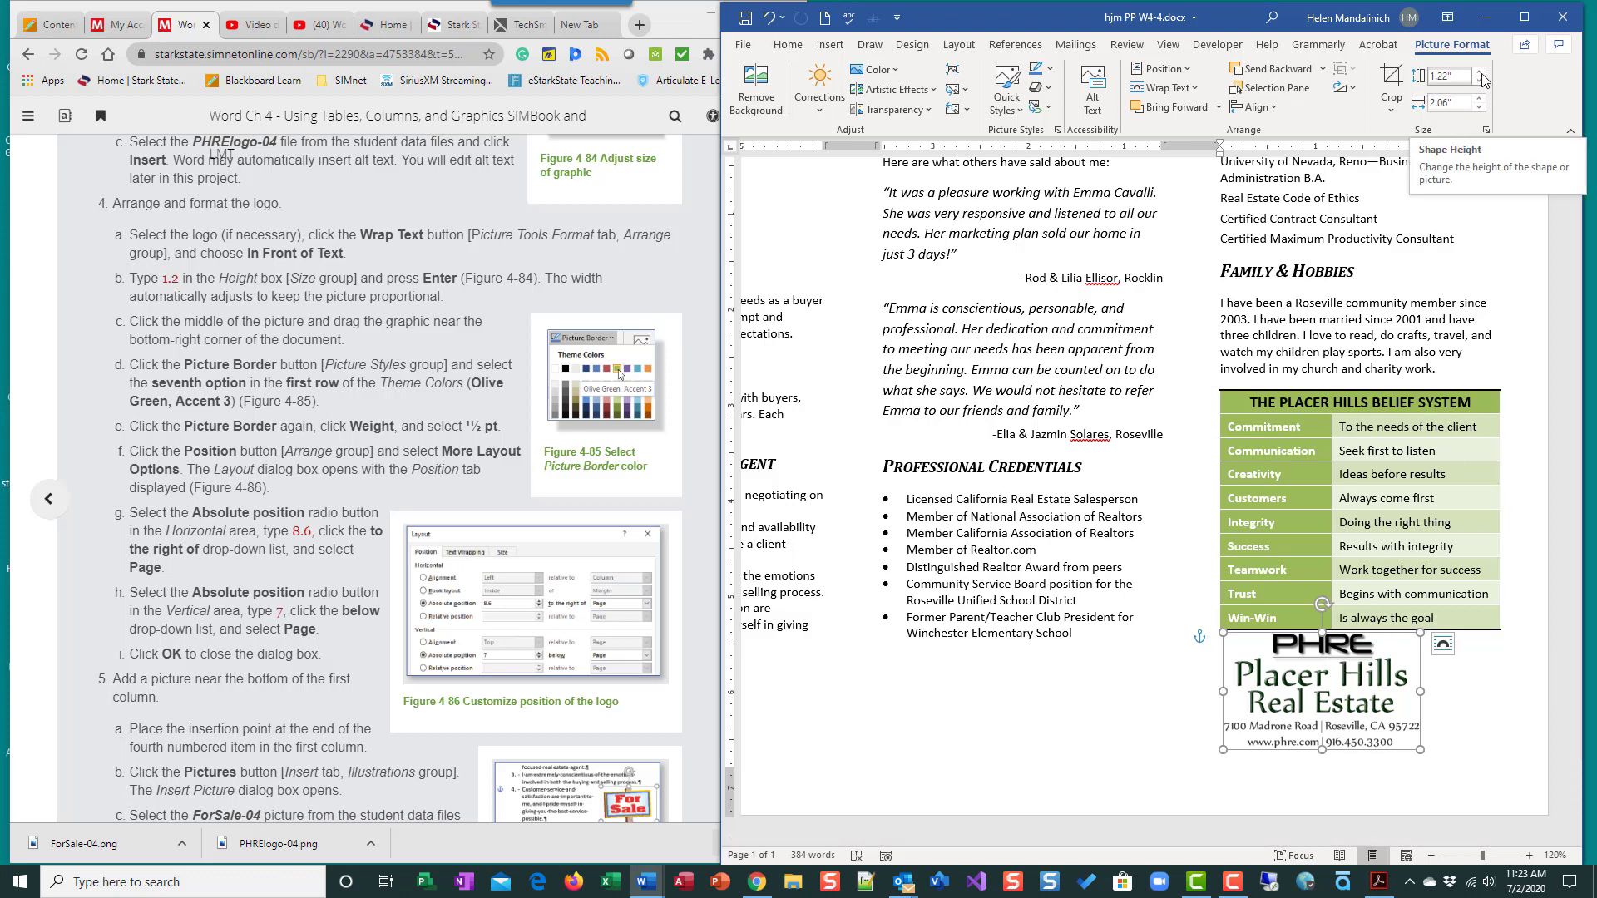
click(1454, 75)
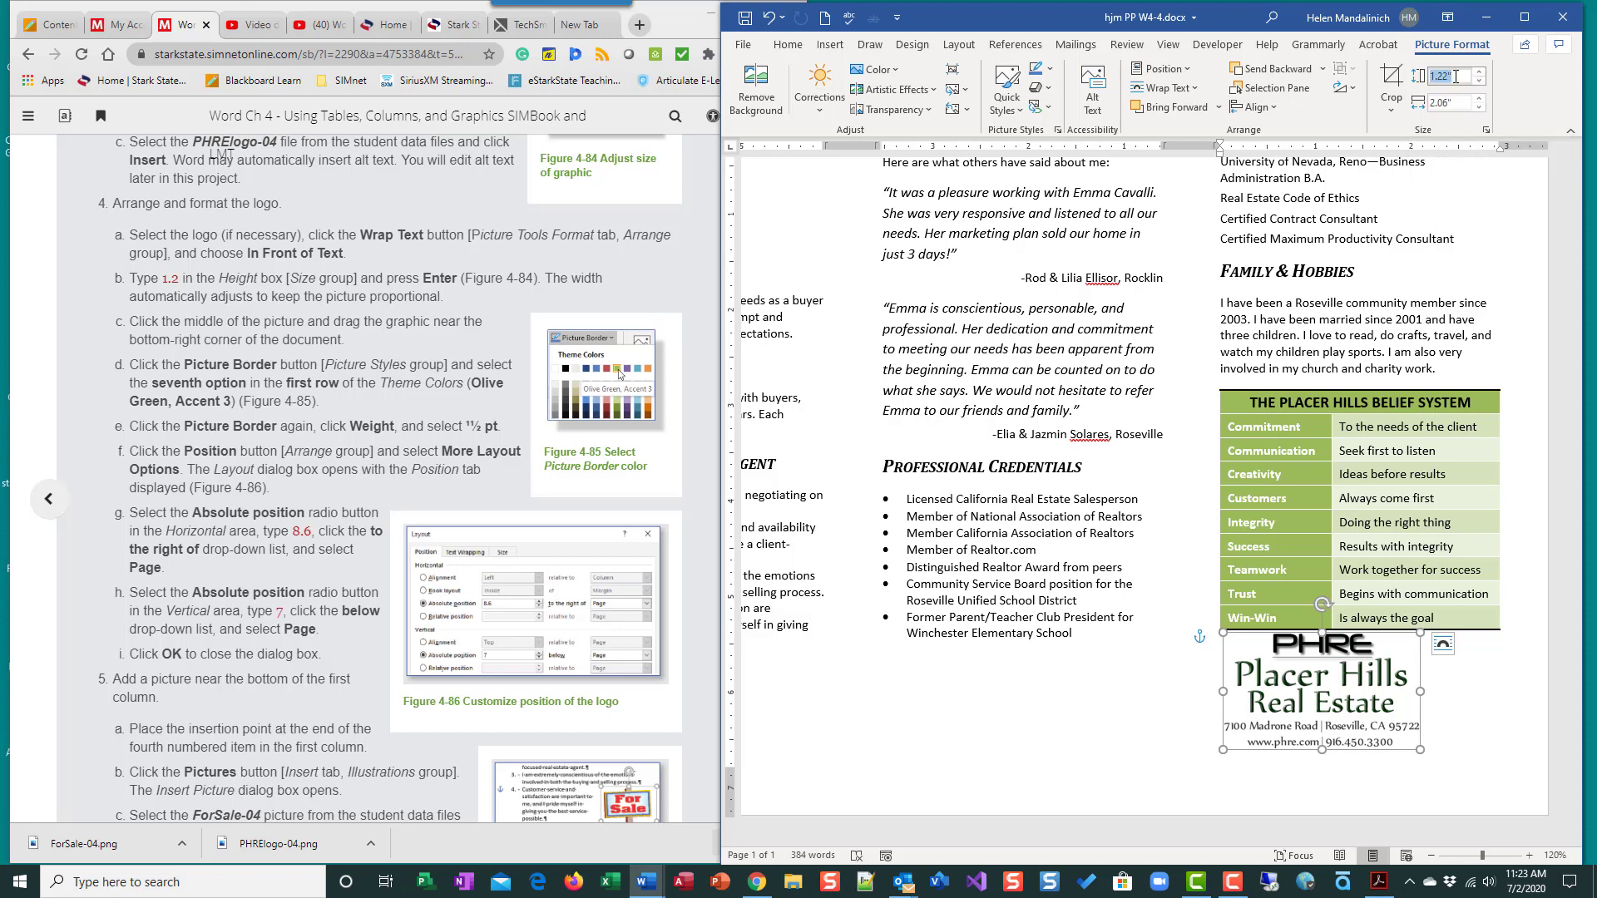
text(1)
key(Return)
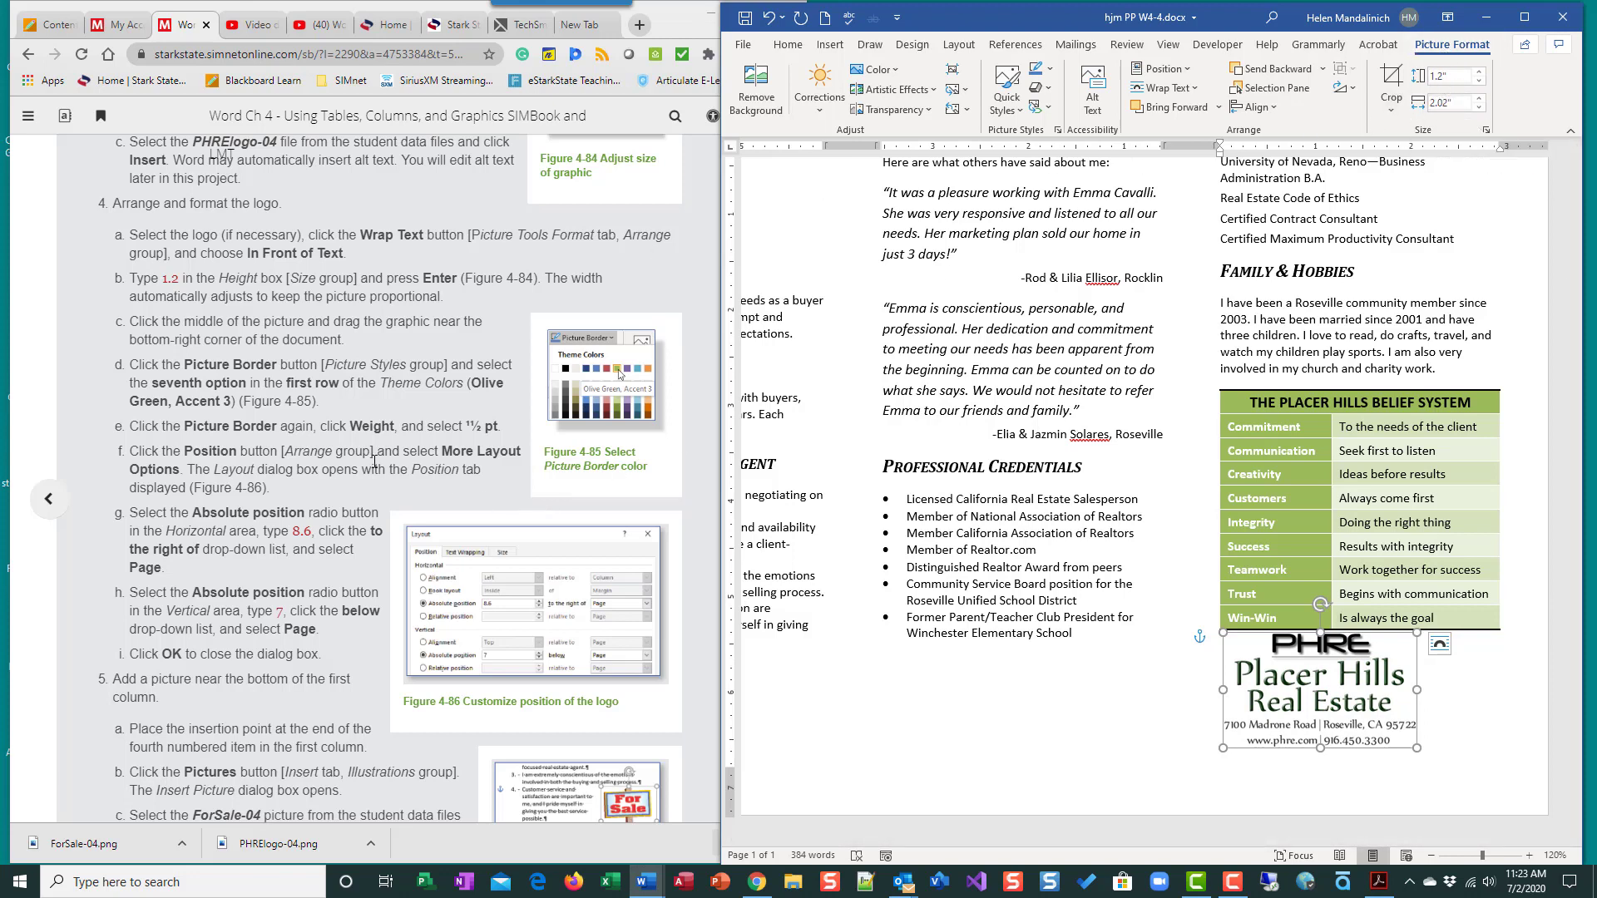
Move the logo near the bottom-right corner of the page and set the document zoom to 100%
scroll(368, 467, down, 1)
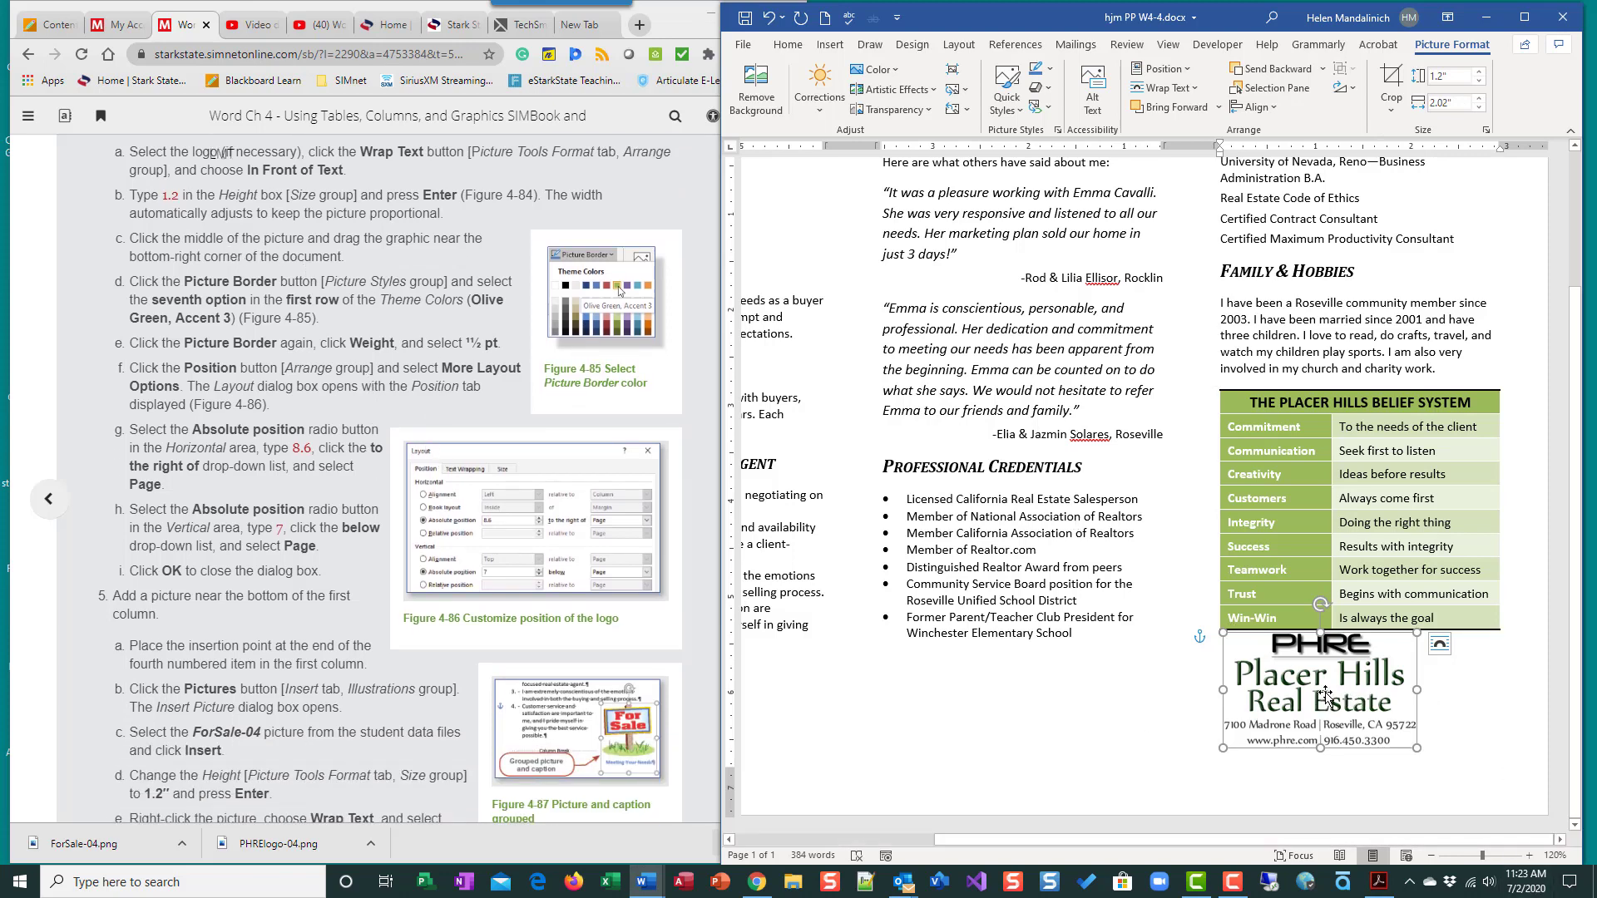
drag(1328, 694, 1407, 707)
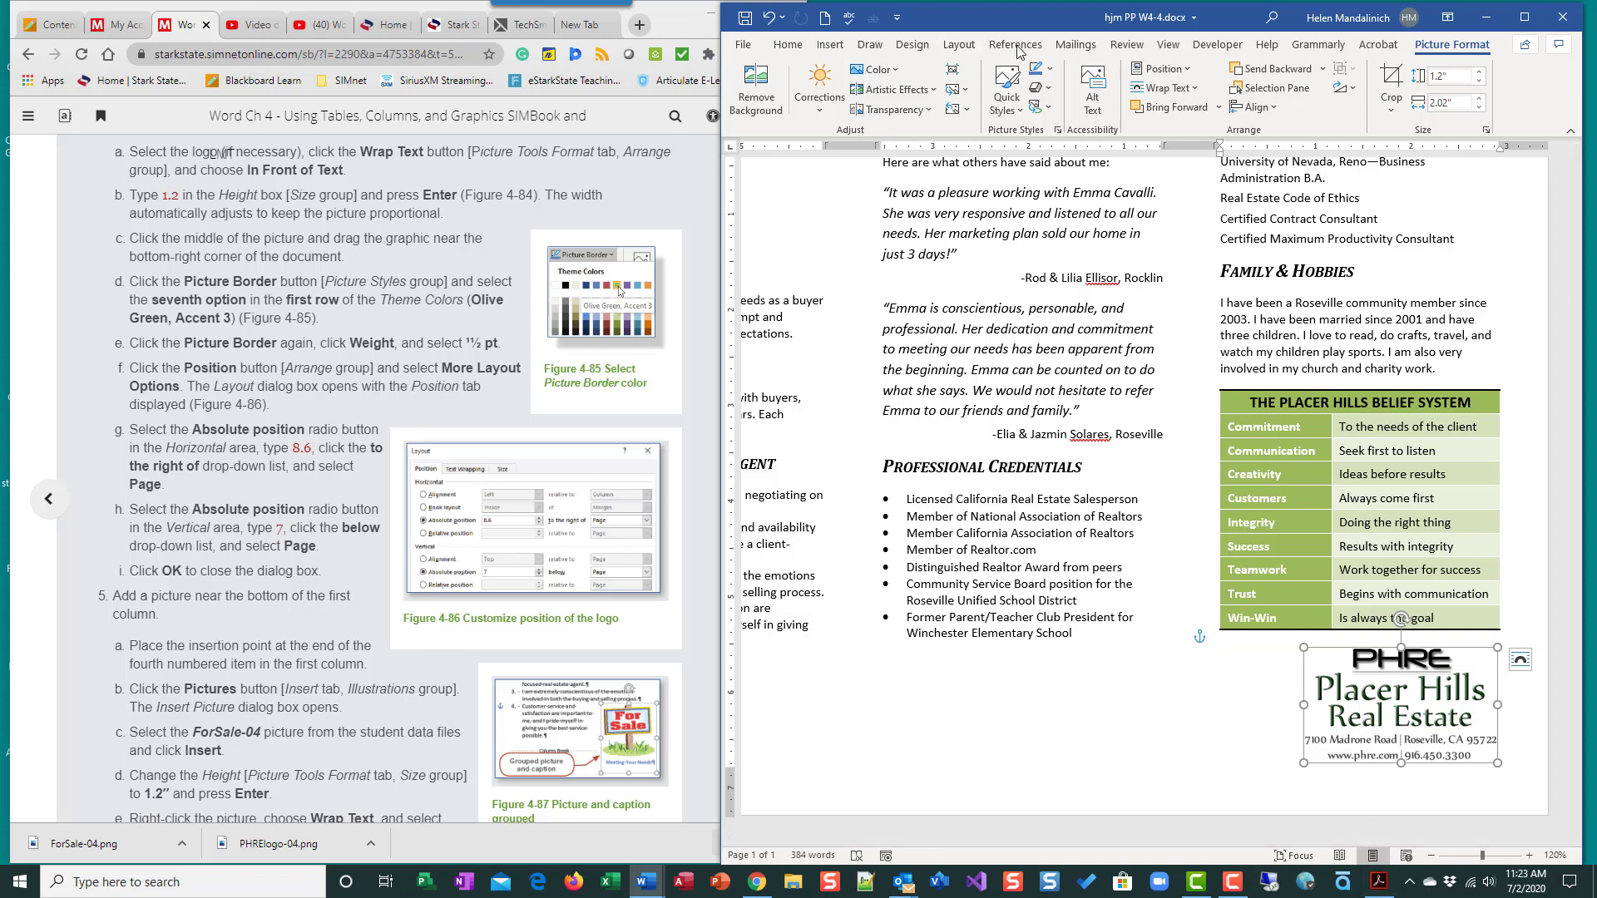
click(1163, 46)
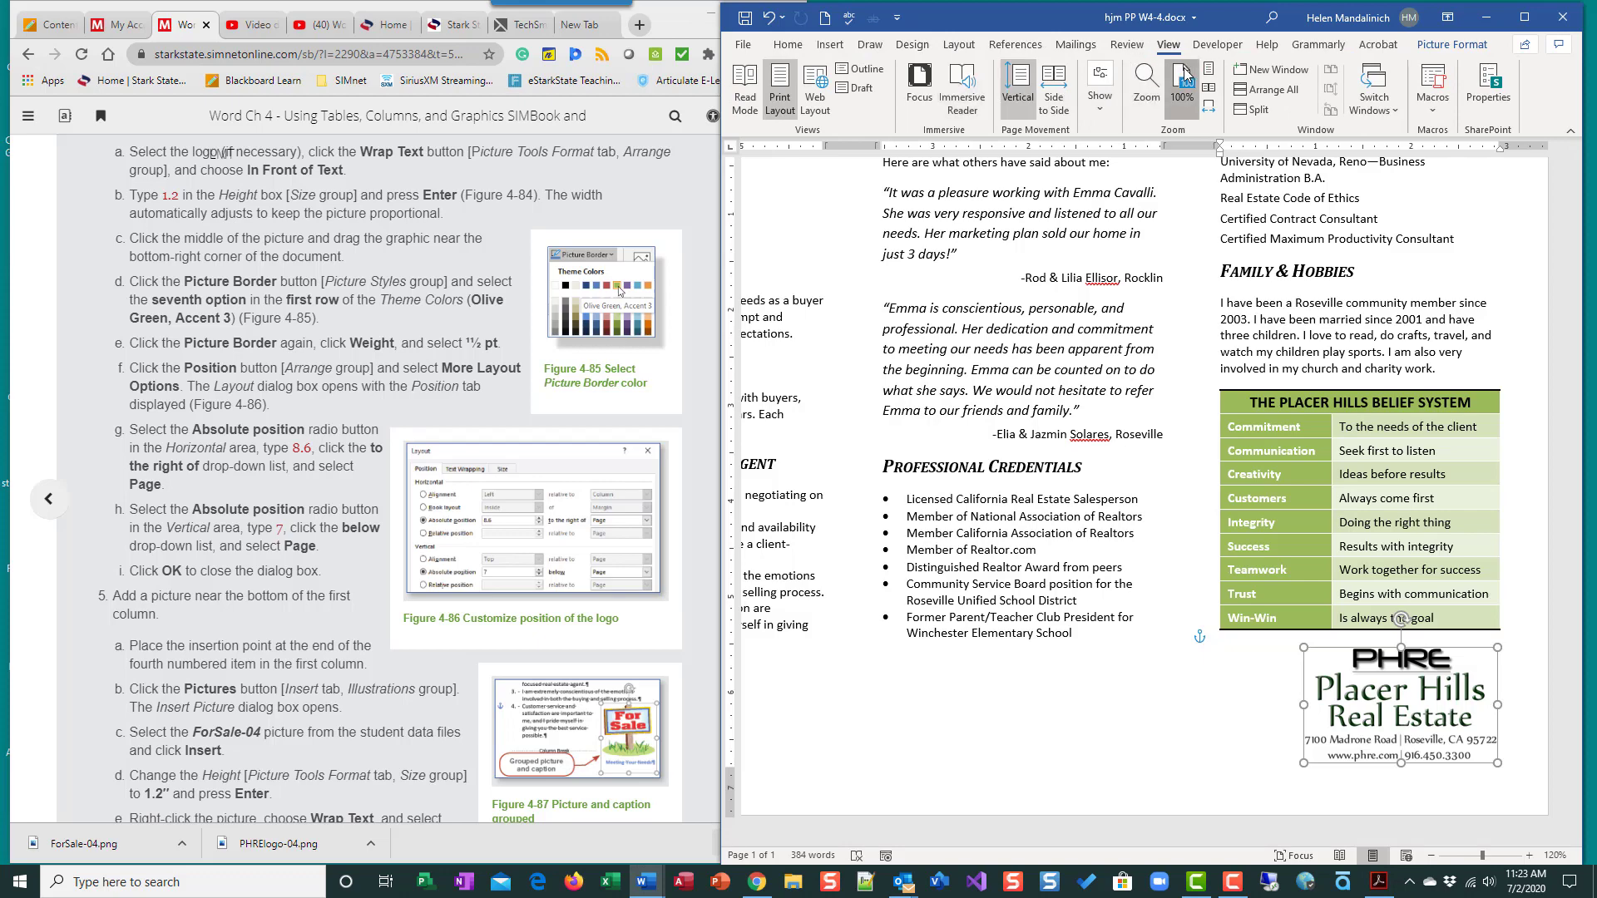
click(1203, 68)
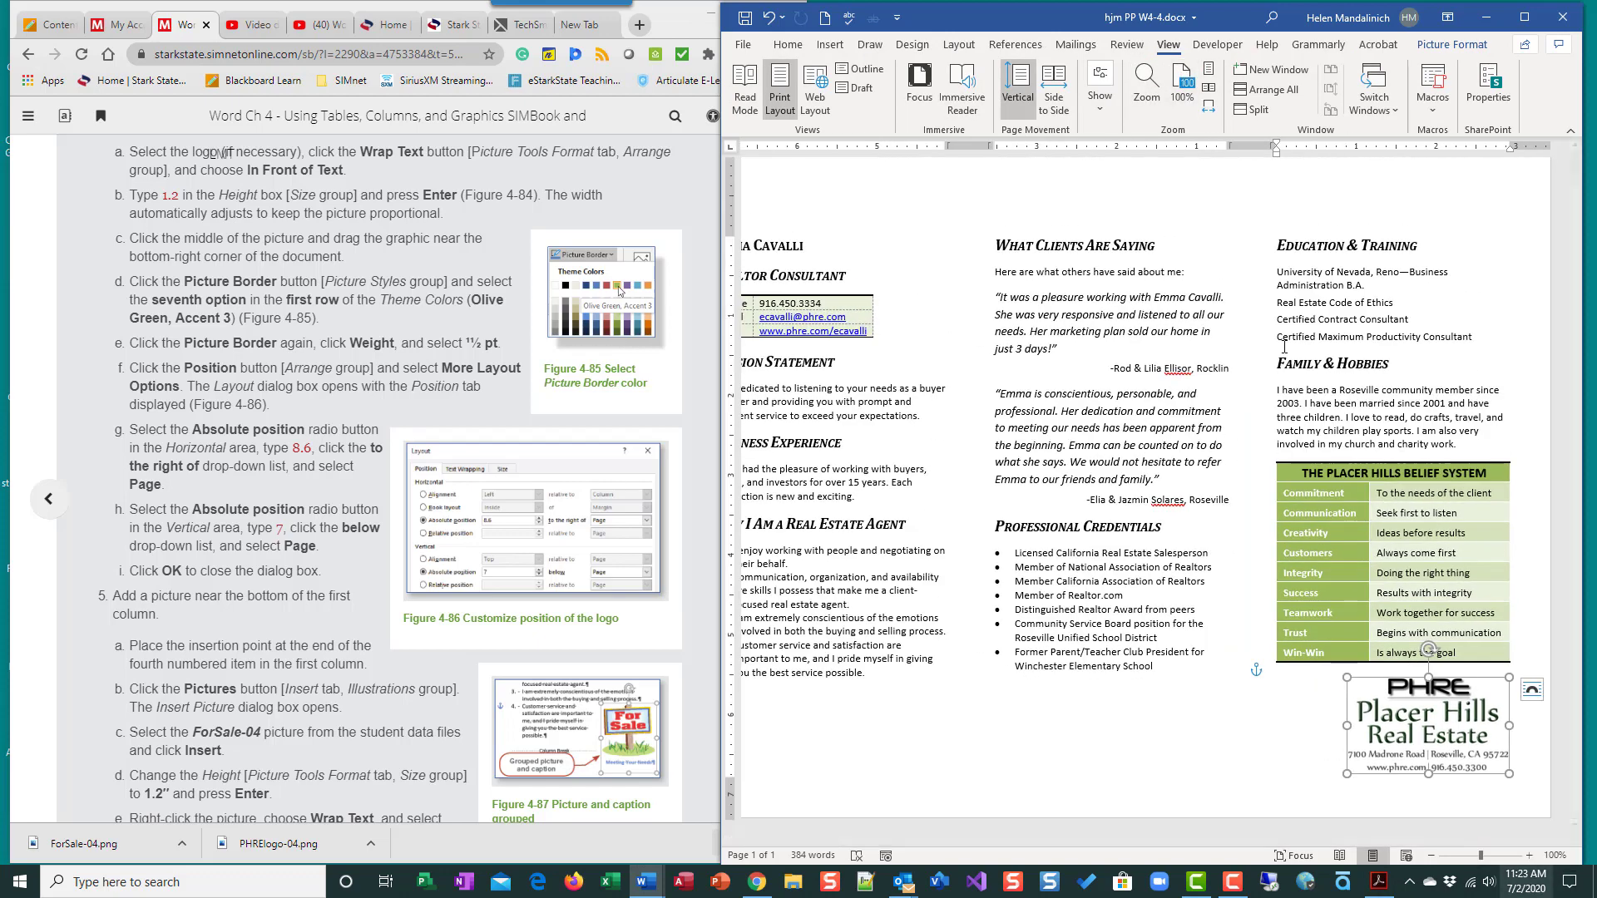
click(771, 17)
click(773, 18)
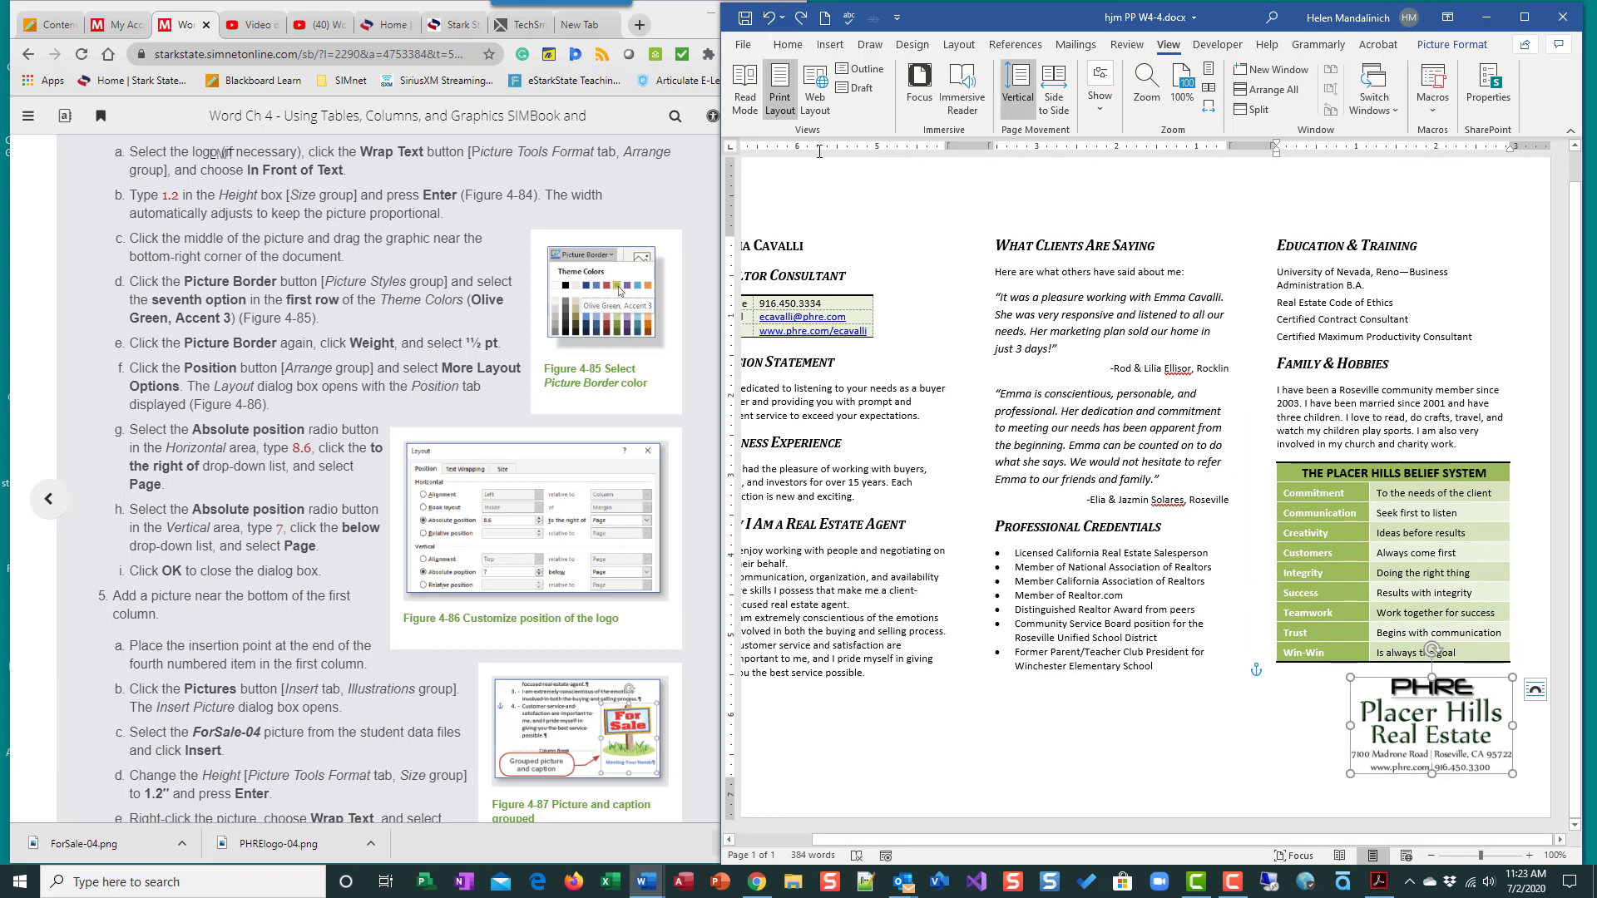
click(800, 23)
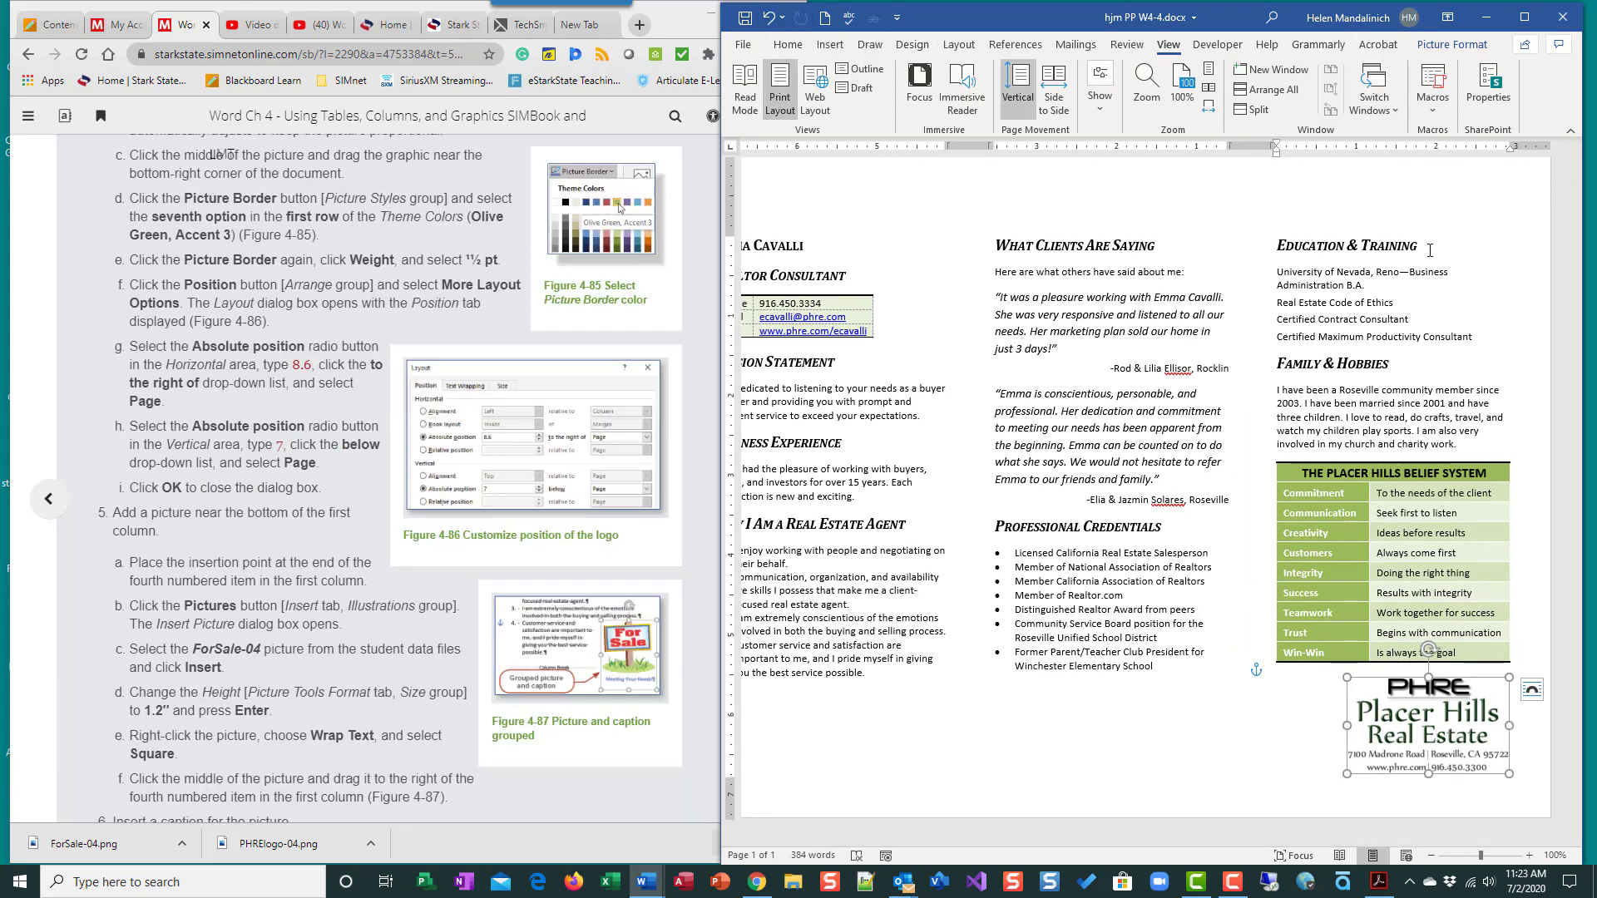
Give the Placer Hills logo a picture border in Olive Green, Accent 3 with a weight of 1½ pt
click(1354, 419)
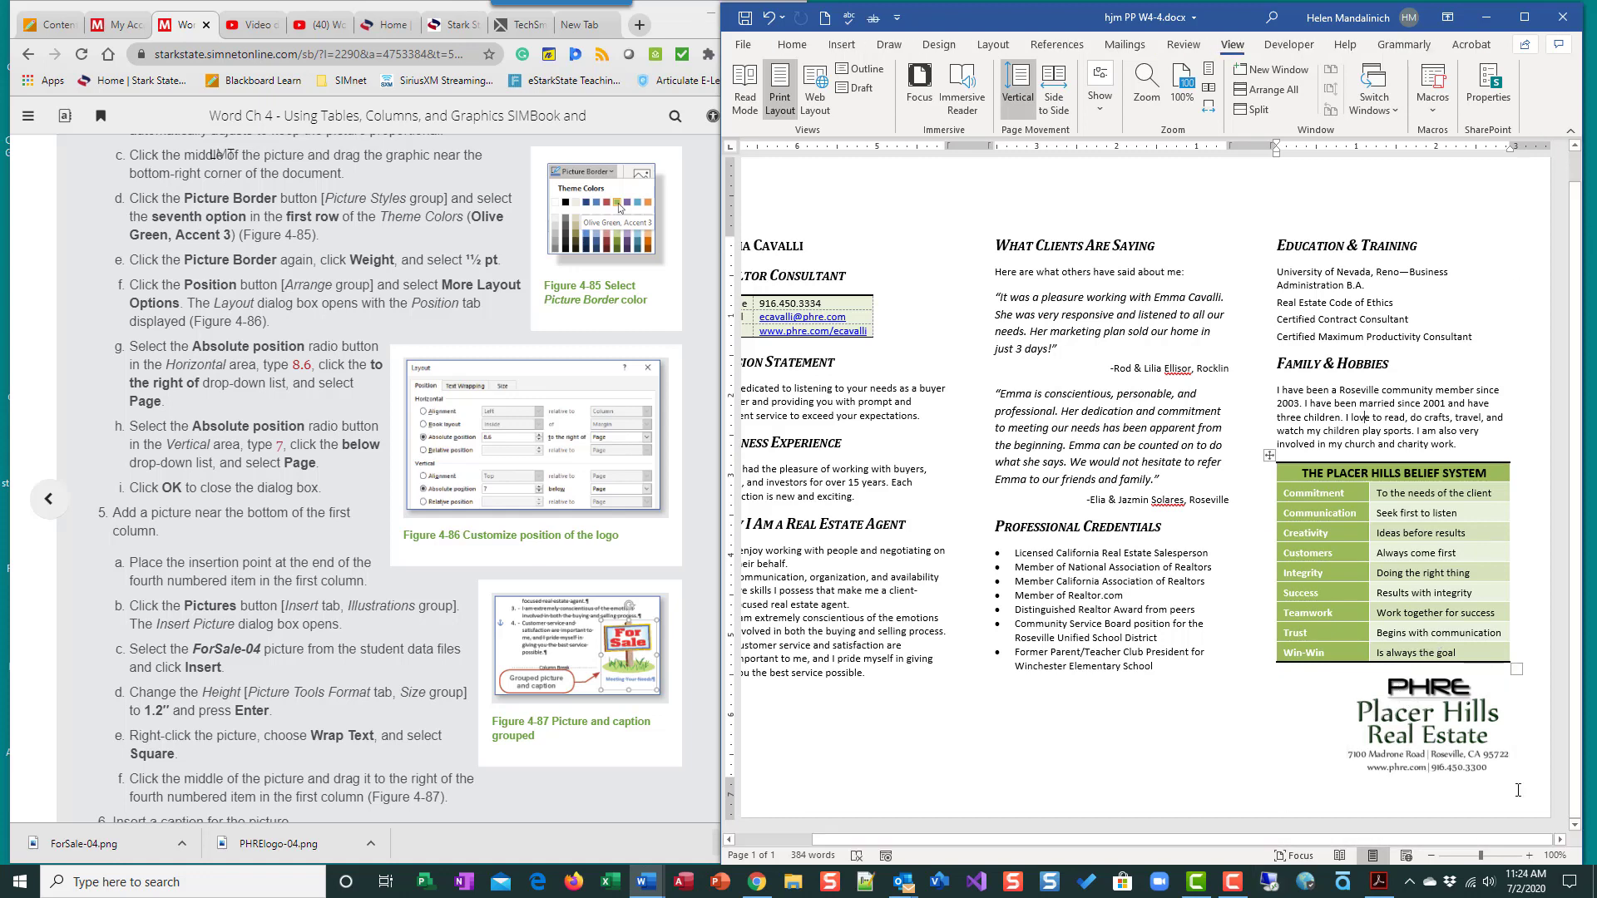
click(1431, 728)
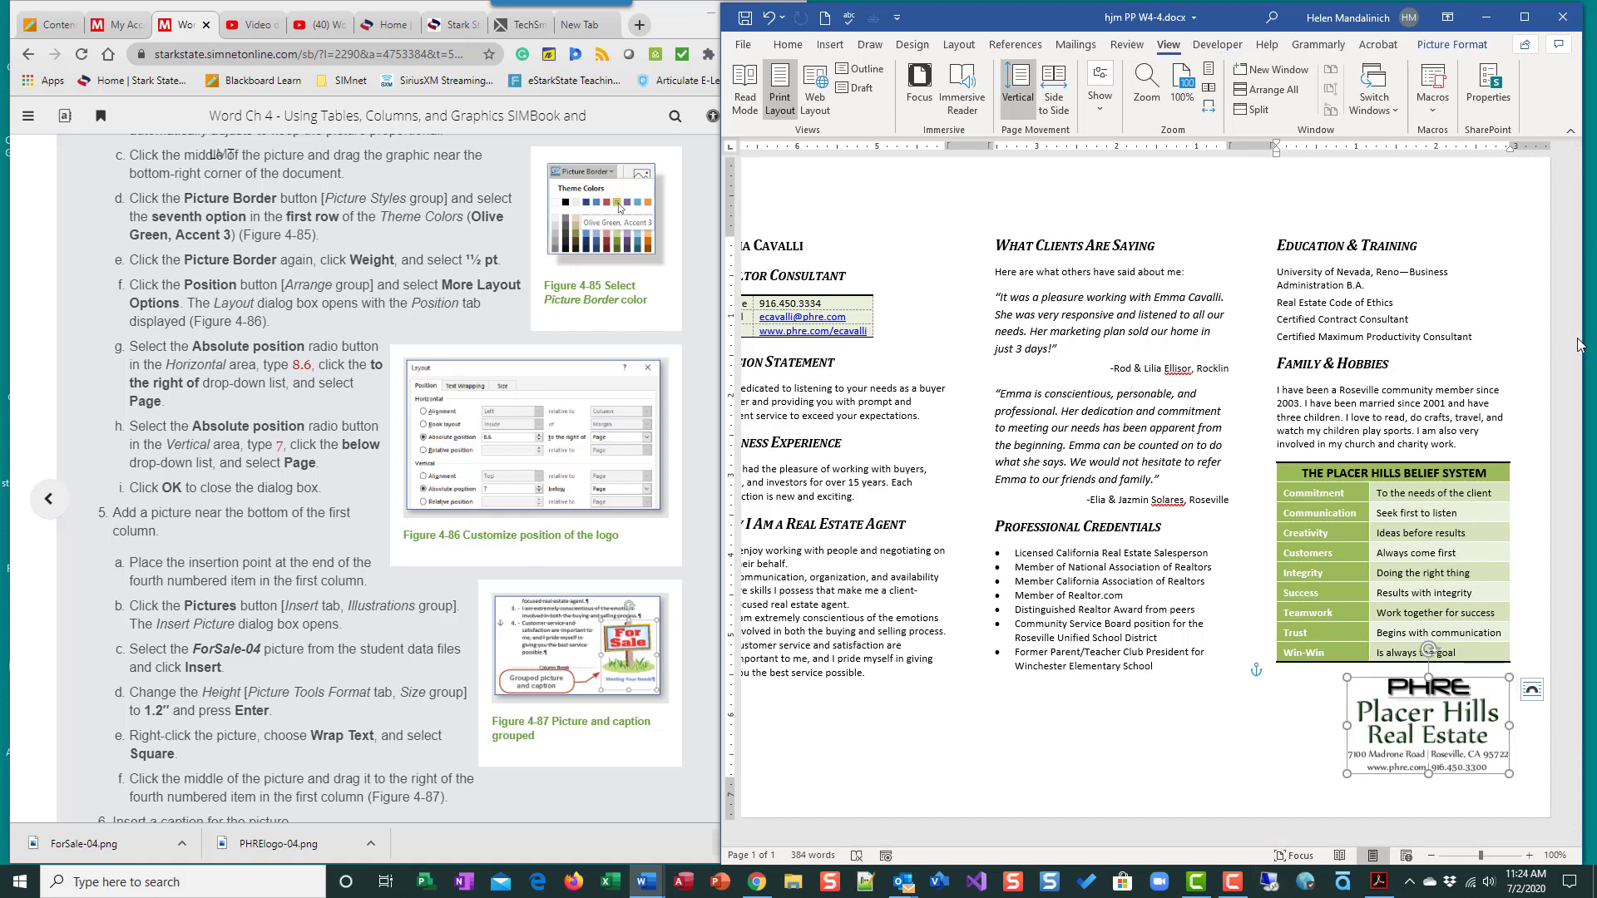
click(1465, 46)
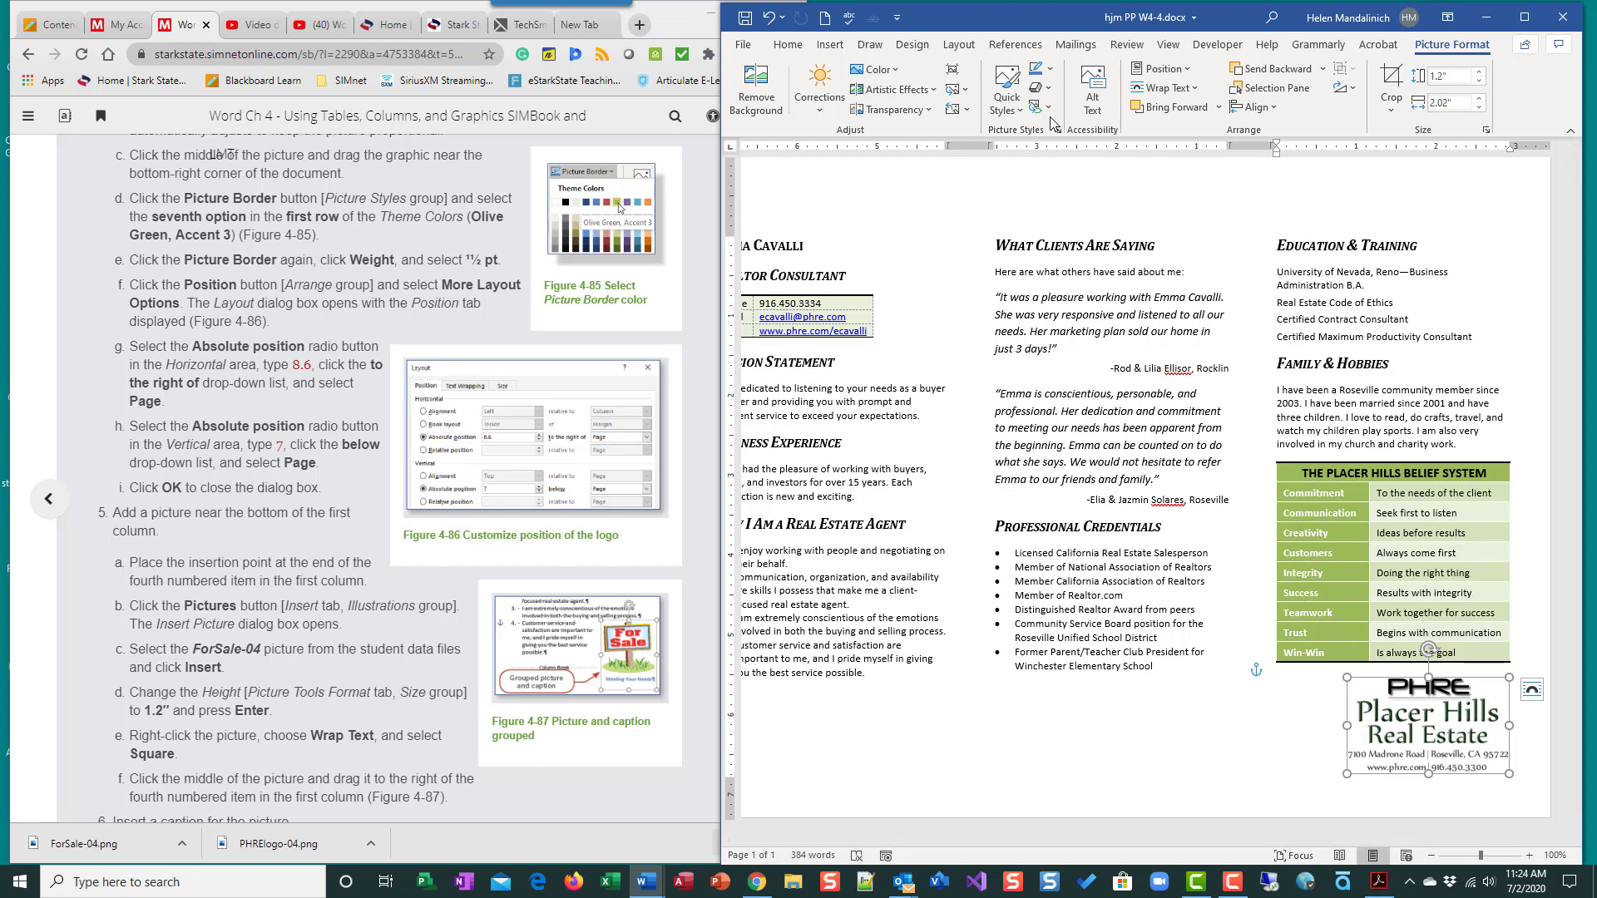
click(1050, 73)
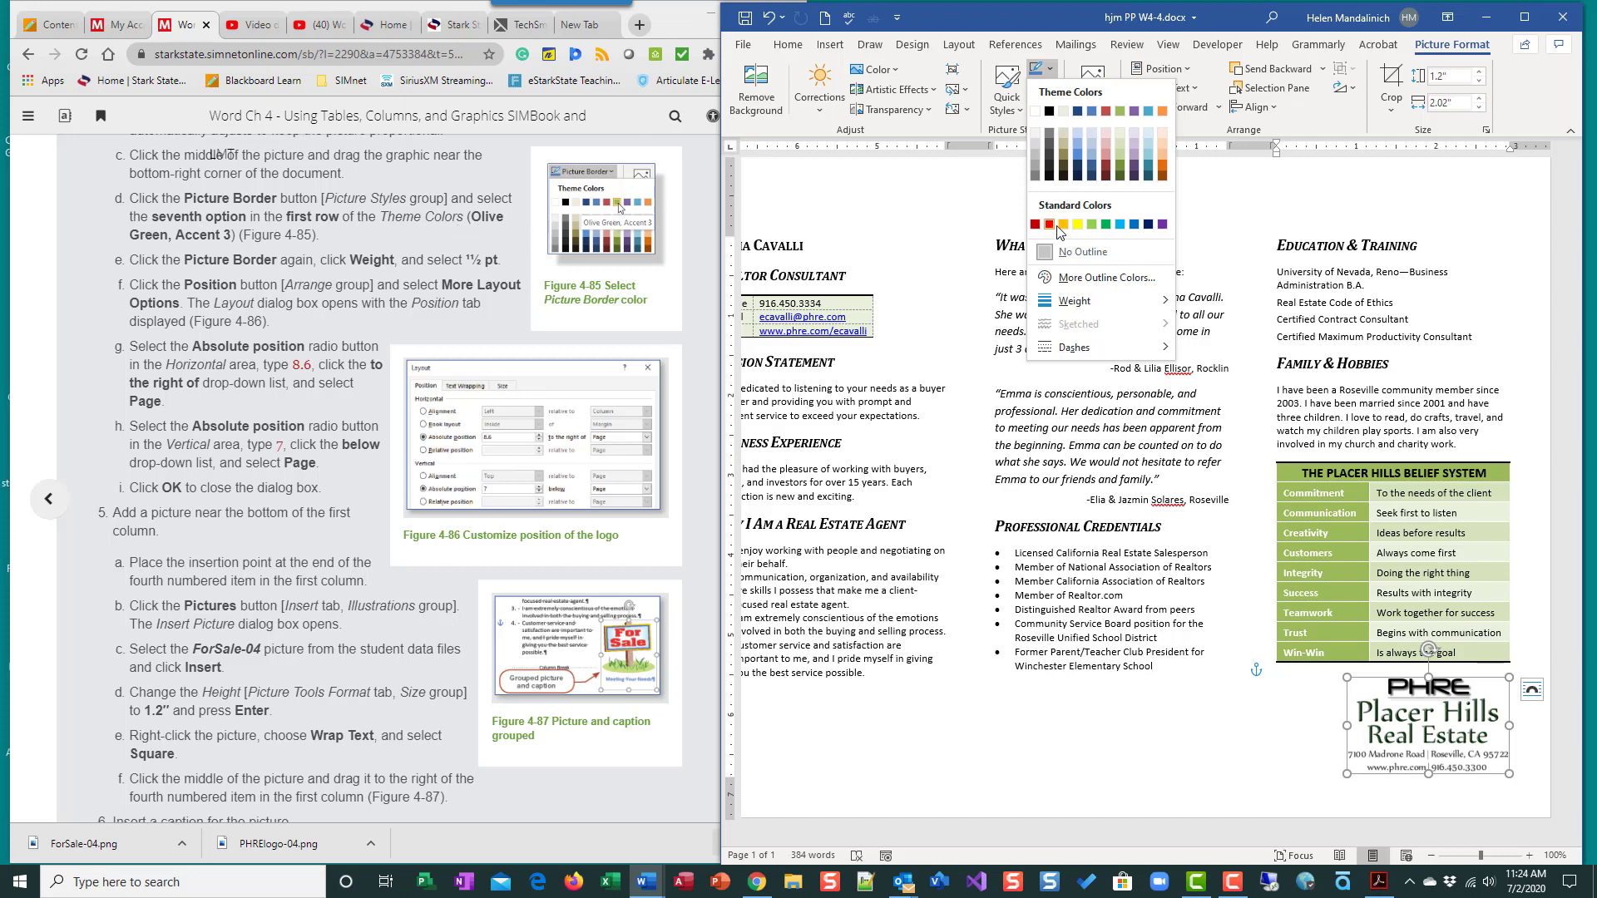
click(1118, 110)
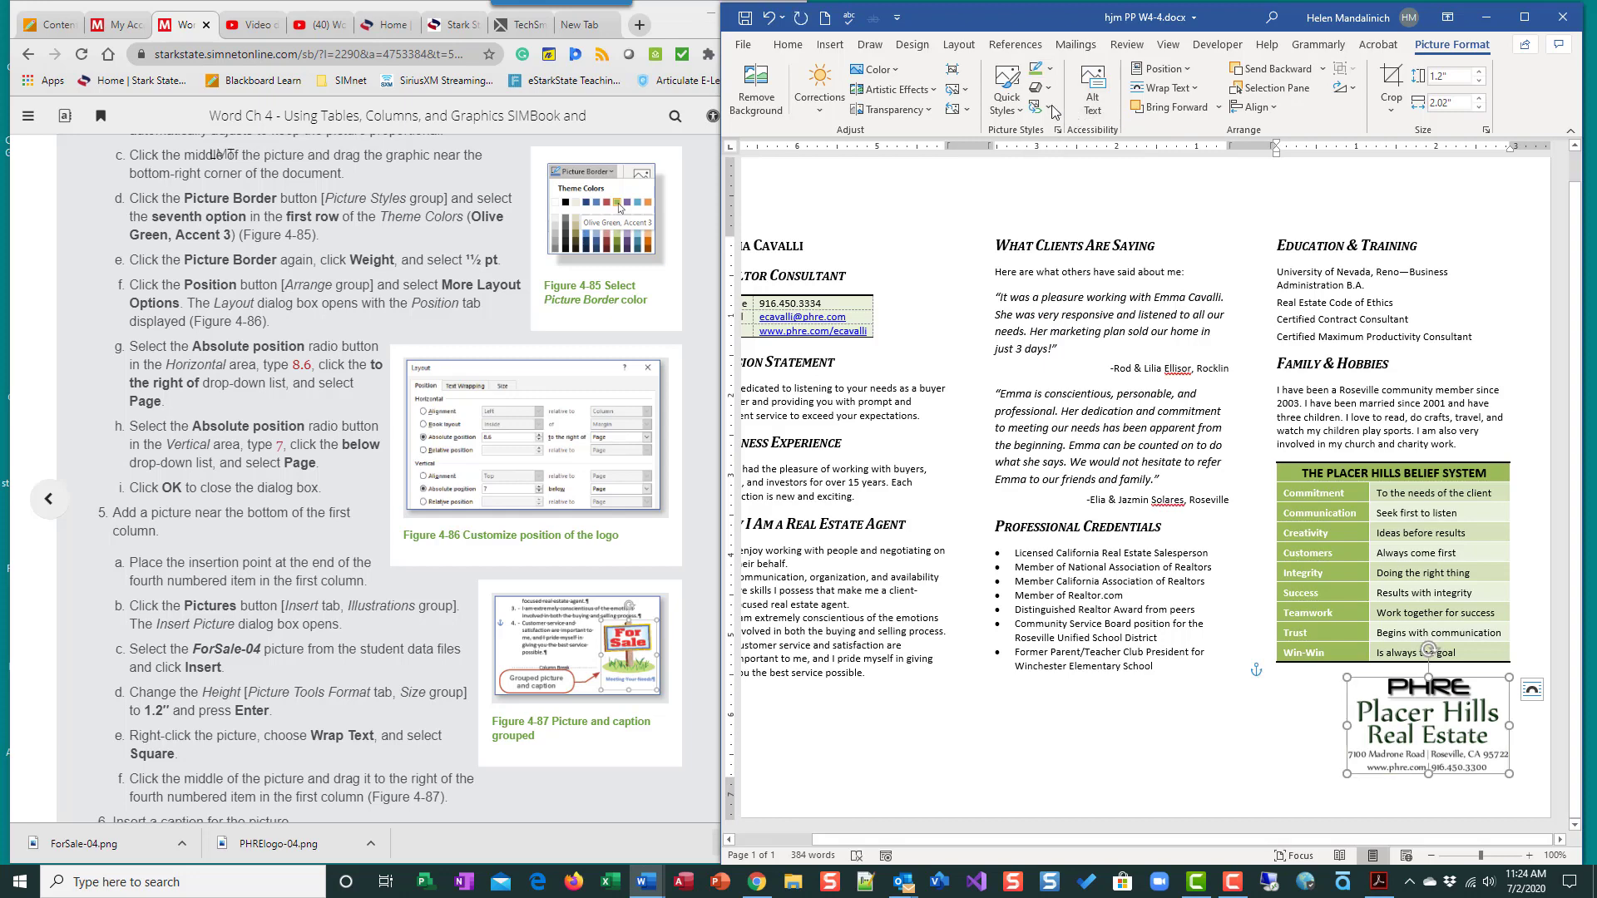
click(1053, 71)
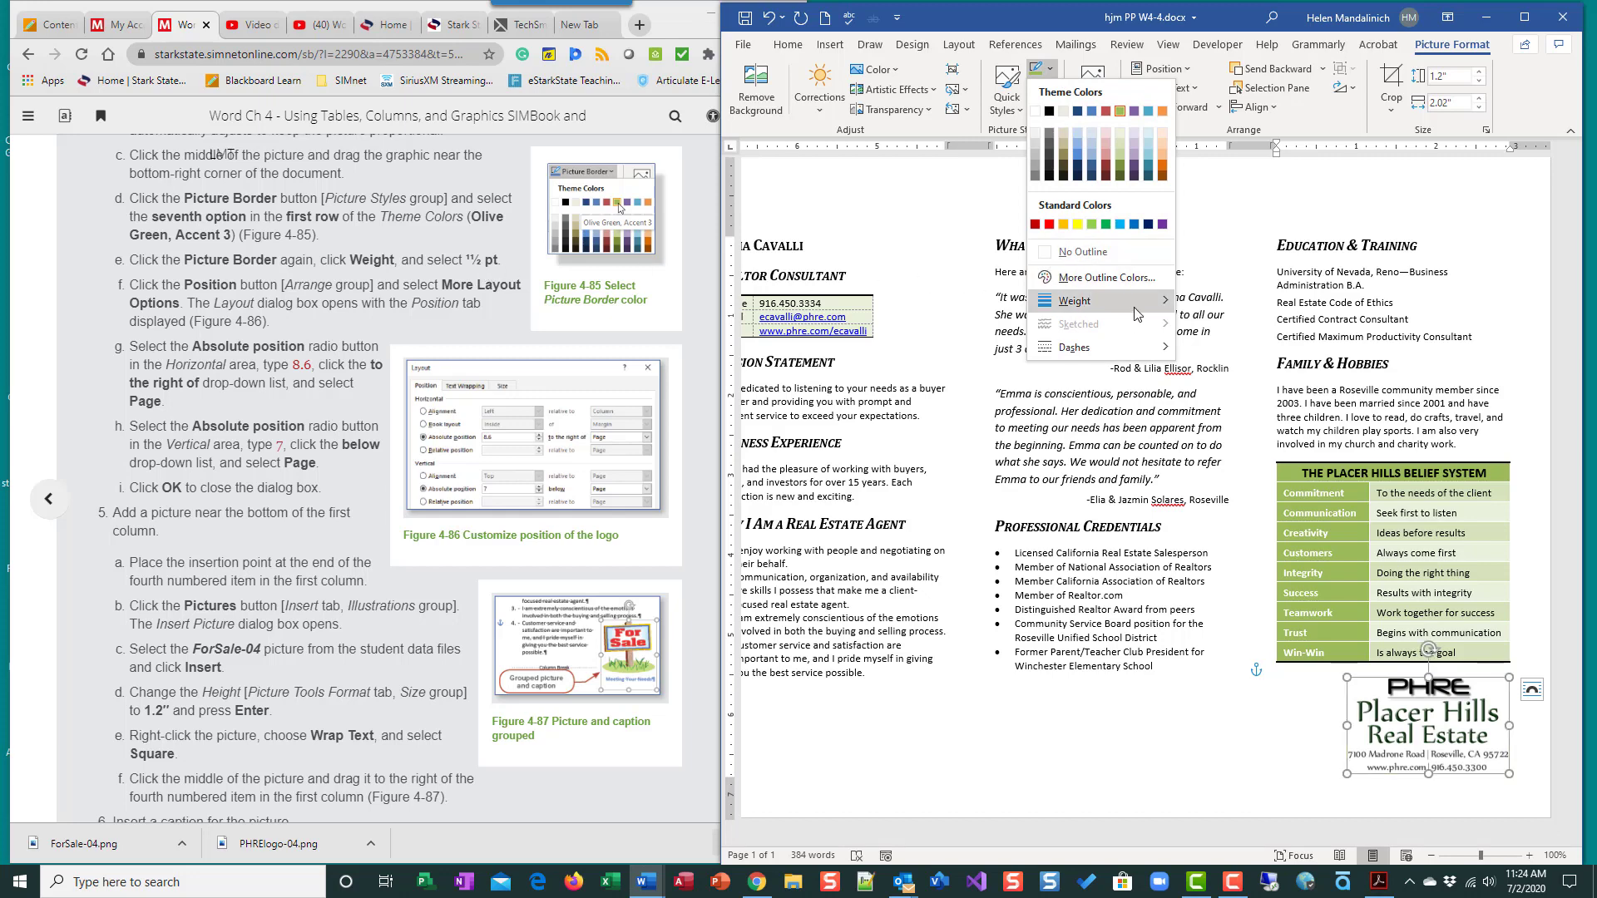
mouse_move(1136, 309)
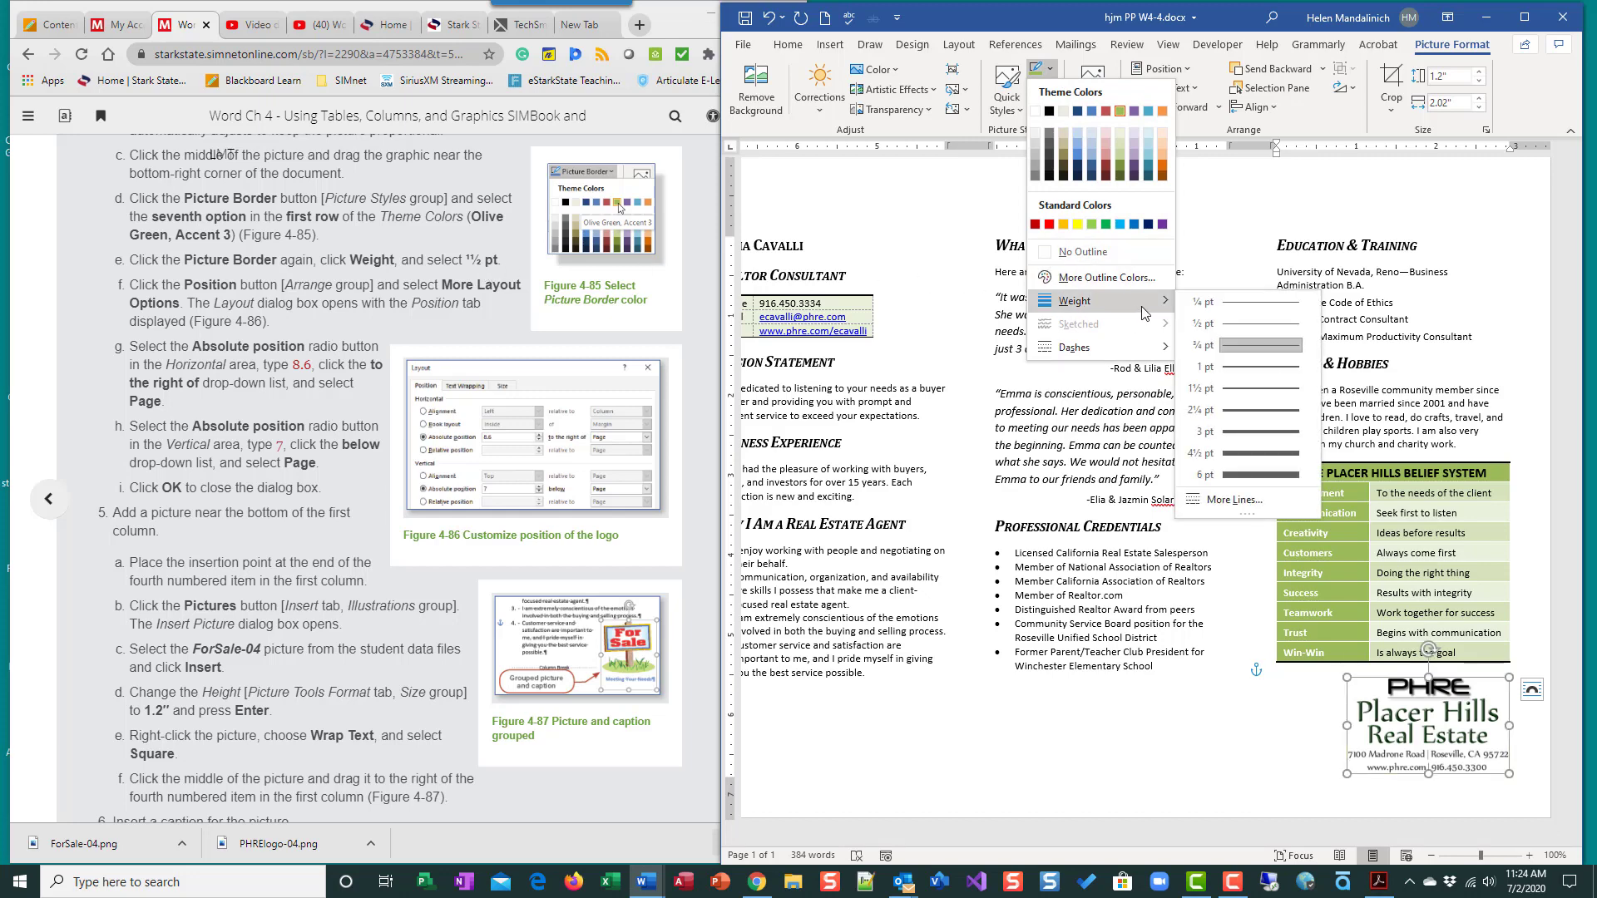
click(1248, 388)
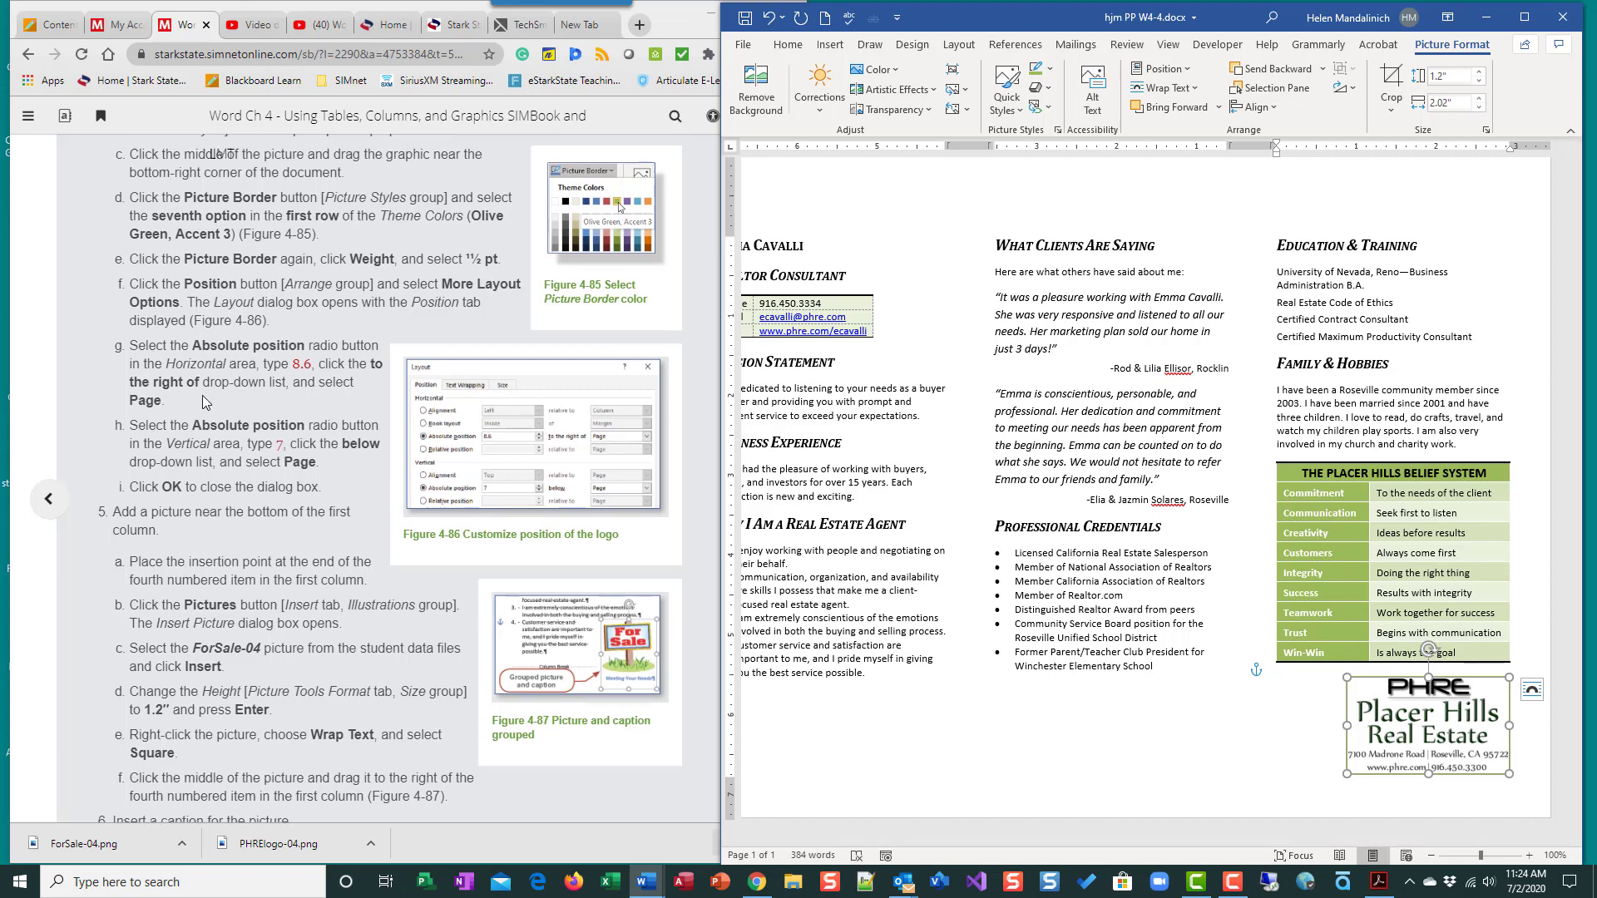
Open the logo's detailed layout options and set its horizontal absolute position to 0.86" to the right of Page
scroll(214, 203, down, 1)
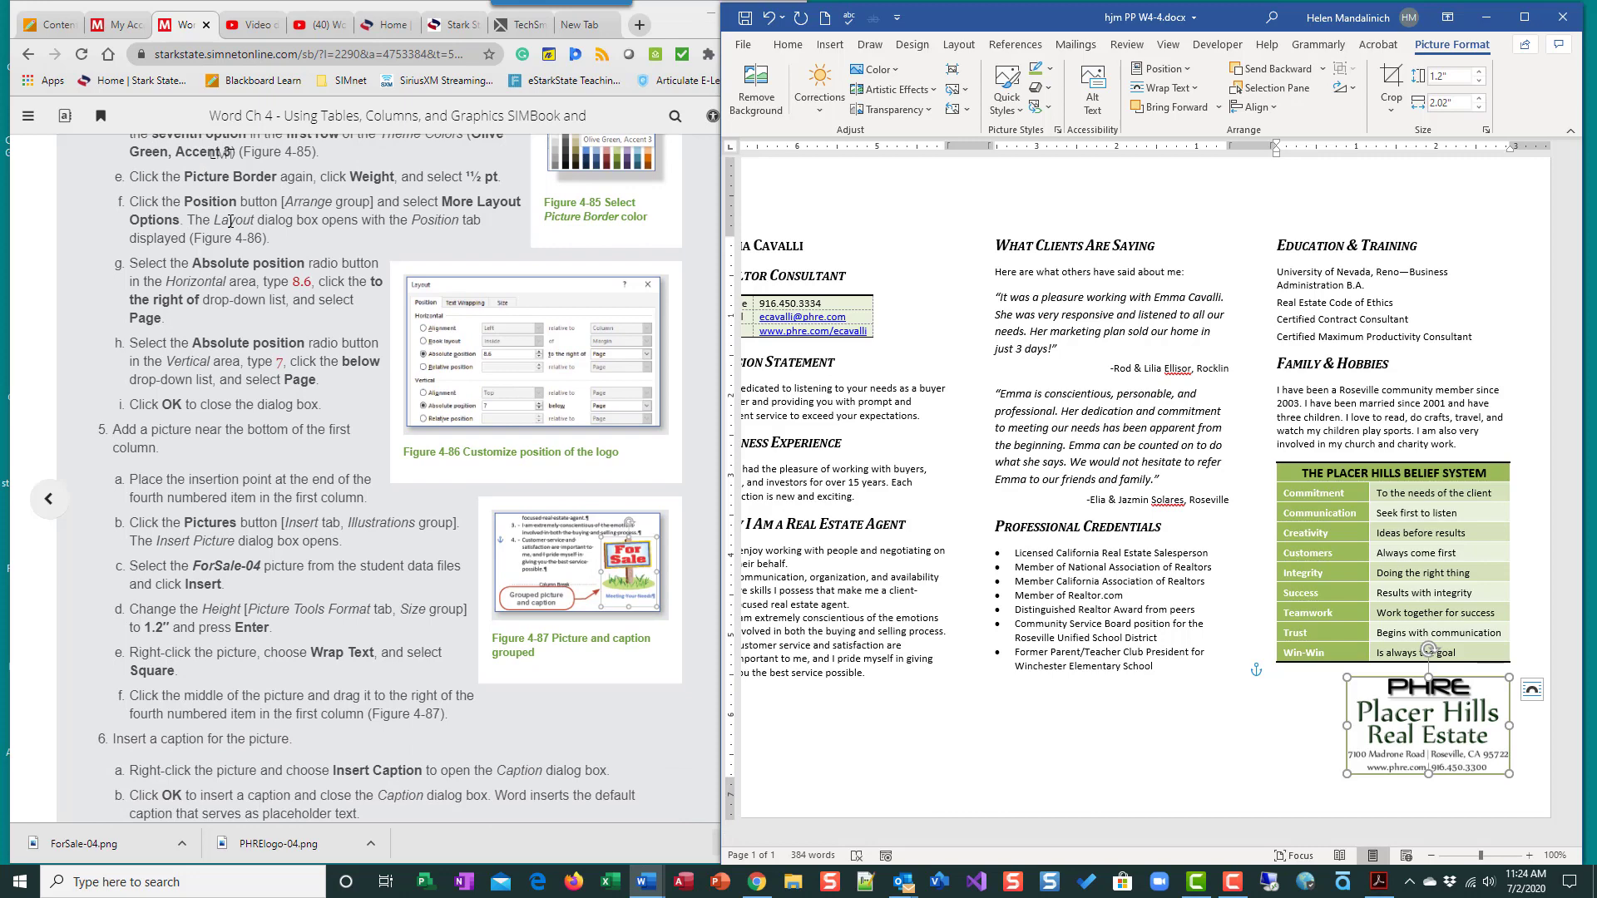
click(302, 227)
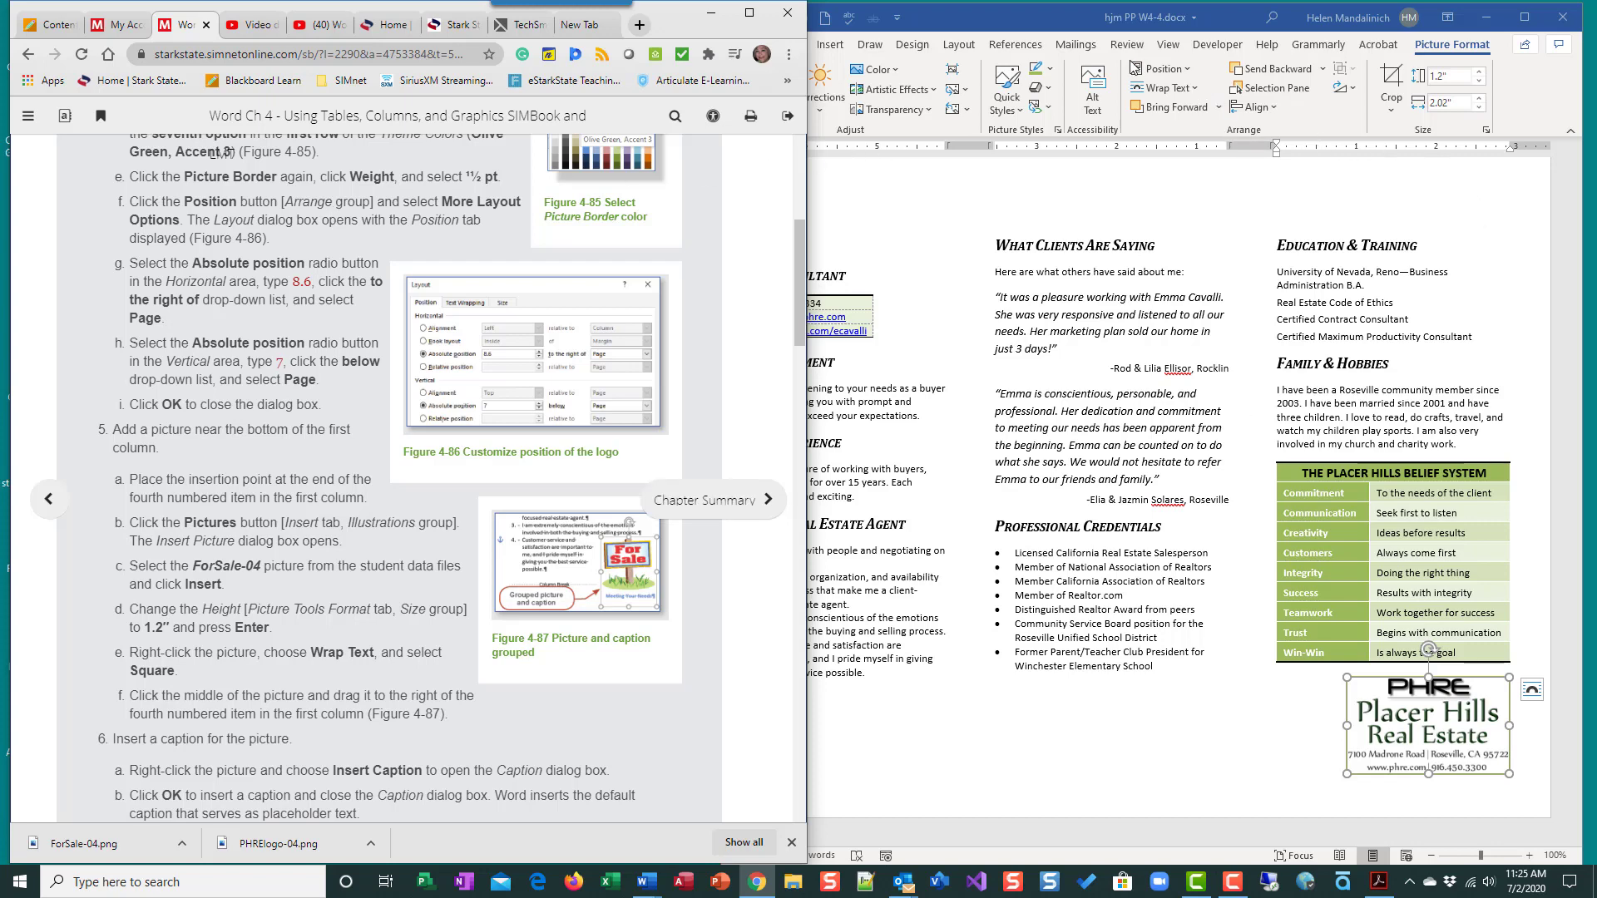
click(1191, 74)
click(1190, 71)
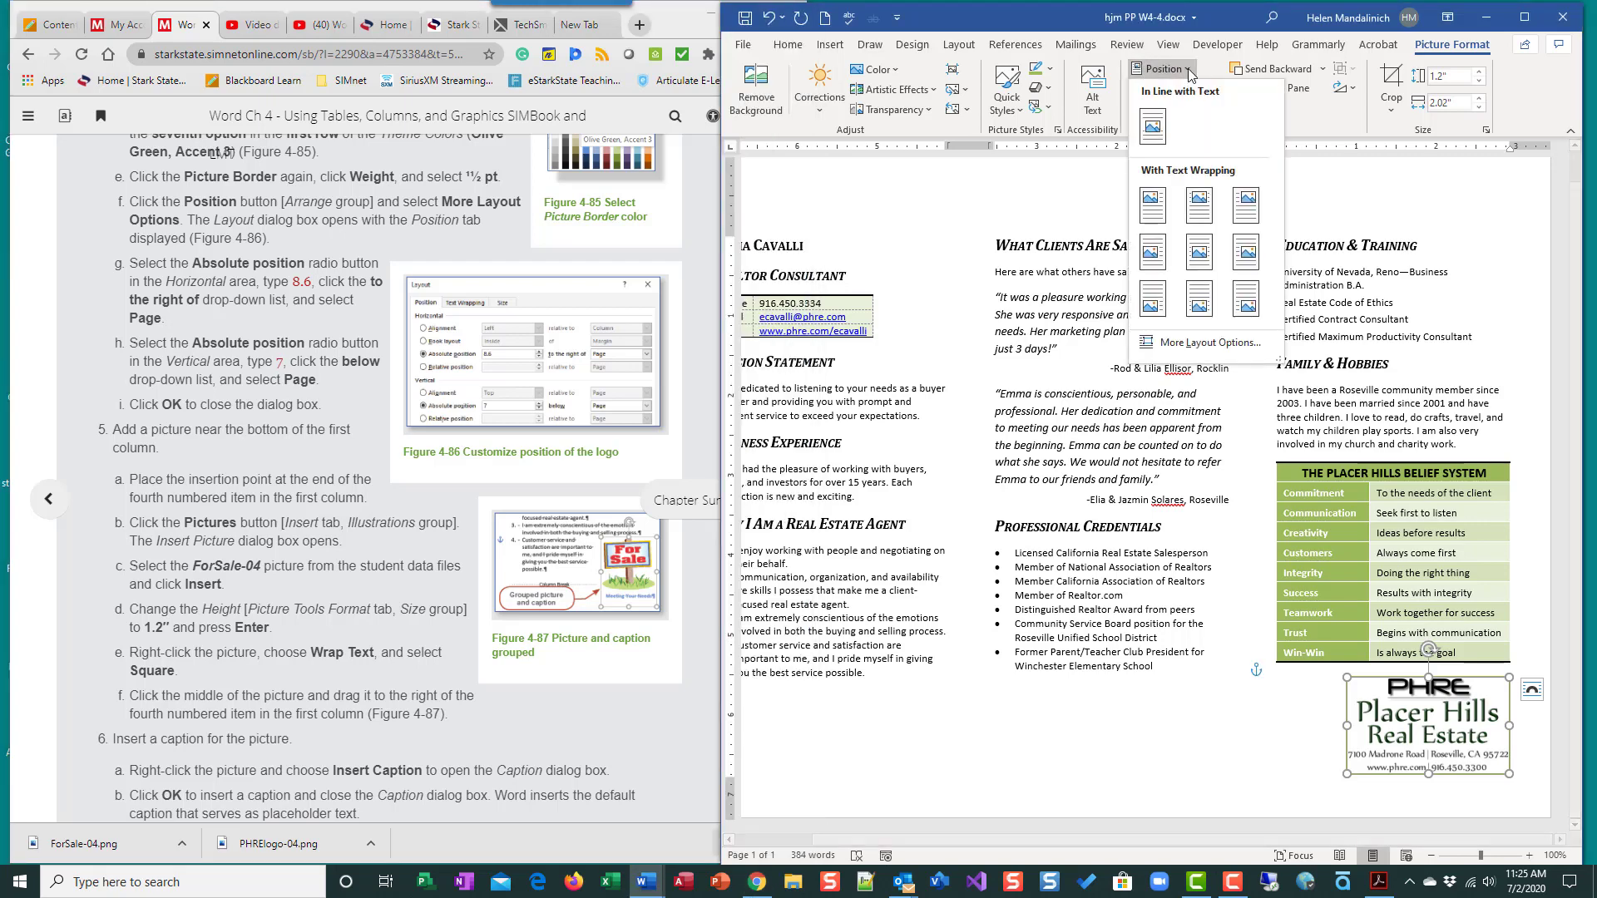
click(1187, 343)
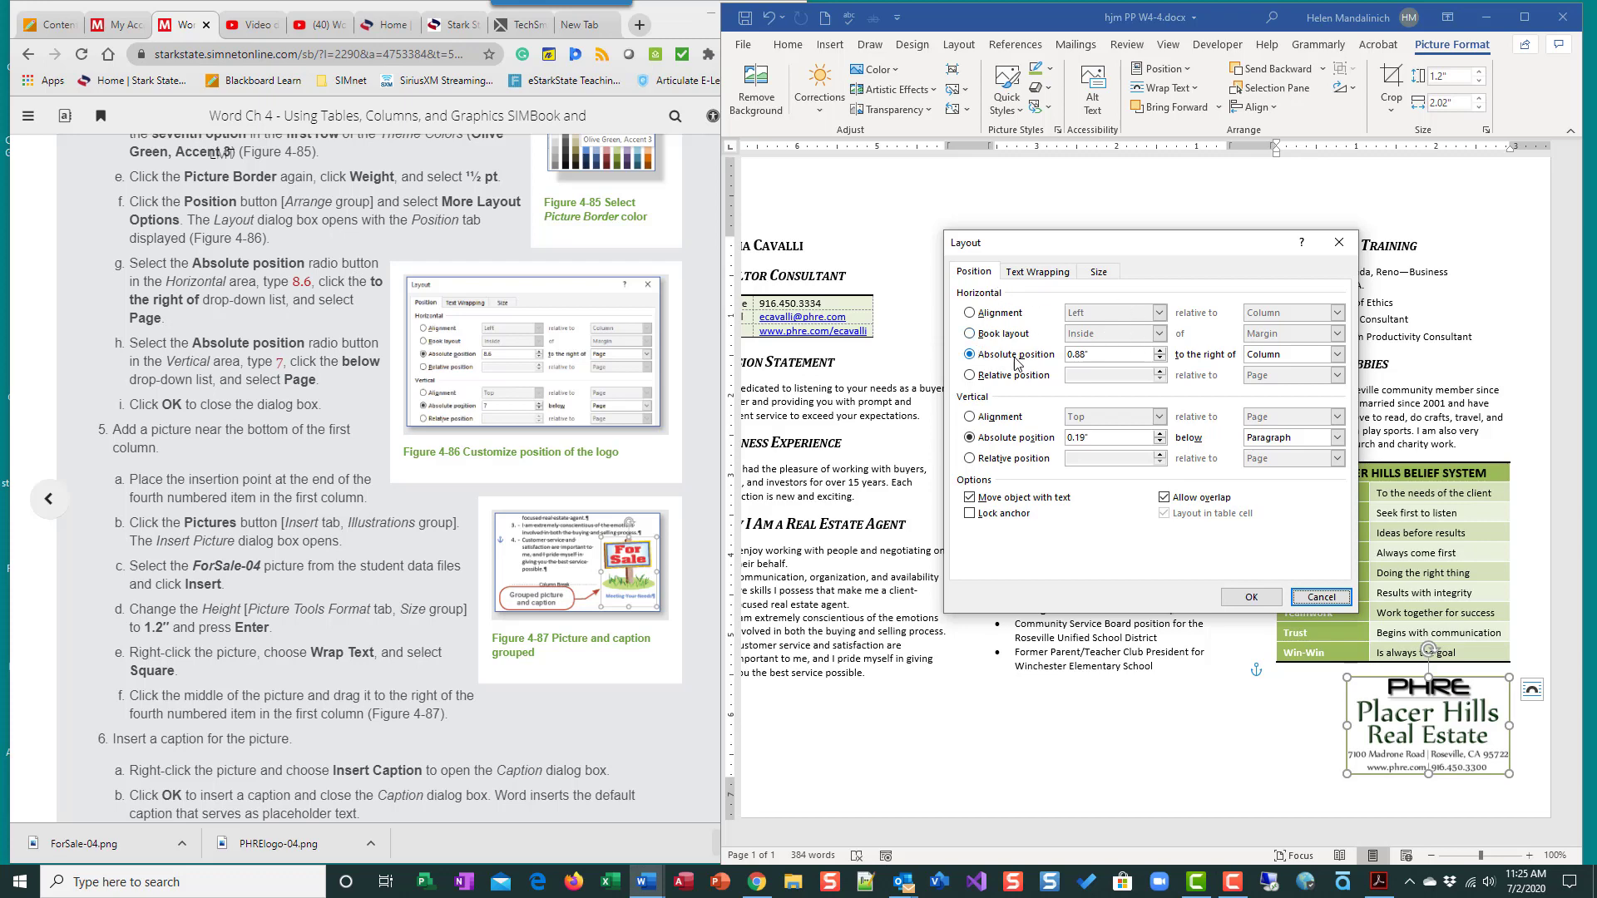
click(1081, 353)
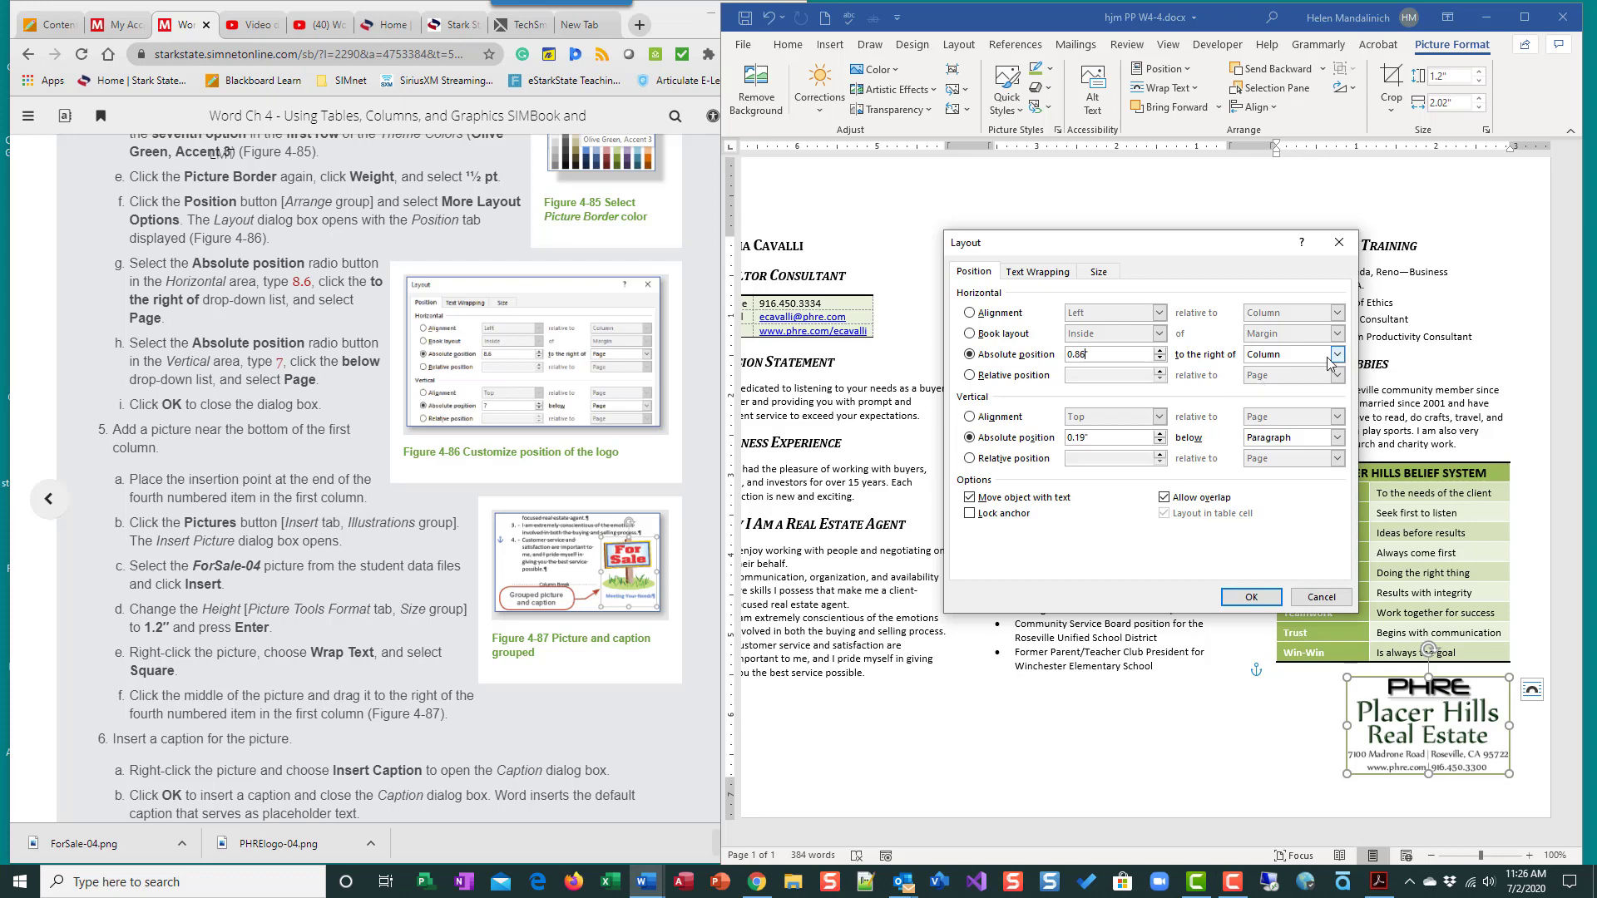
click(1338, 356)
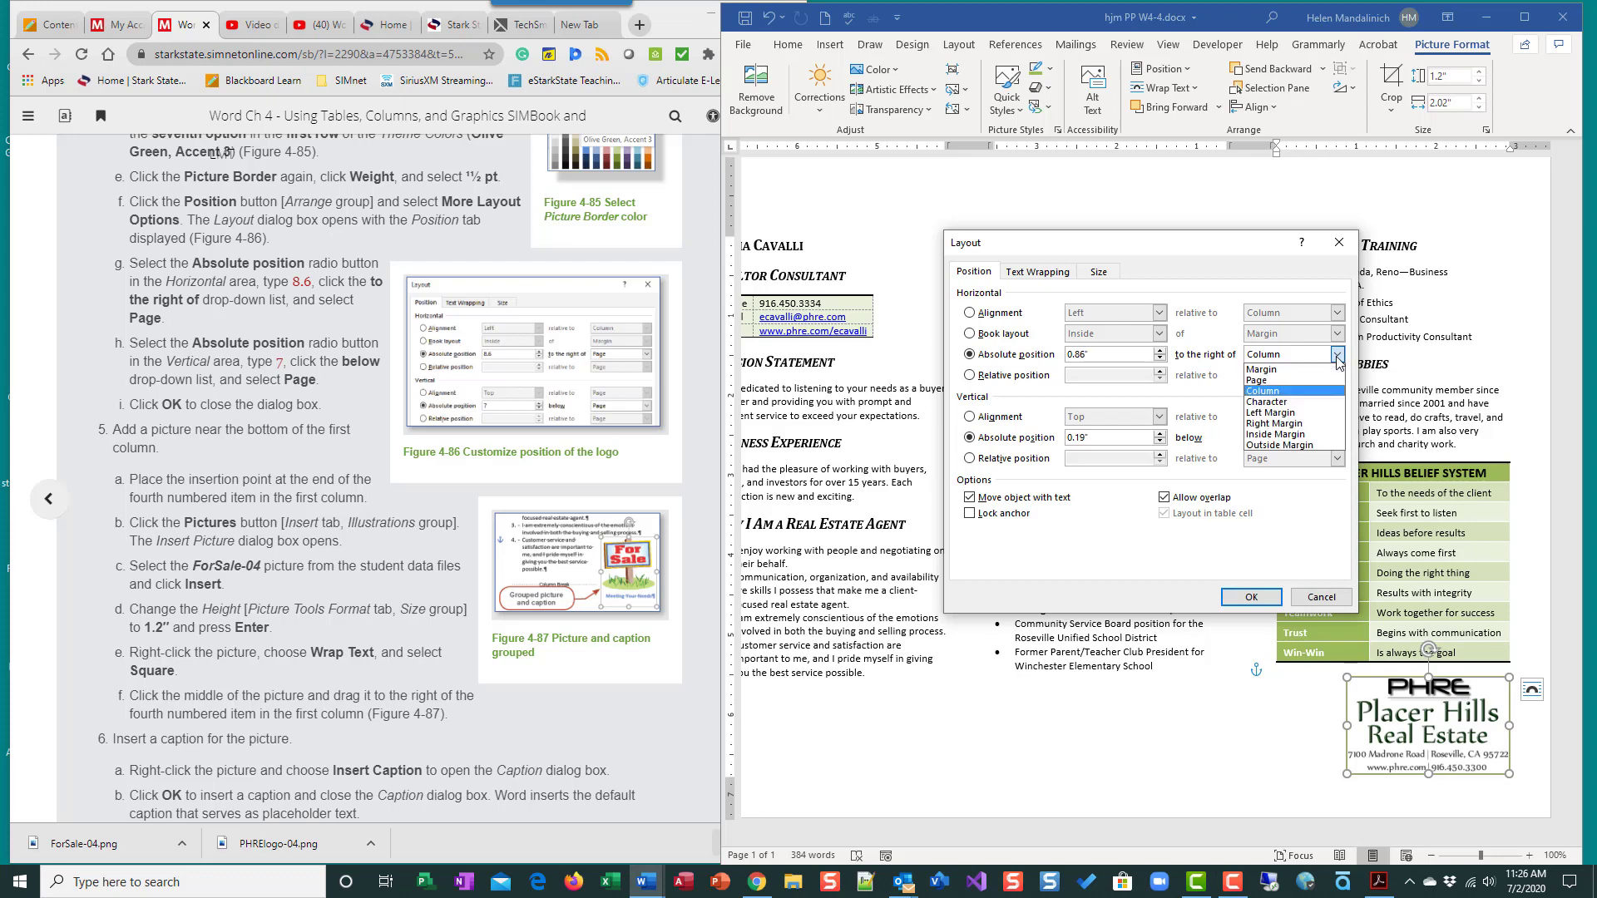
click(1300, 382)
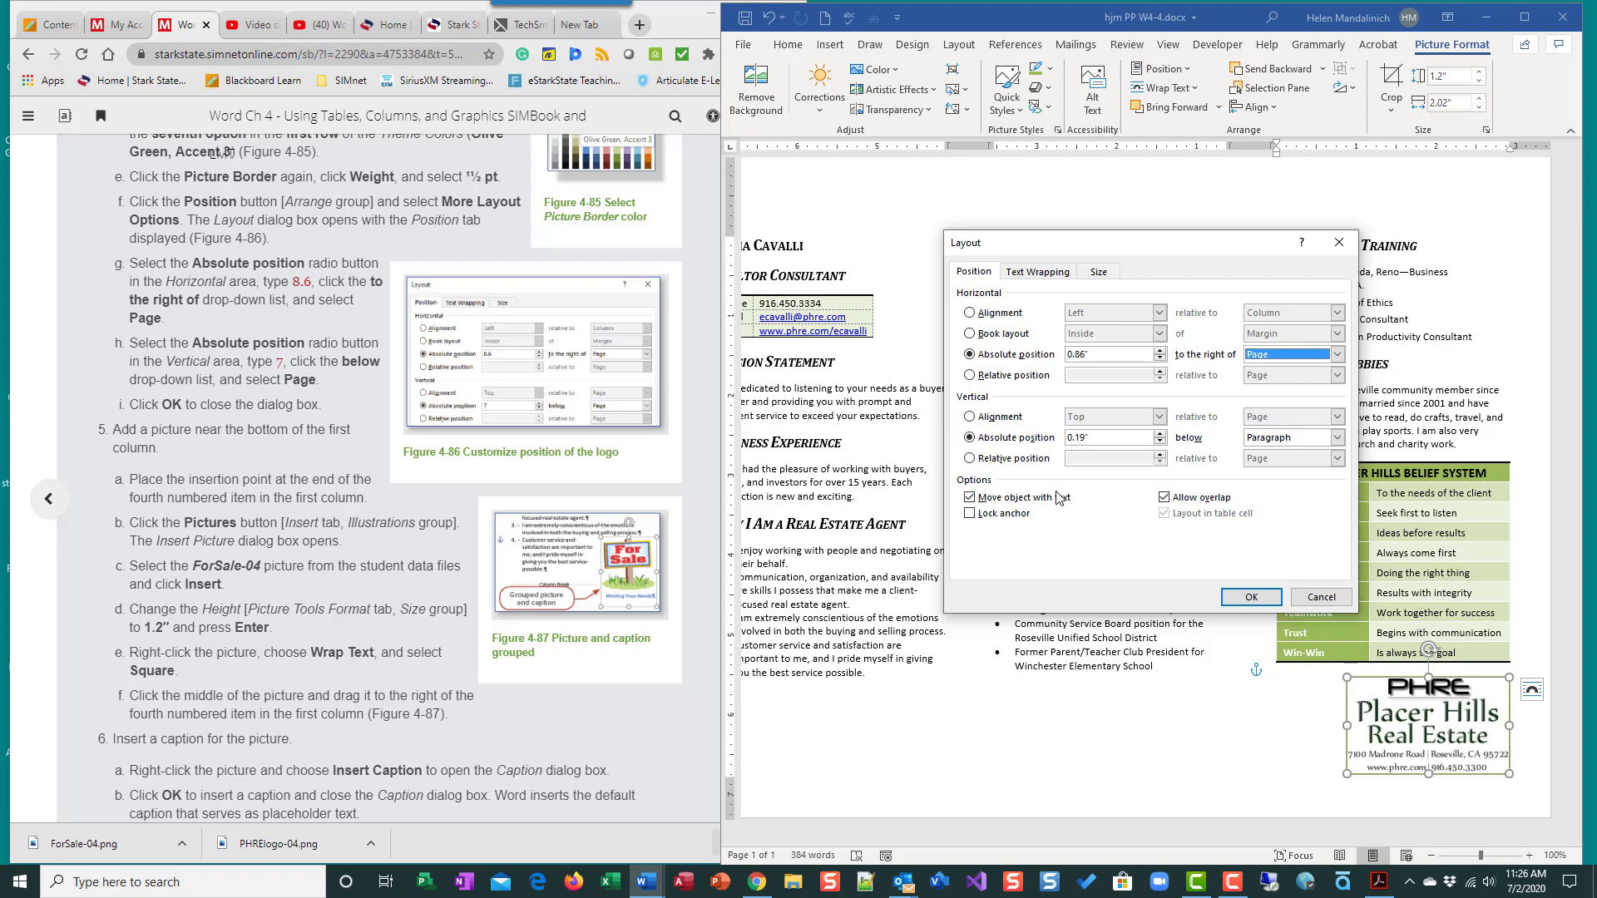
Set the logo's vertical absolute position to 7 below Page, change its horizontal absolute position to 8.6, and apply the layout
drag(1092, 440, 1054, 443)
text(7)
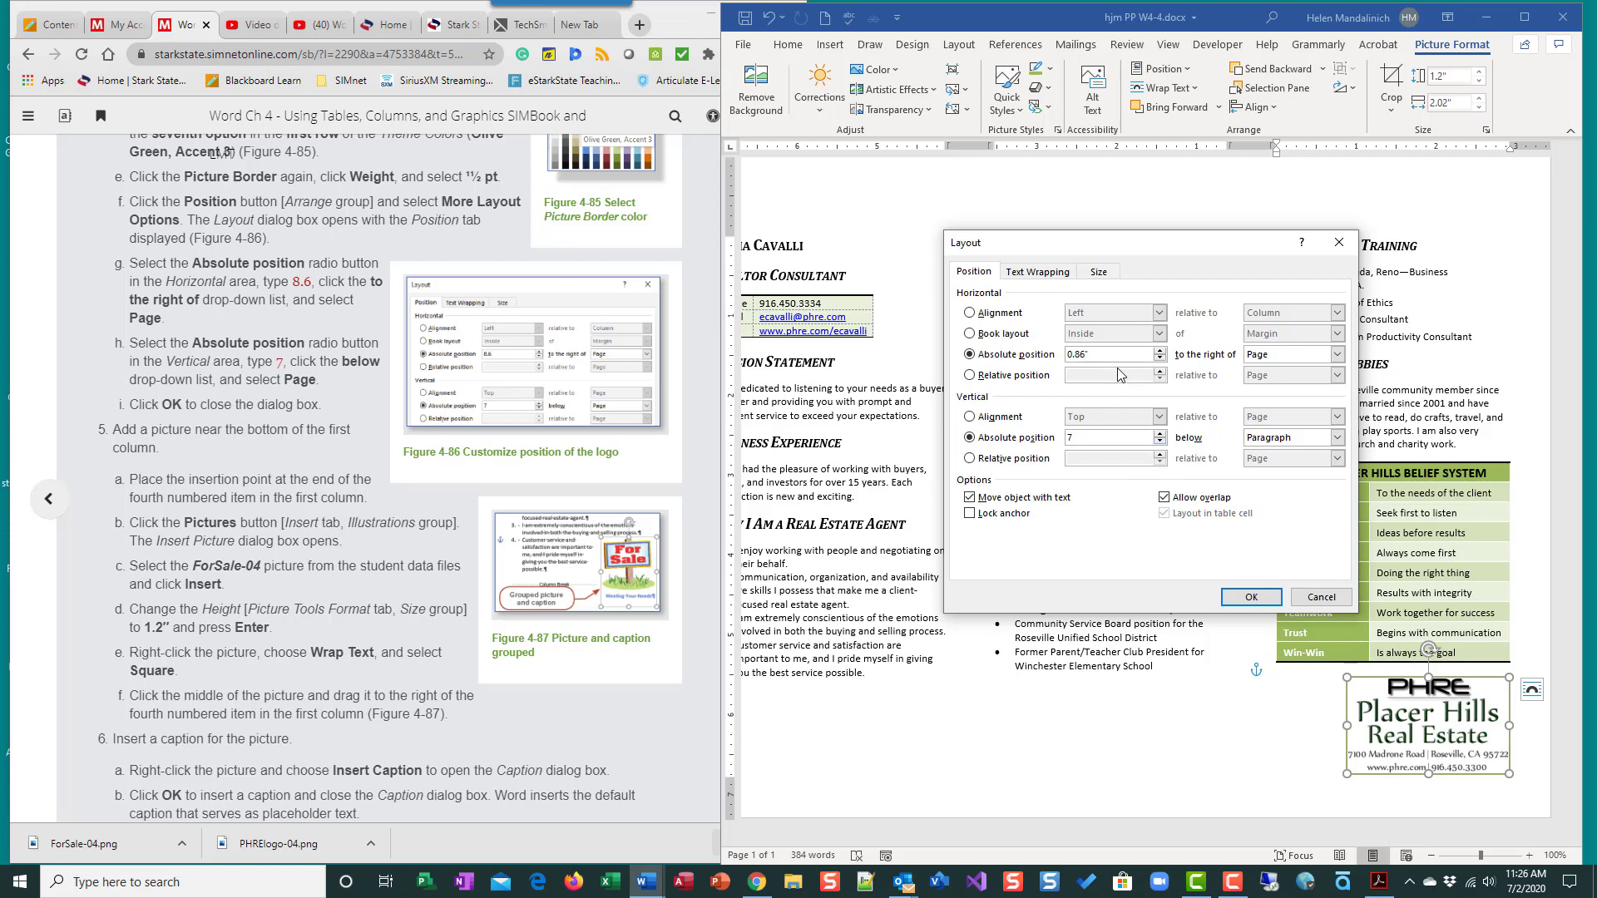
click(1103, 350)
double_click(1106, 353)
text(8.6)
click(1337, 439)
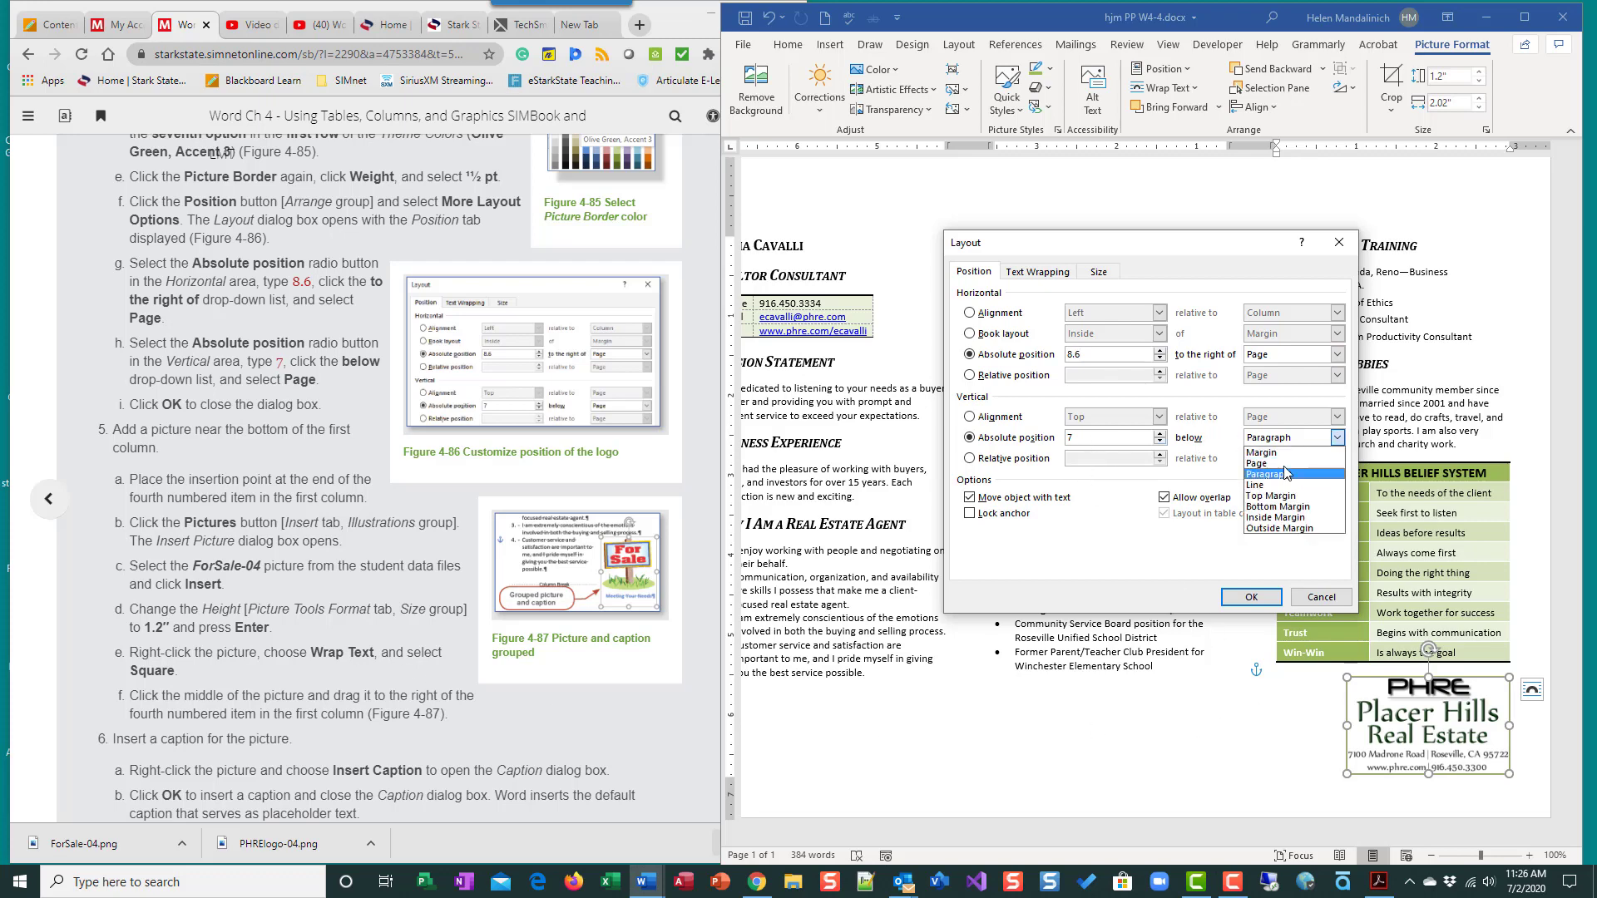
click(1285, 464)
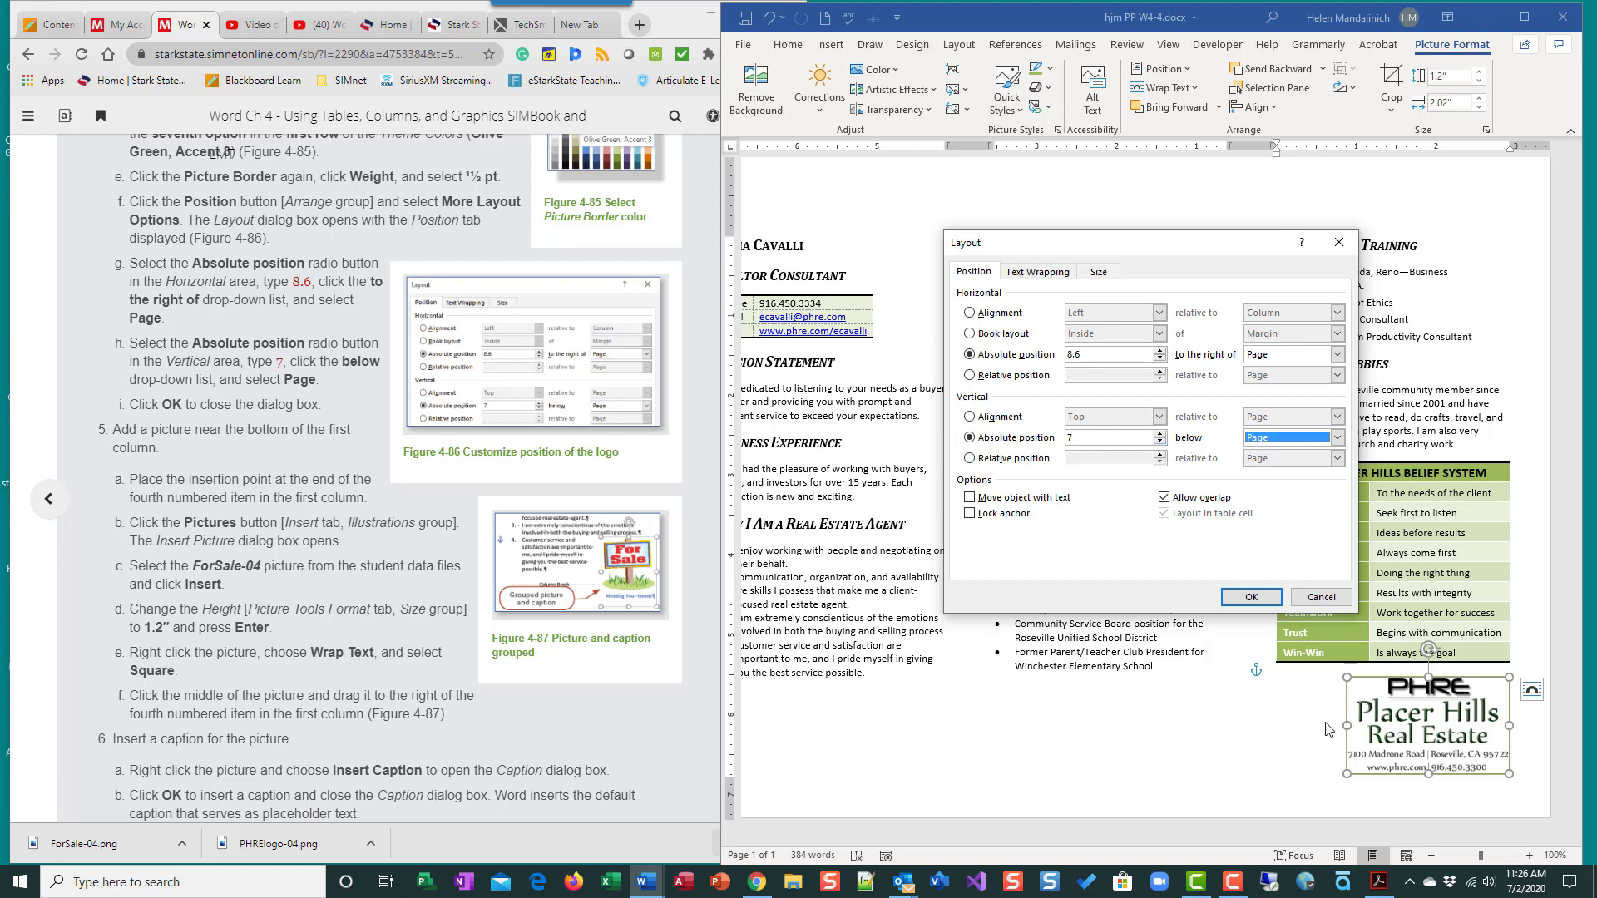
click(1247, 598)
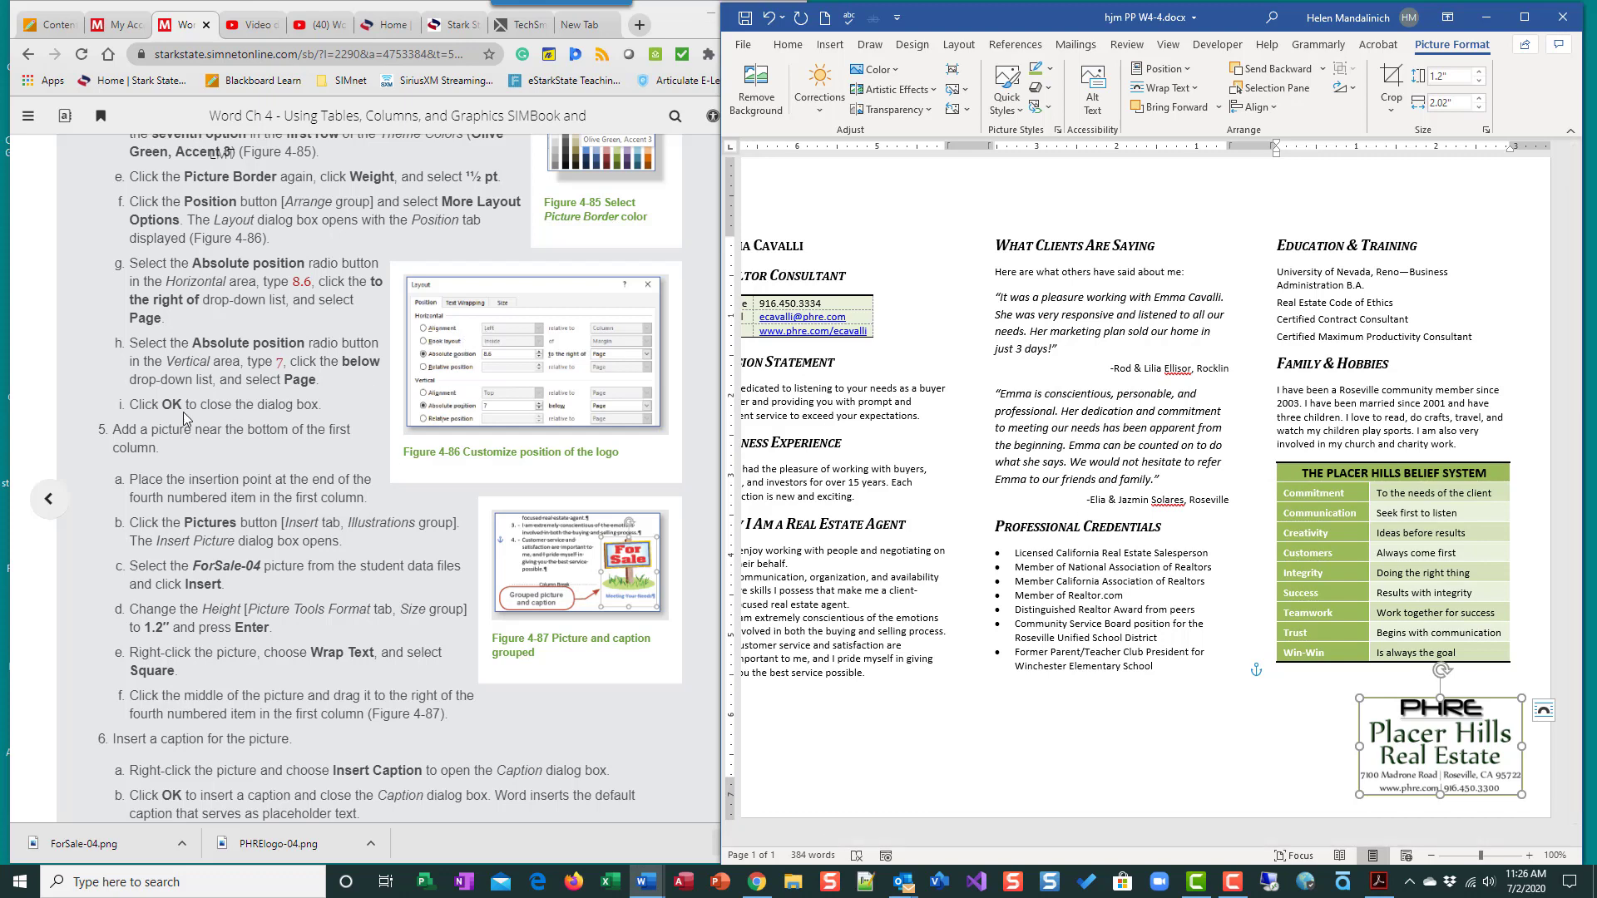
Bring the instructions for adding the next picture into view and save the brochure
scroll(402, 466, down, 2)
scroll(402, 466, down, 1)
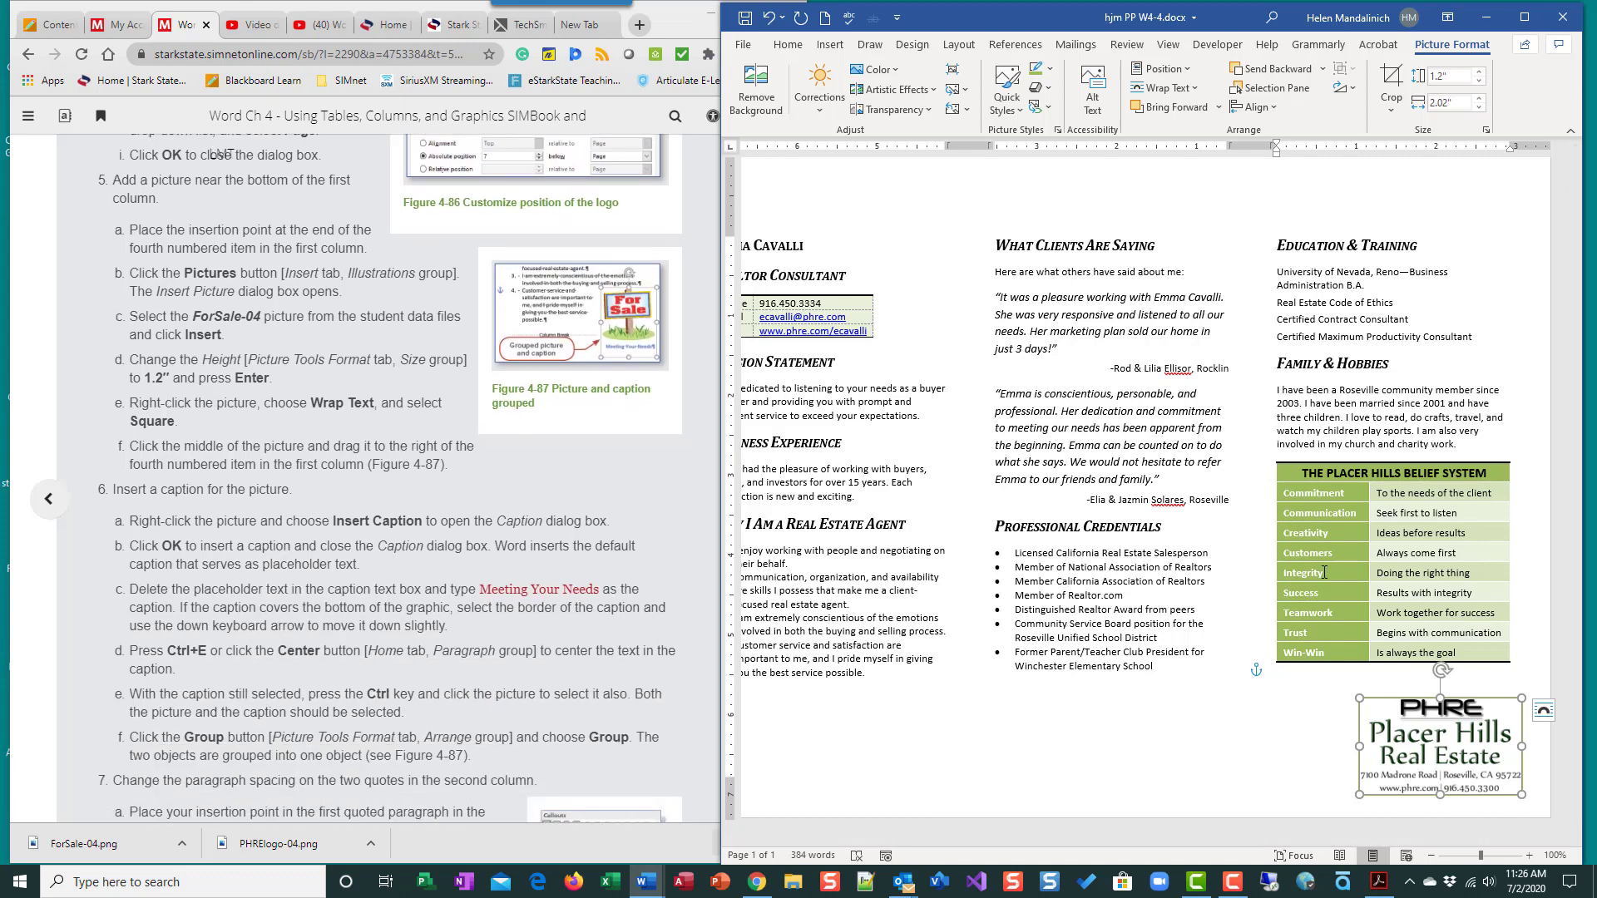
key(ctrl+s)
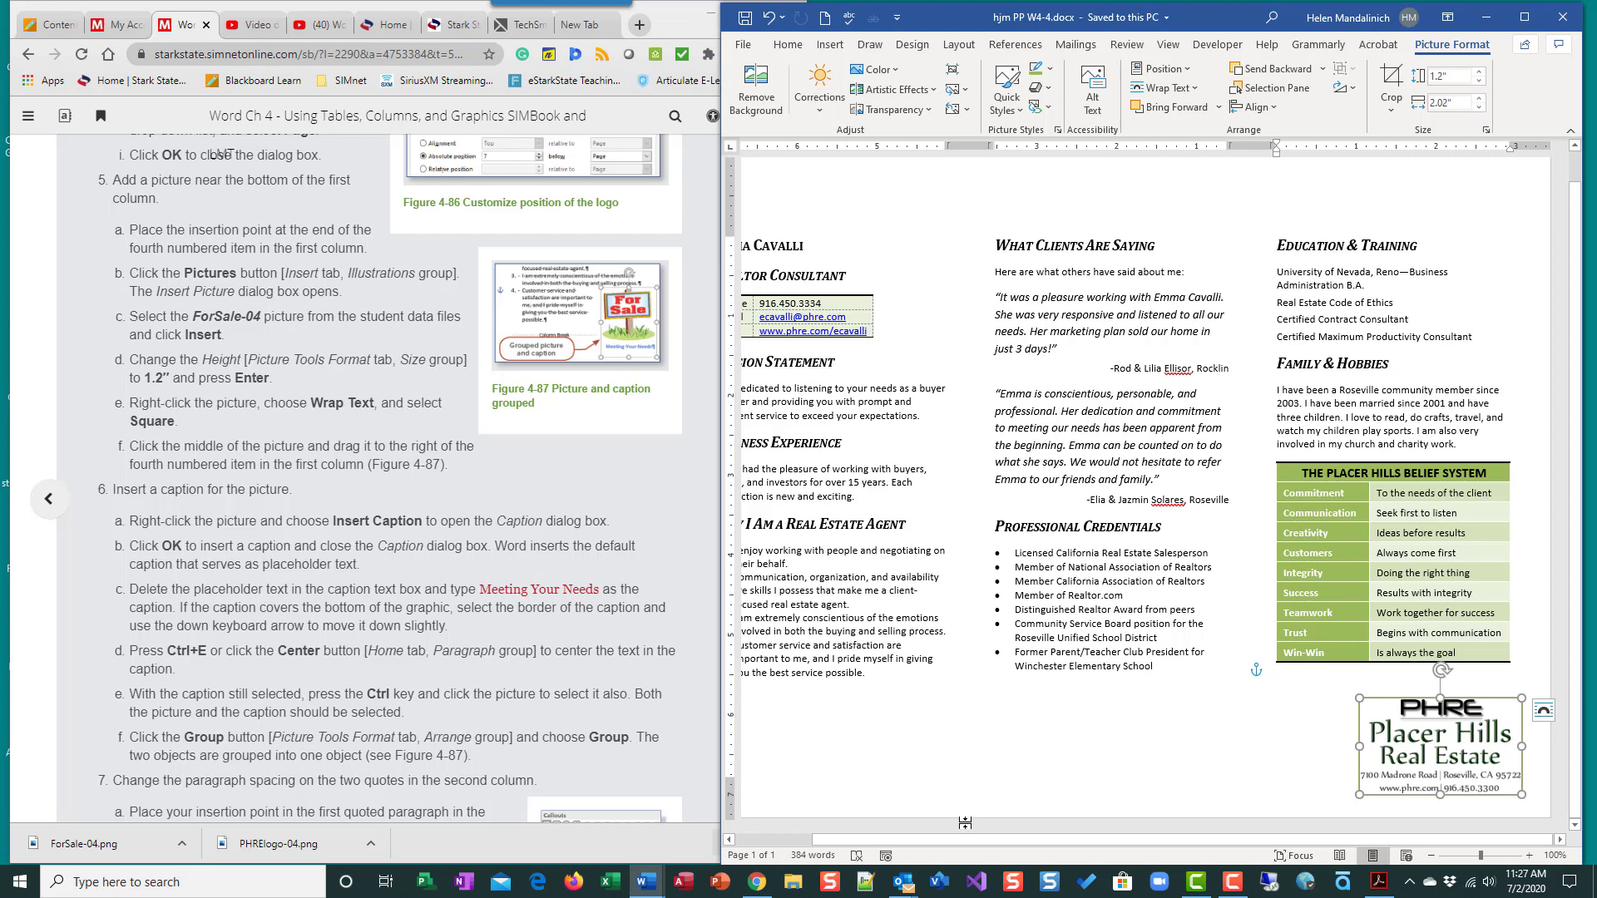
Insert the ForSale-04.png picture from the Downloads folder into the brochure
drag(957, 840, 867, 838)
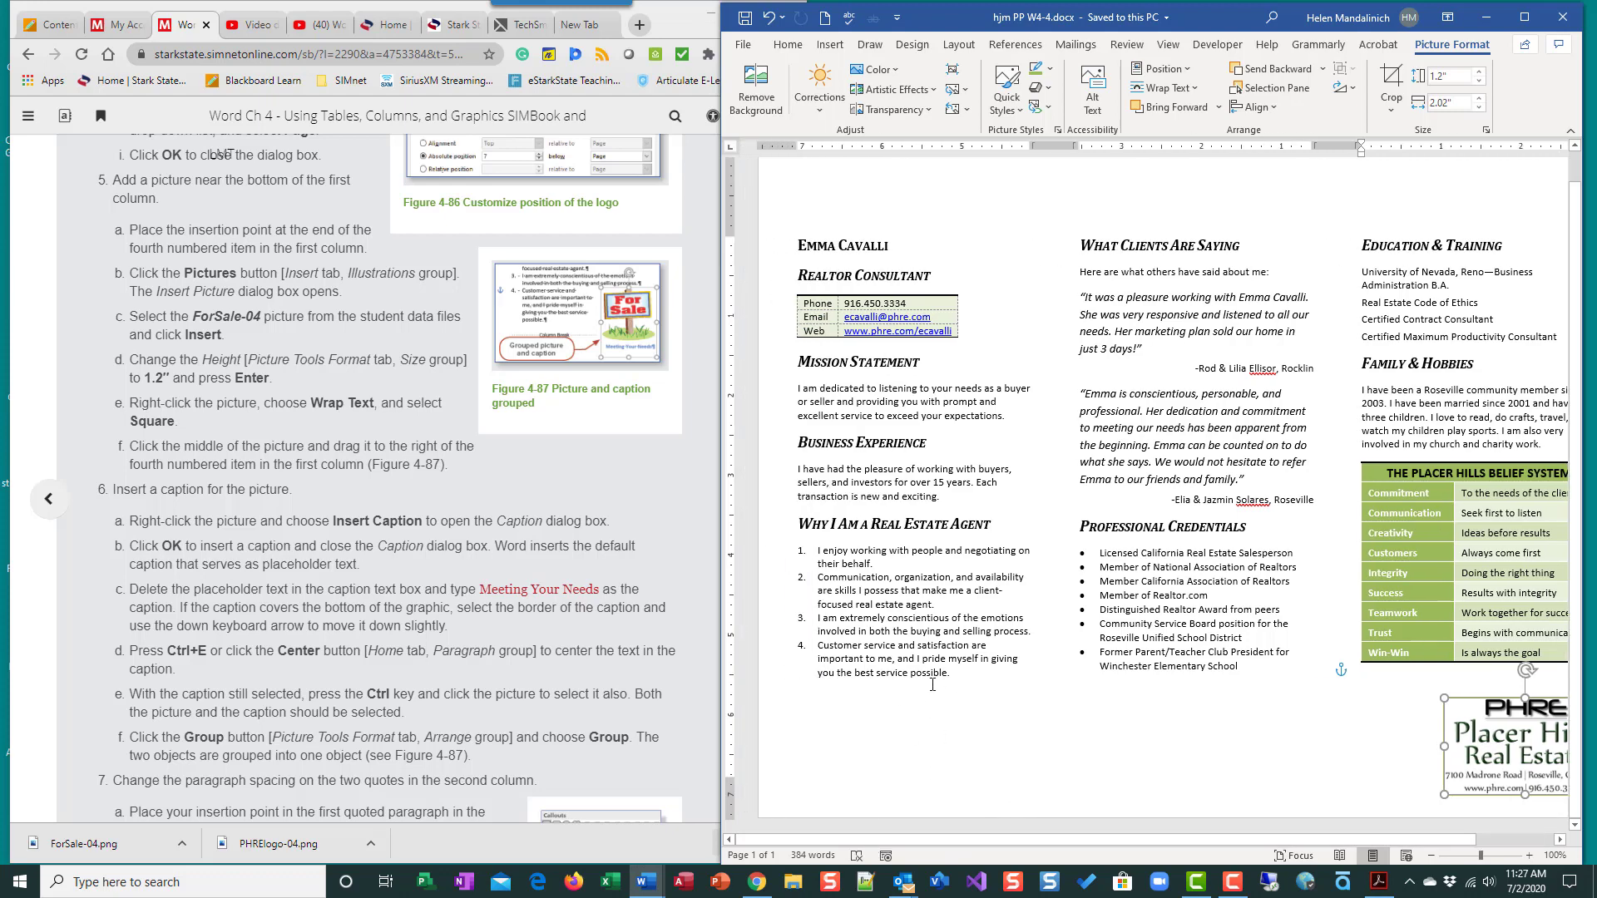
click(831, 45)
click(838, 116)
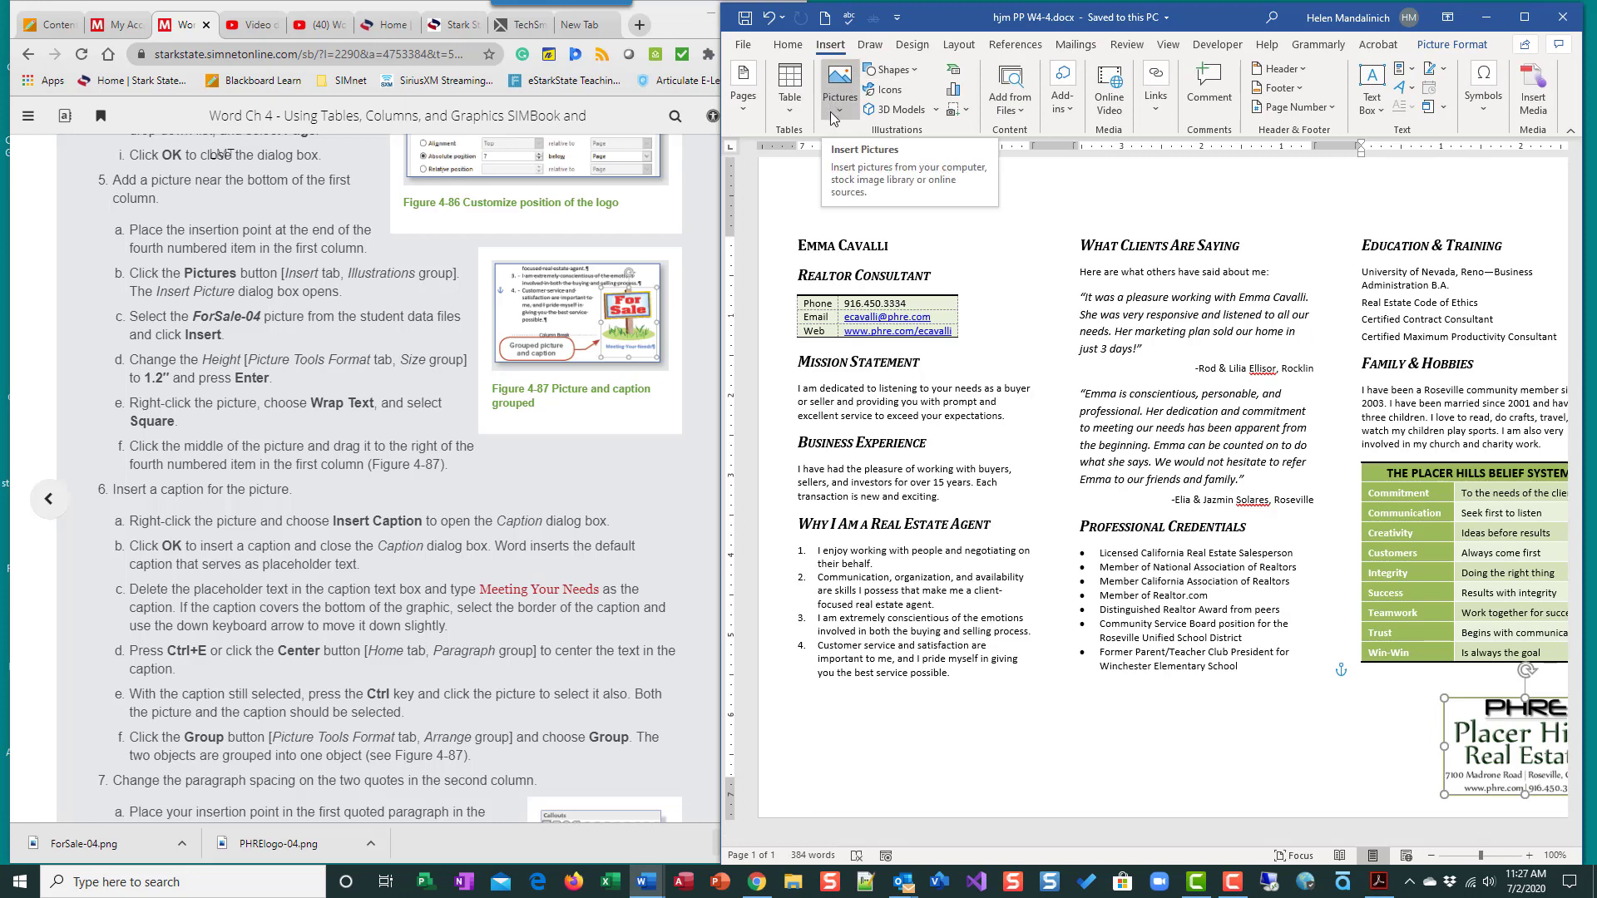
click(880, 158)
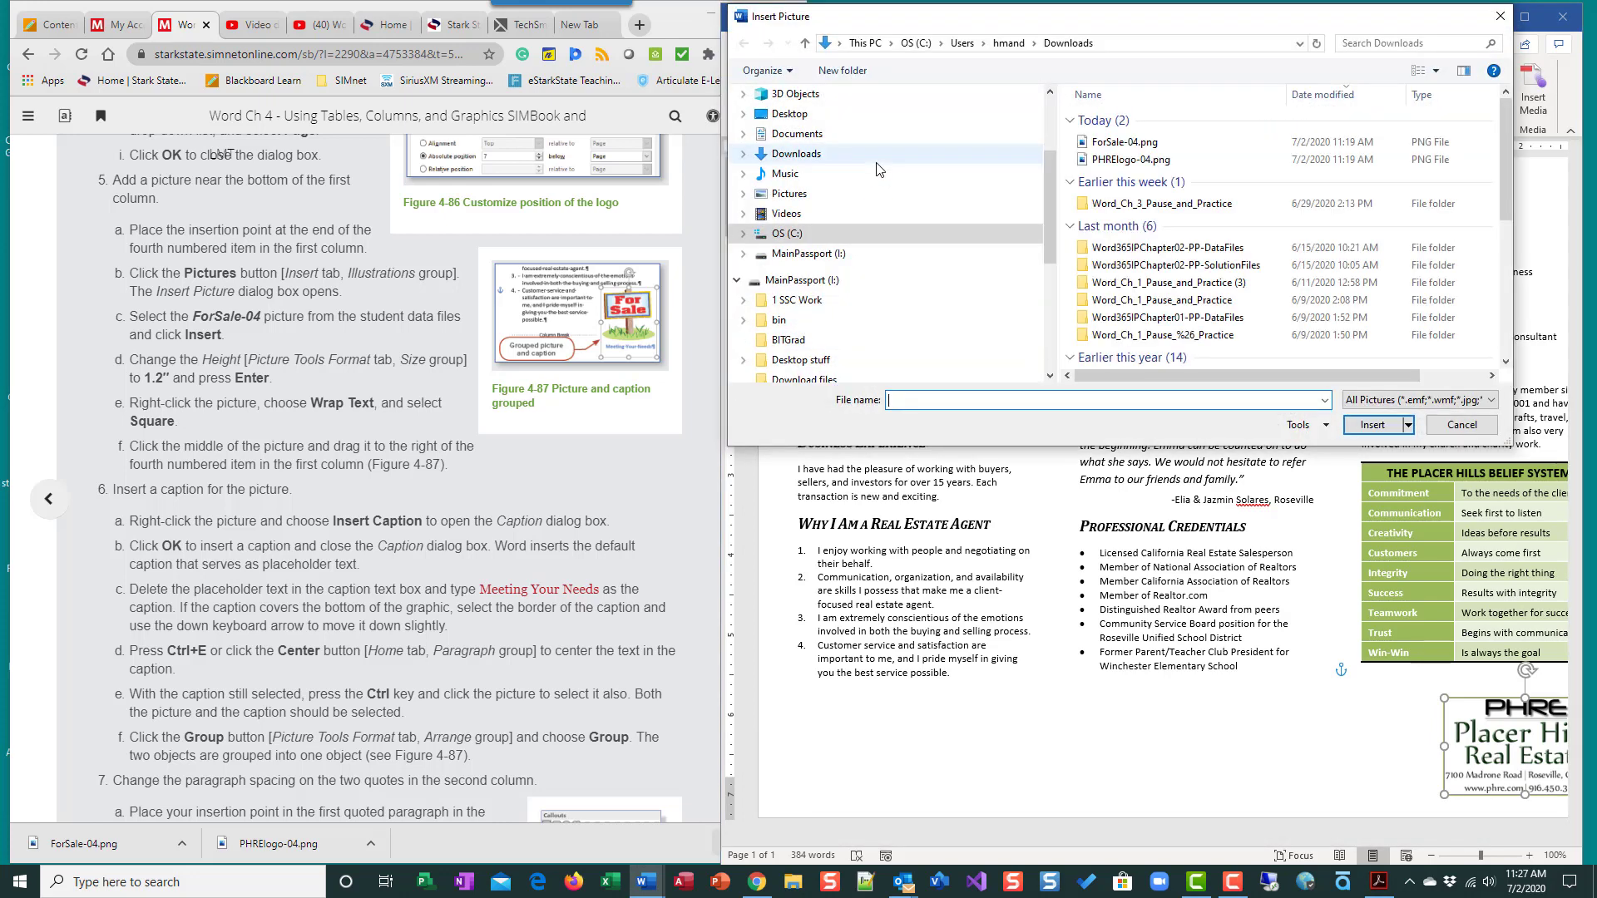
click(1159, 143)
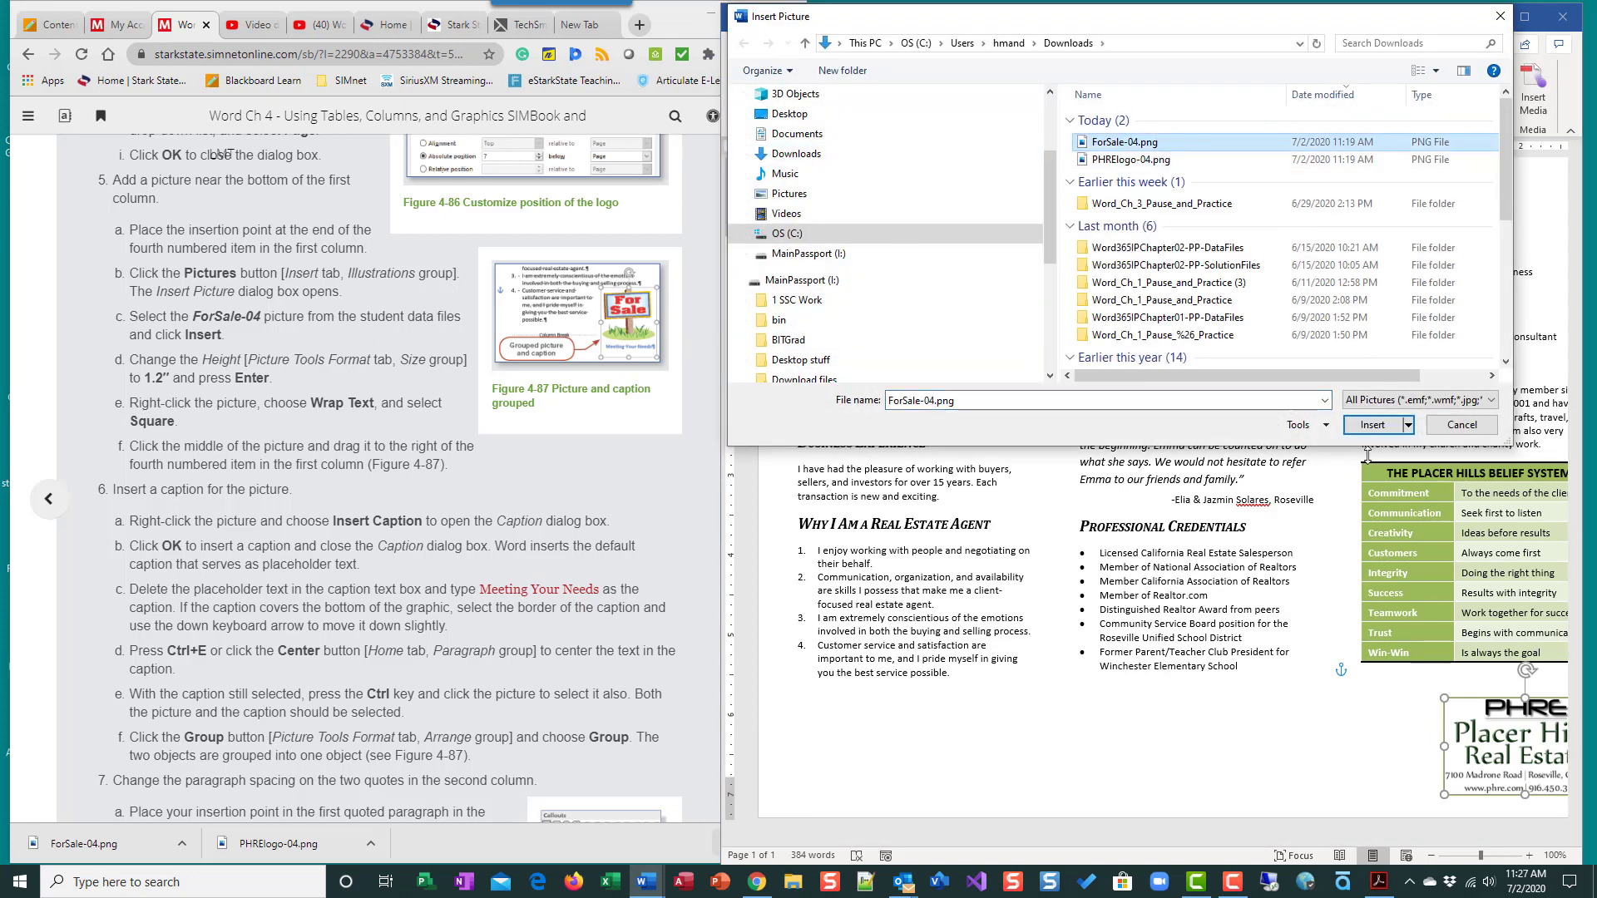
click(1372, 425)
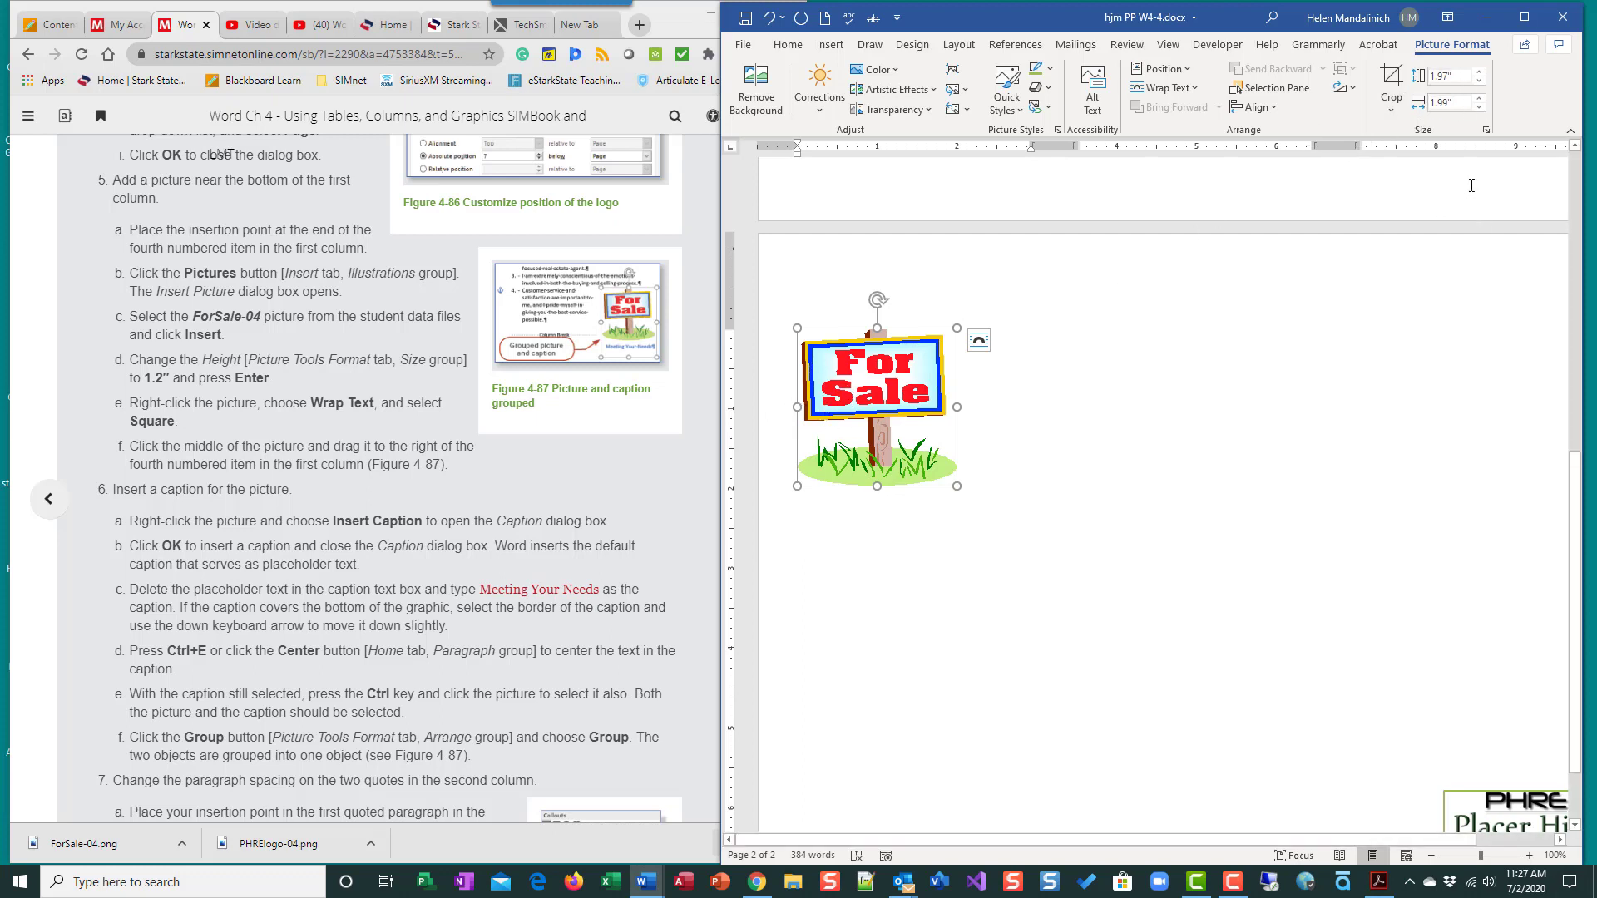
Set the For Sale picture's height to 1.2" and its text wrapping to Square
click(1480, 80)
click(1478, 81)
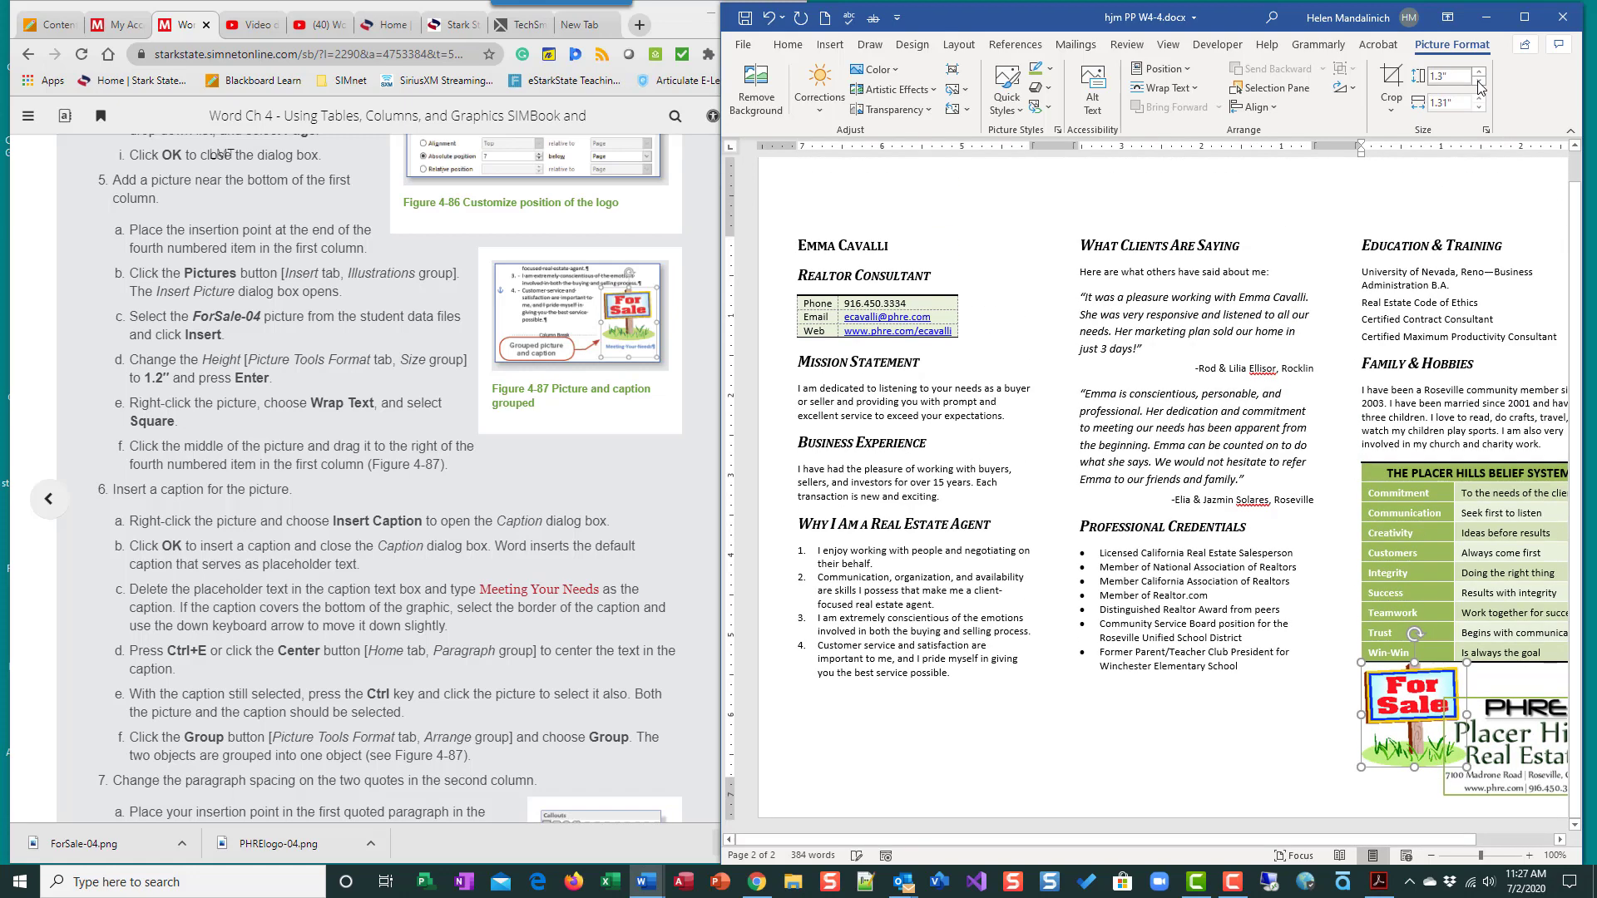
click(1479, 82)
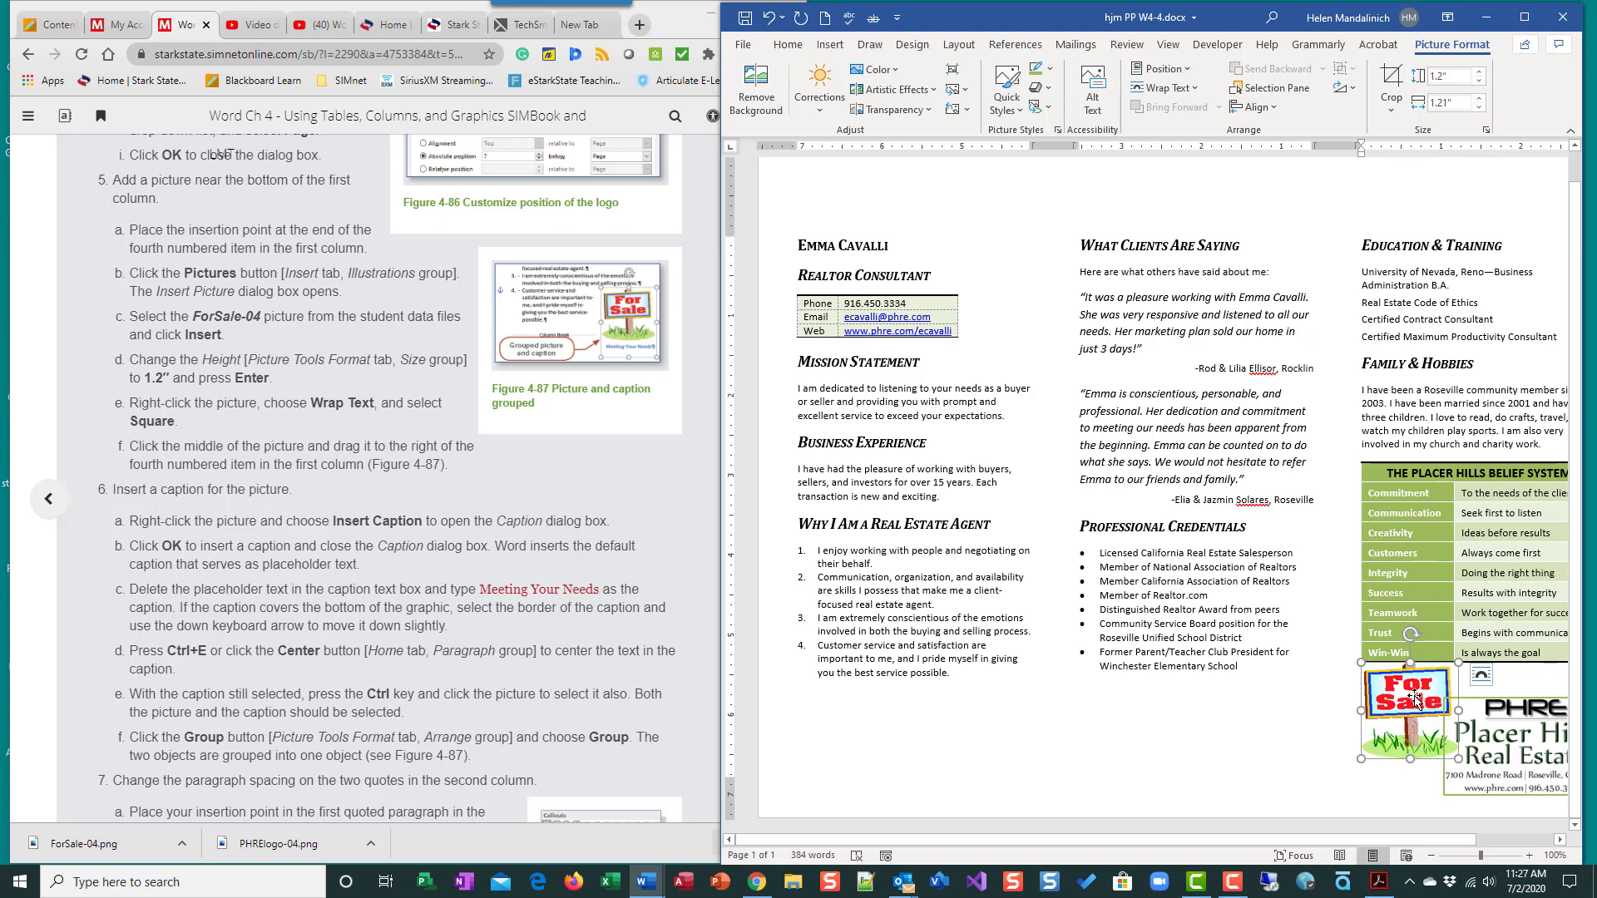
click(1197, 89)
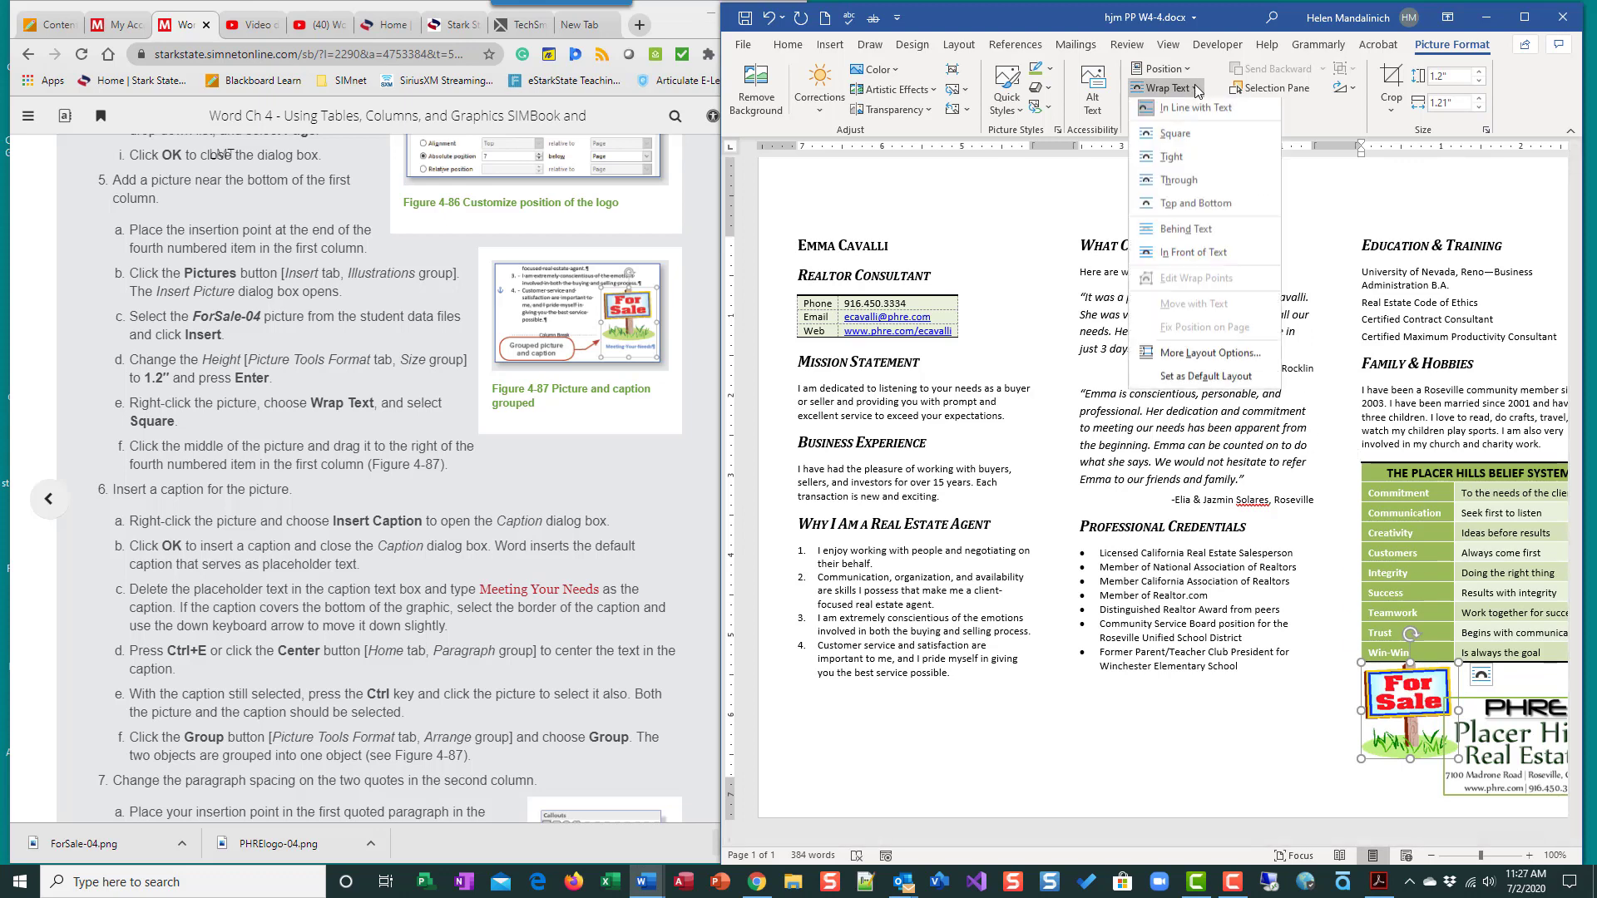
click(1174, 142)
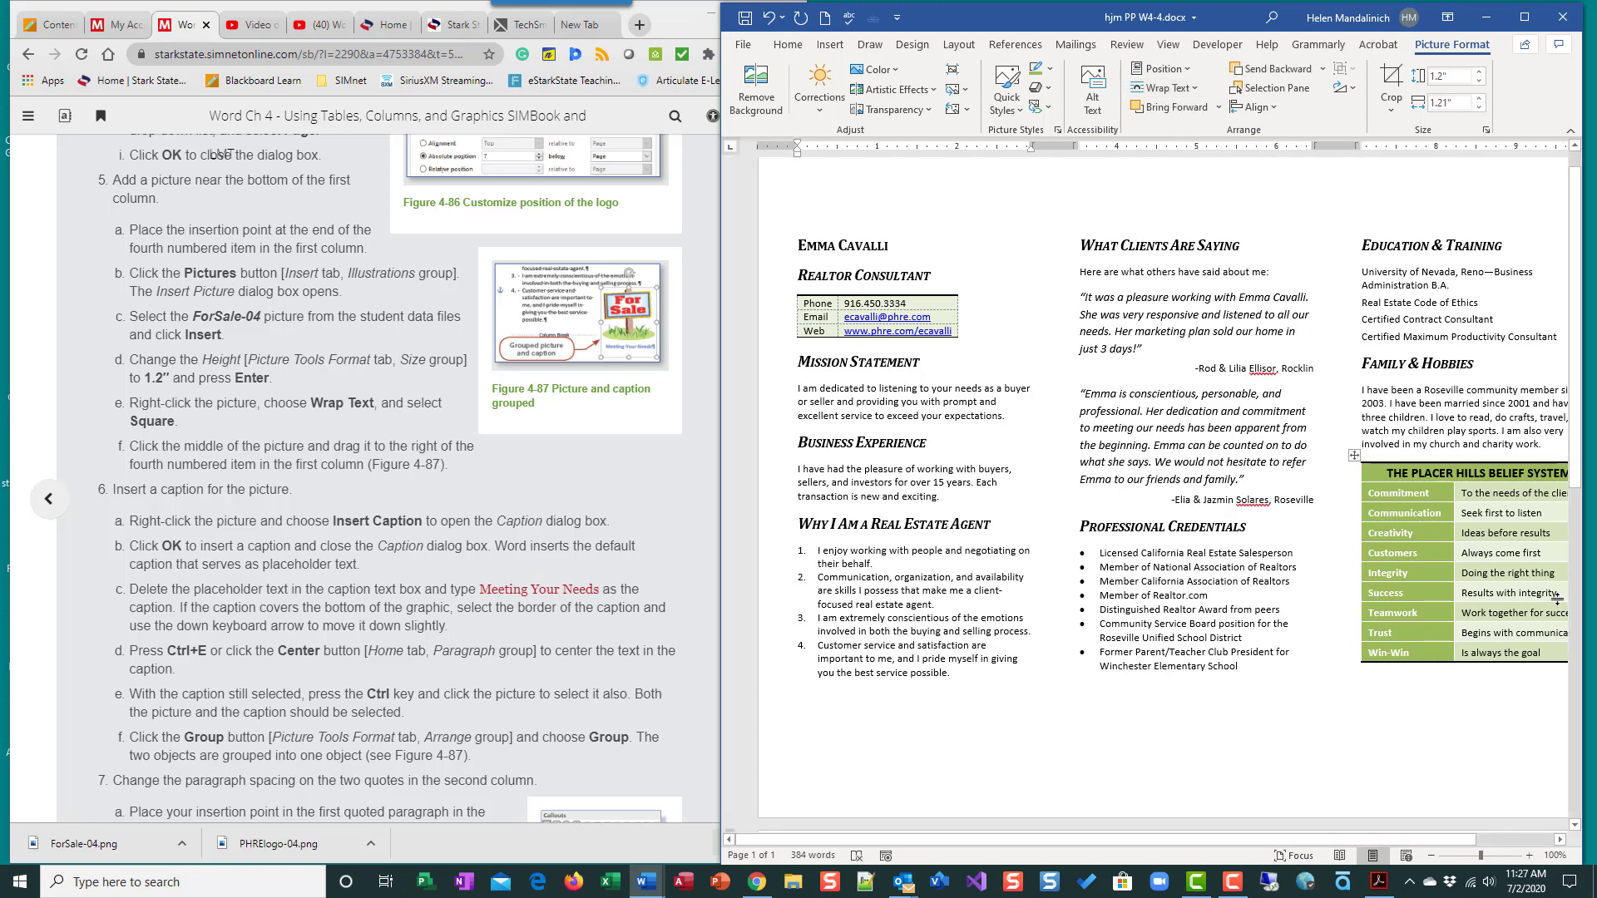
Move the For Sale picture to the right side of the fourth numbered item in the first column
drag(1575, 483, 1575, 814)
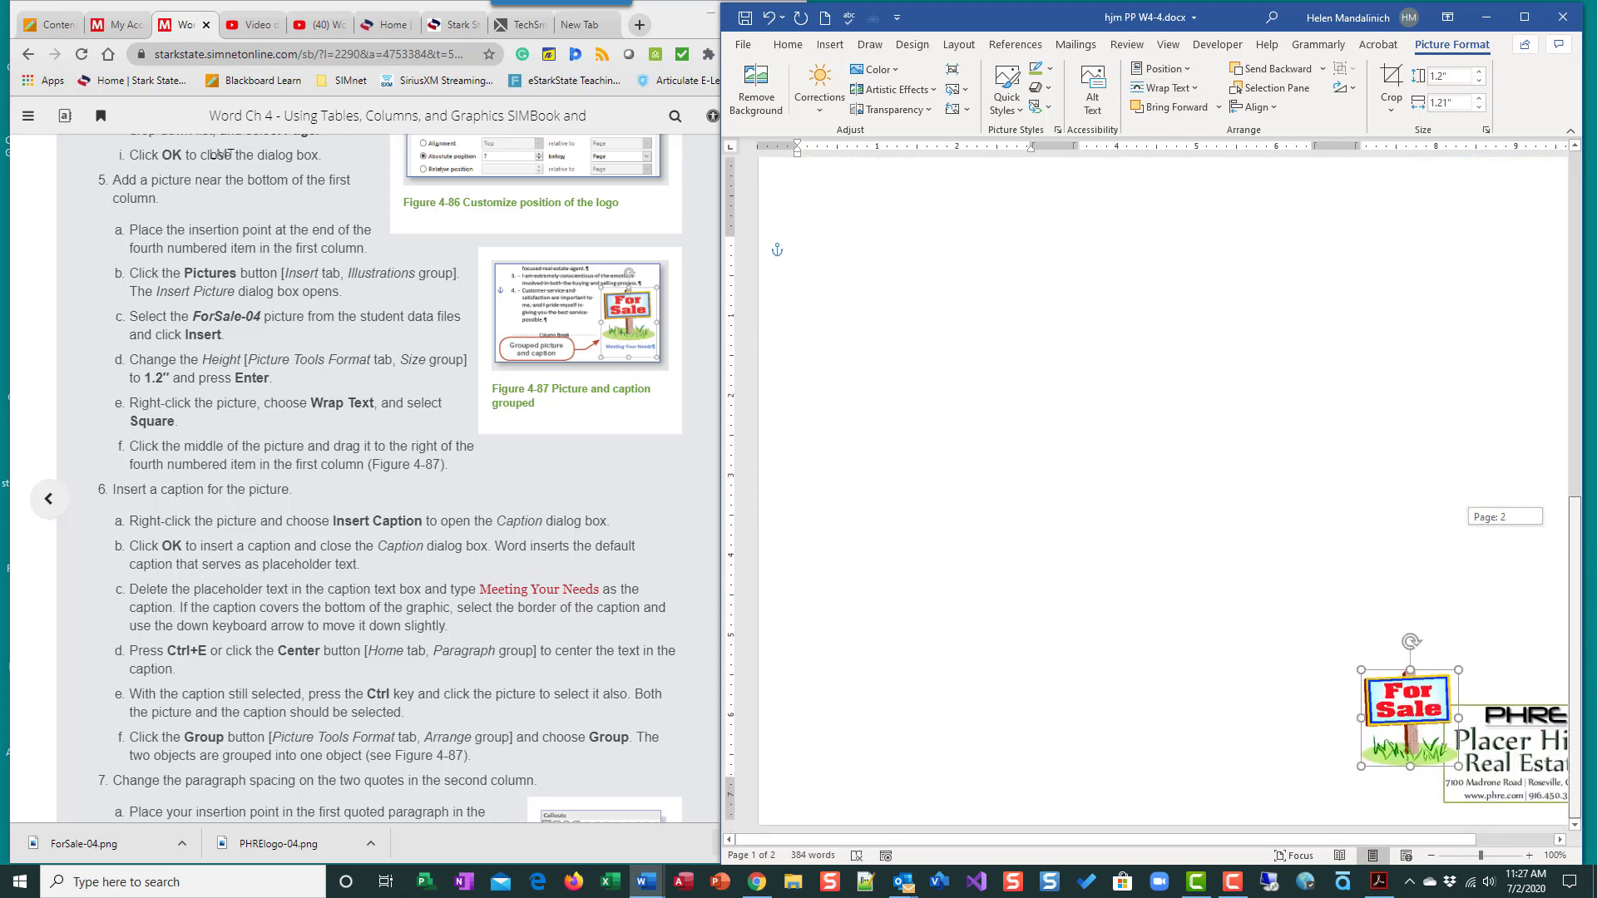
drag(1389, 708, 817, 184)
scroll(854, 610, up, 9)
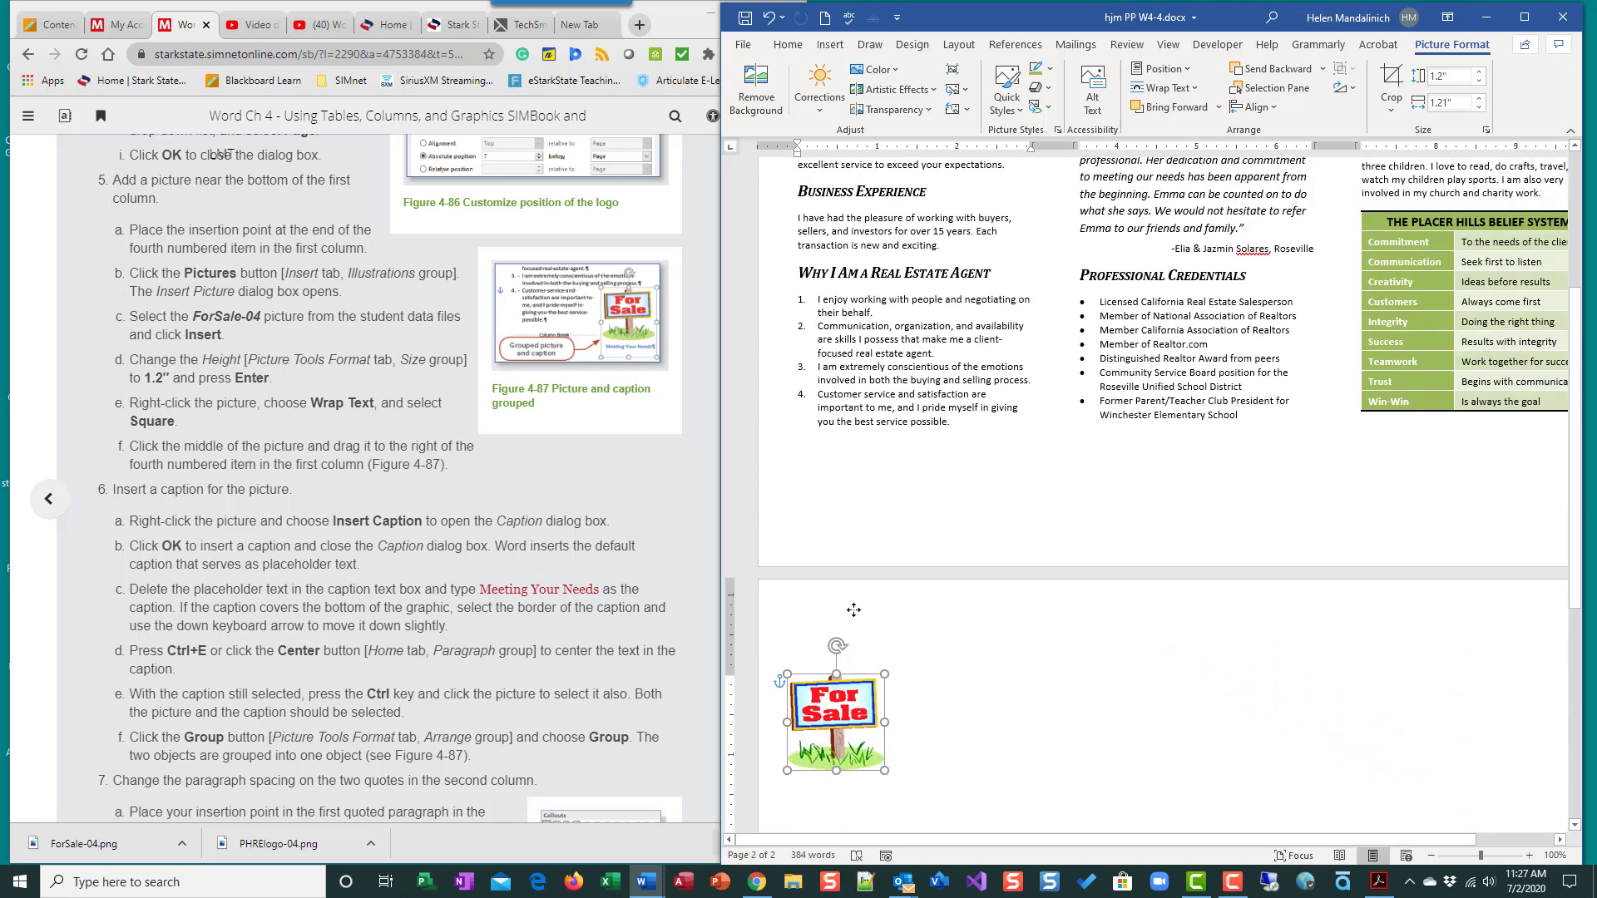
drag(853, 610, 982, 478)
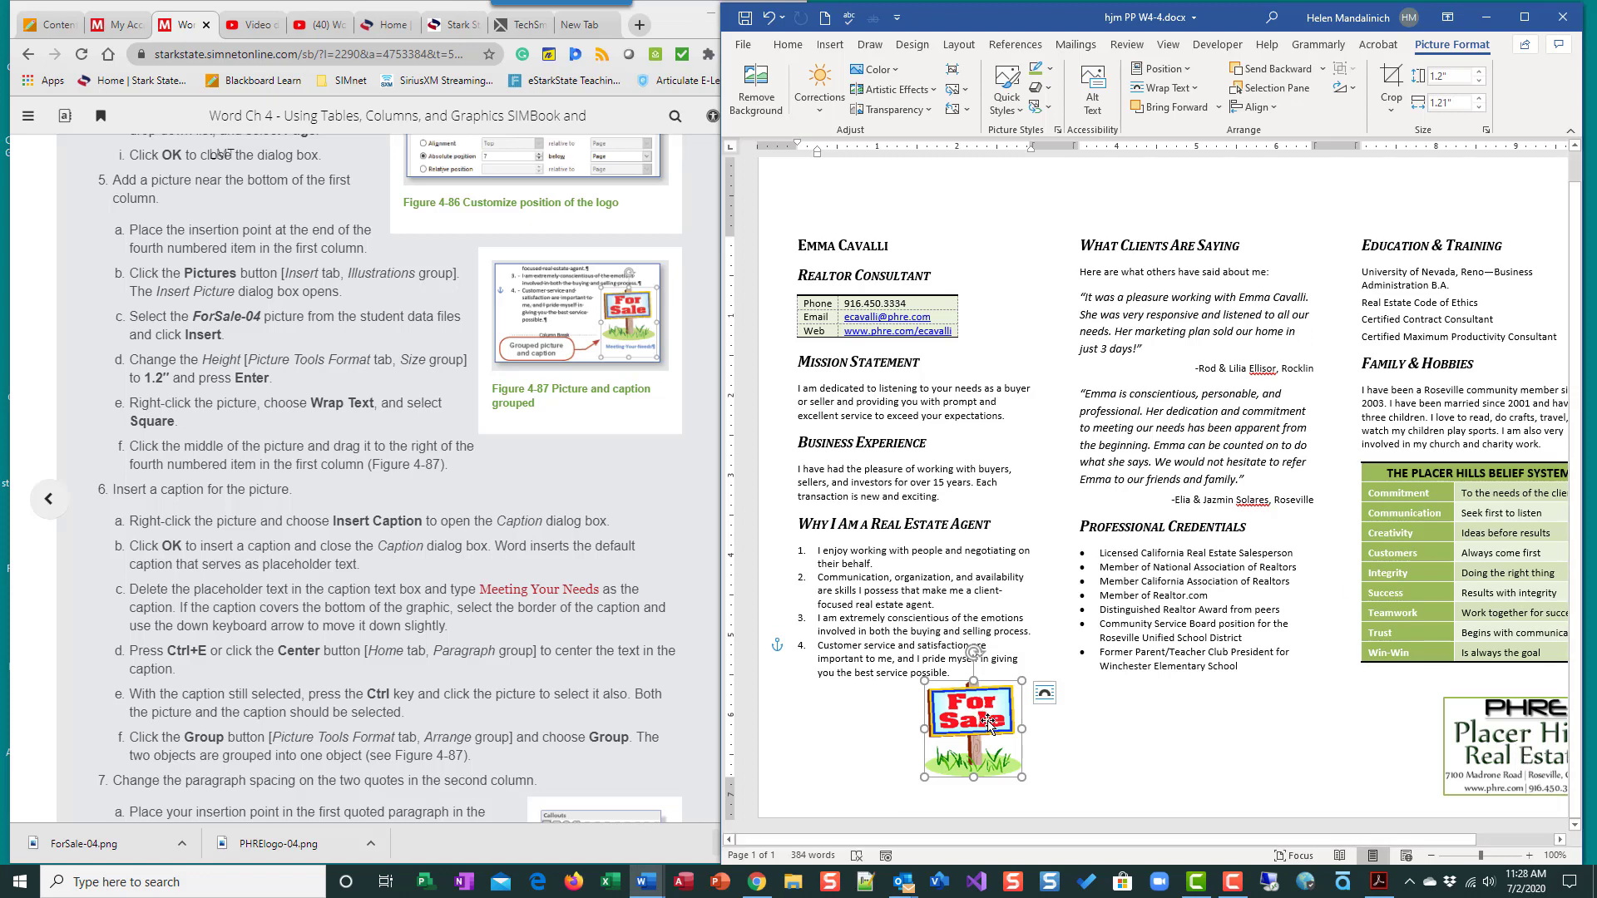
drag(989, 722, 1004, 687)
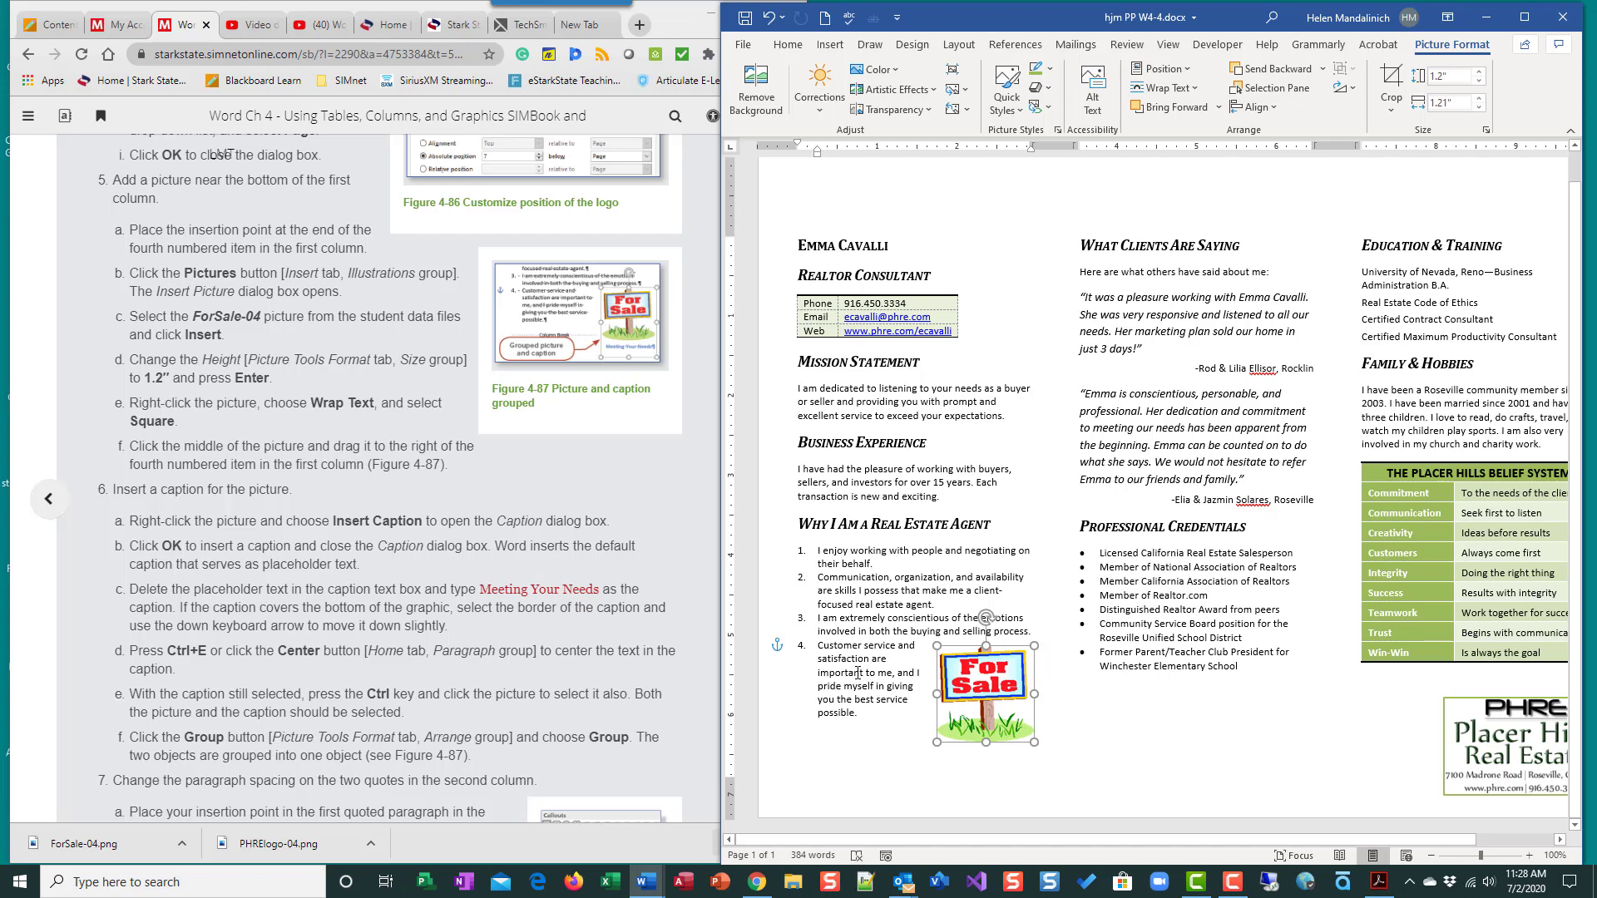
click(888, 680)
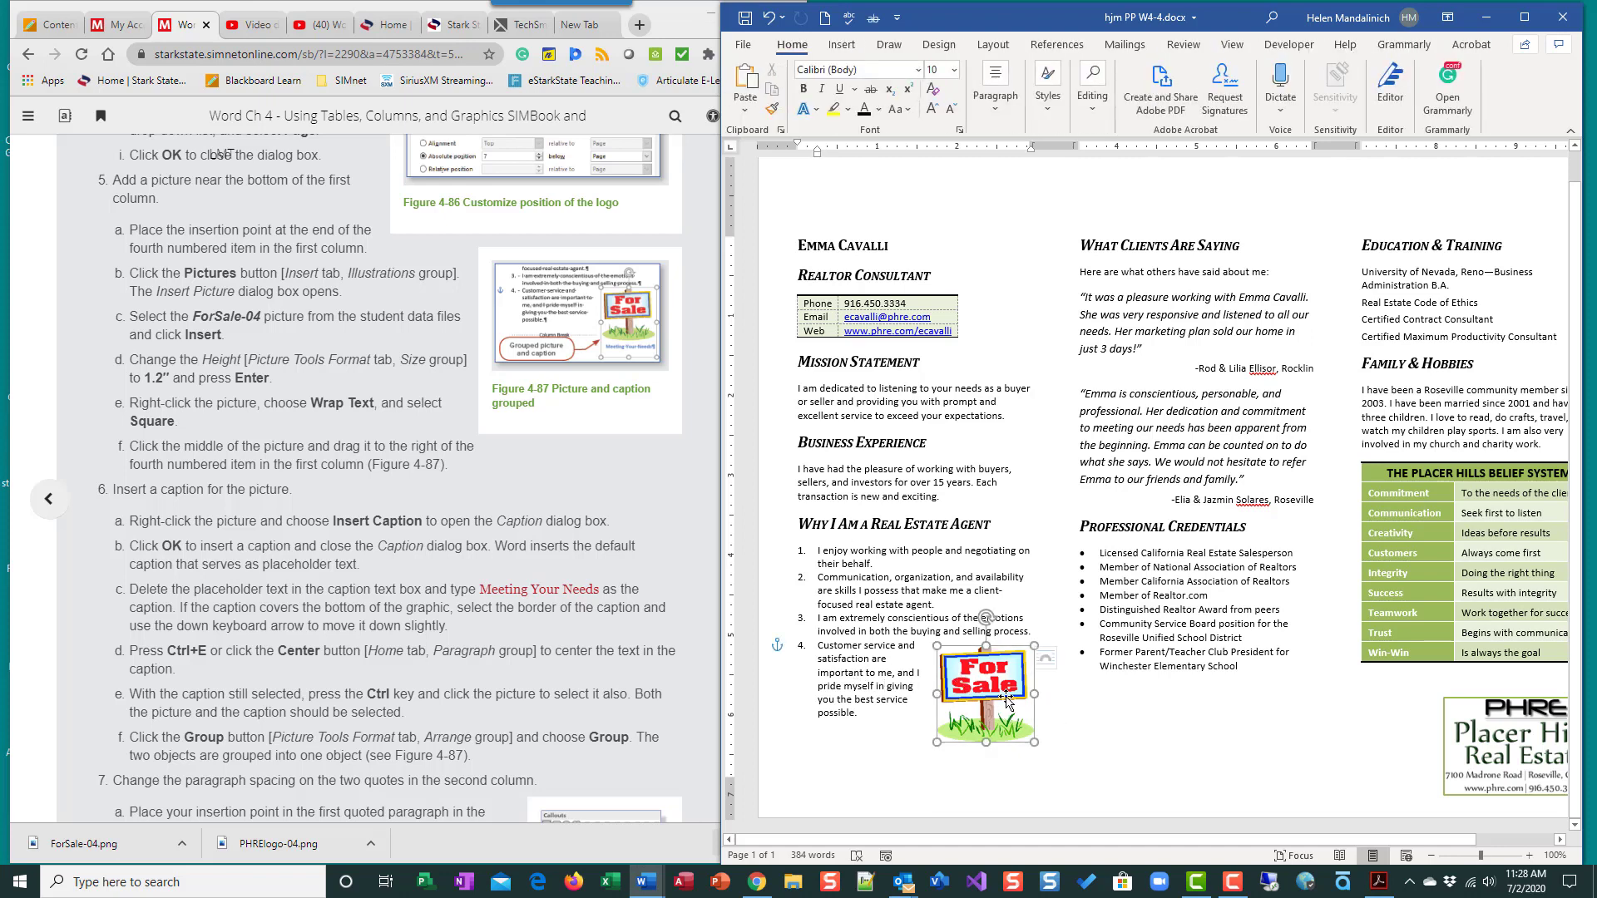
Insert a caption with the default label below the For Sale picture in the first column
scroll(381, 574, down, 4)
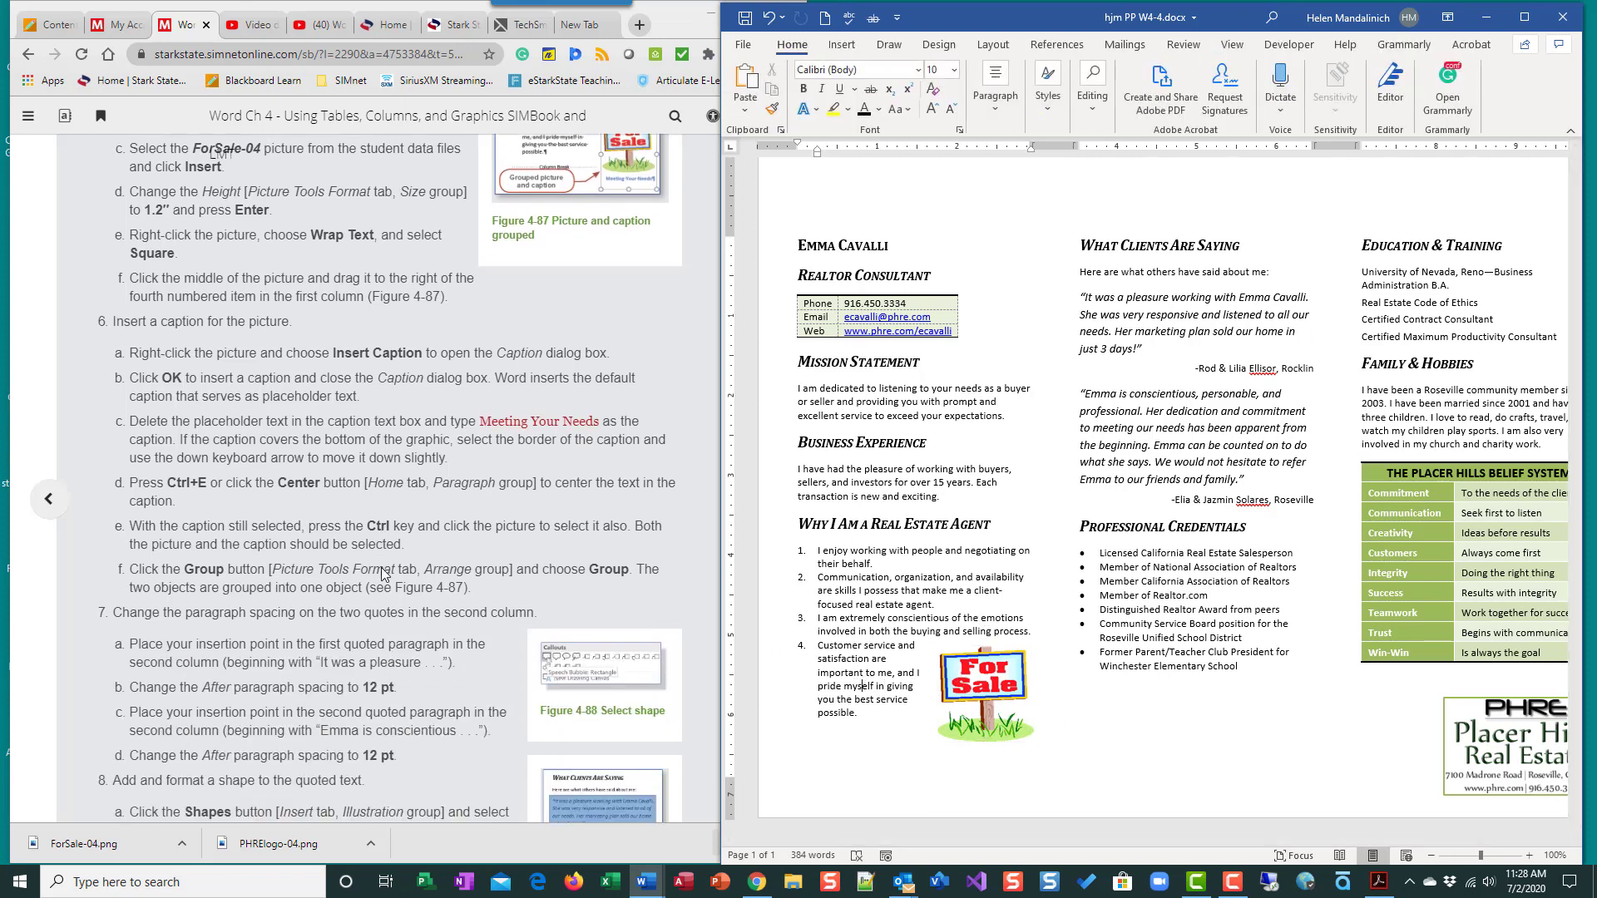
click(985, 682)
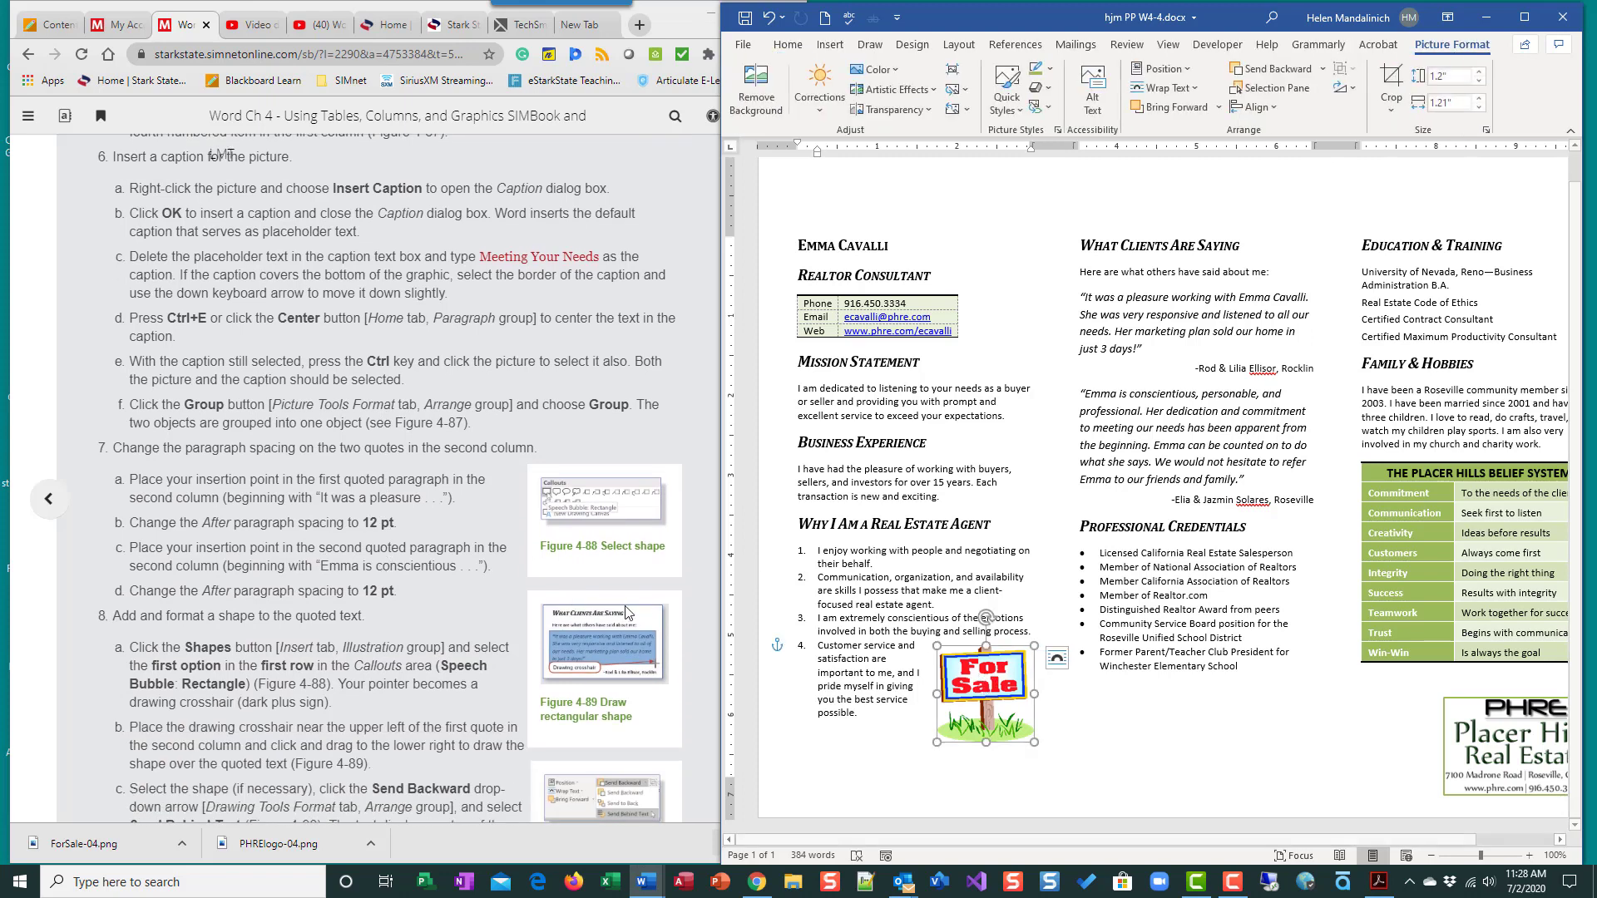
scroll(467, 619, up, 1)
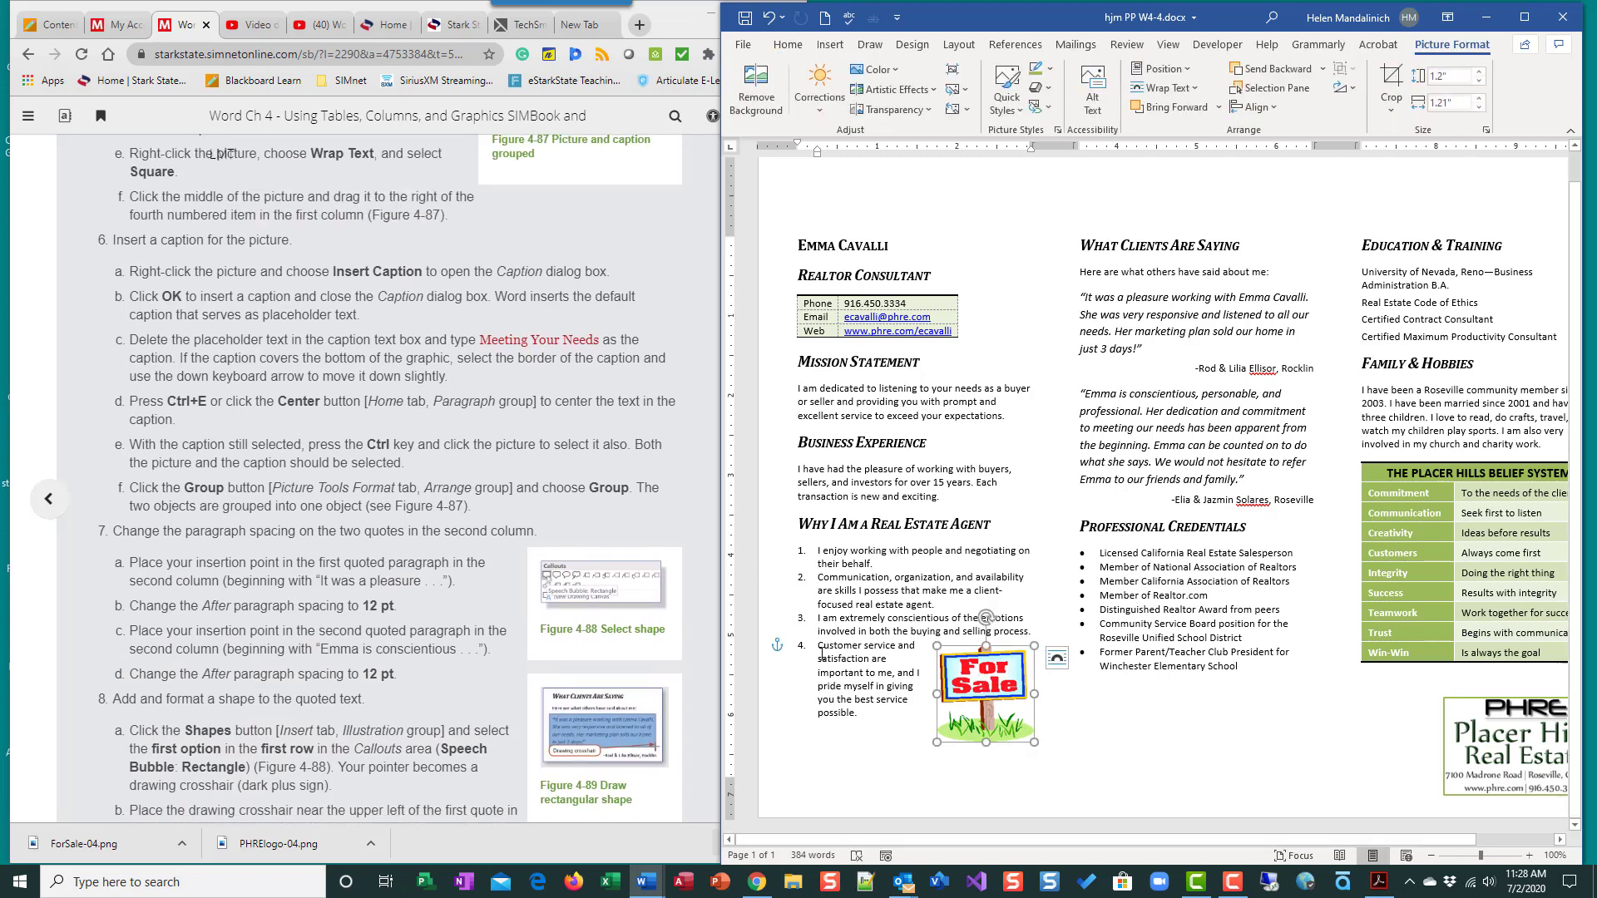
right_click(986, 686)
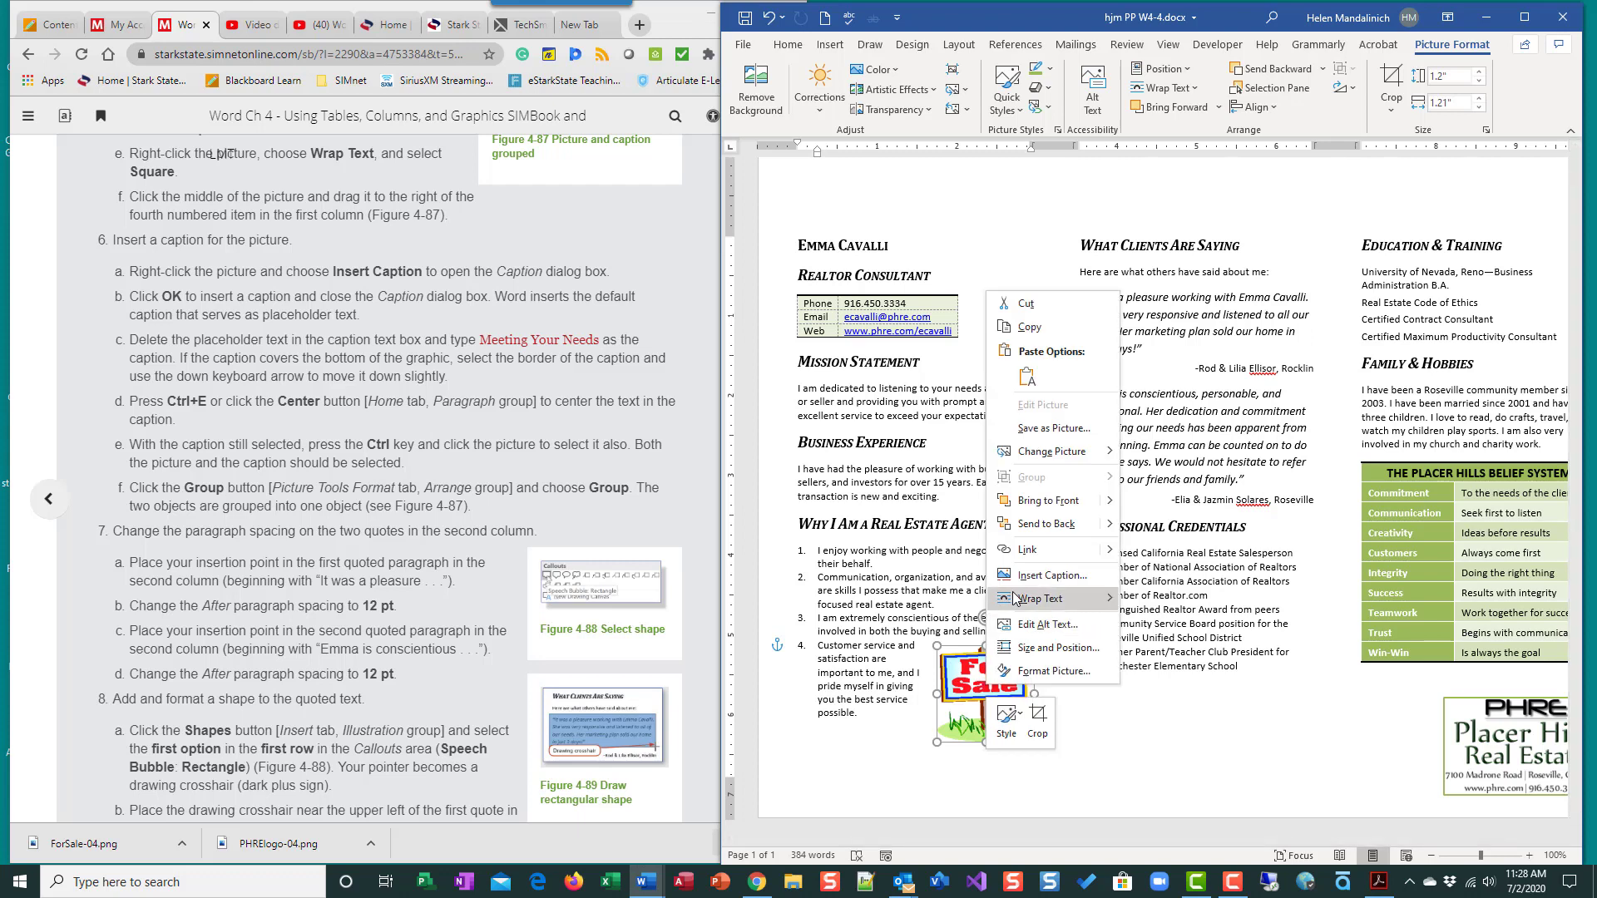
click(1032, 576)
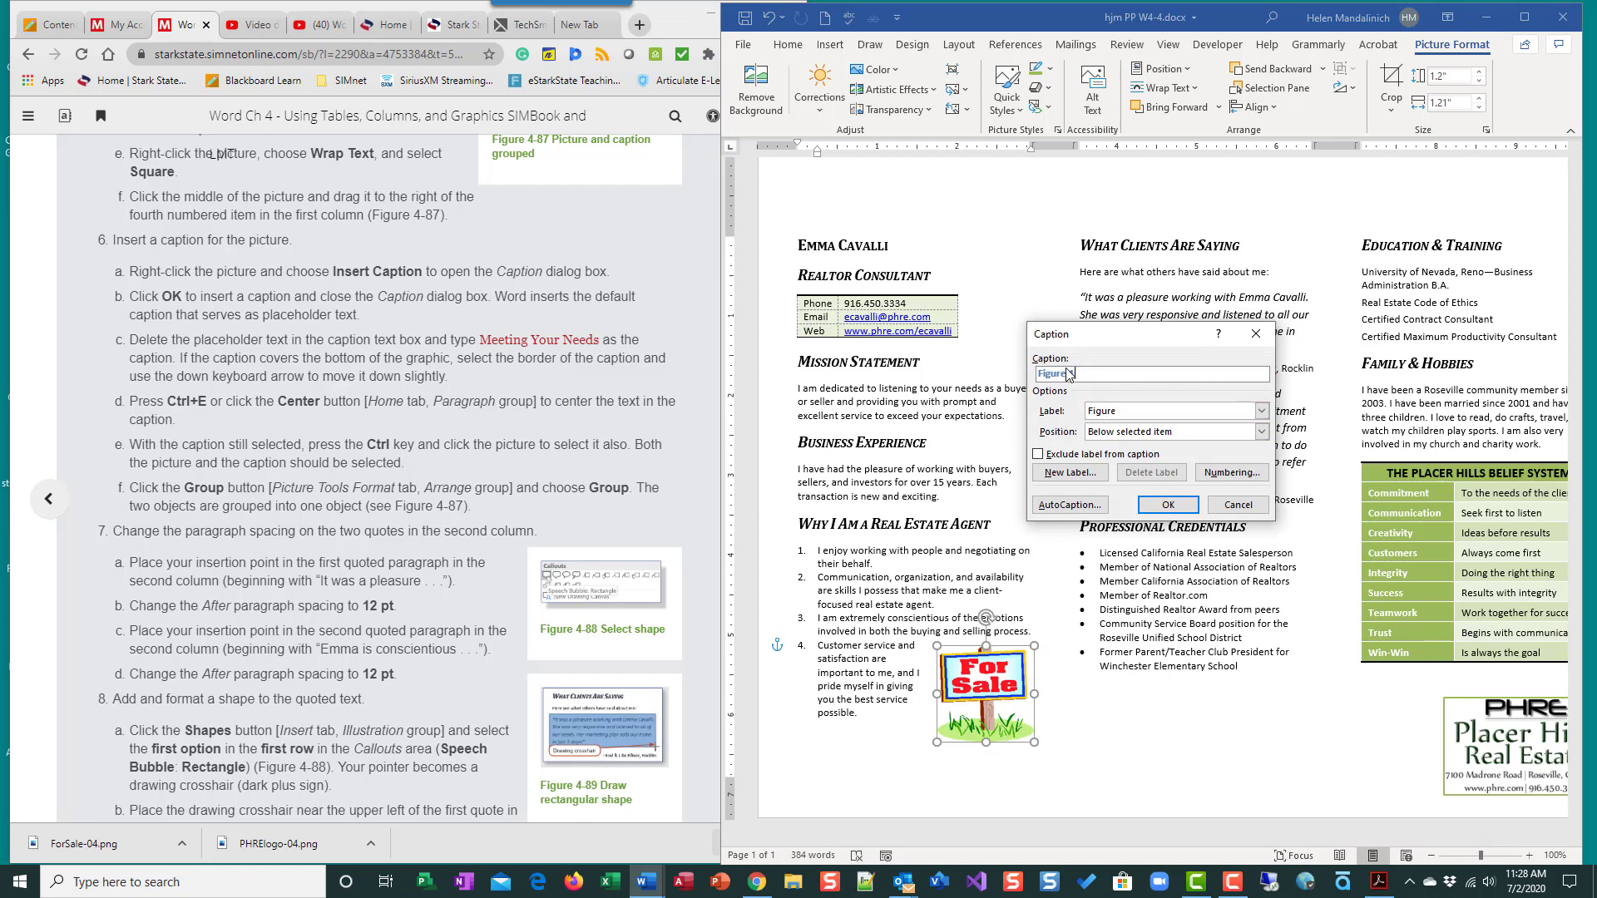
click(1168, 505)
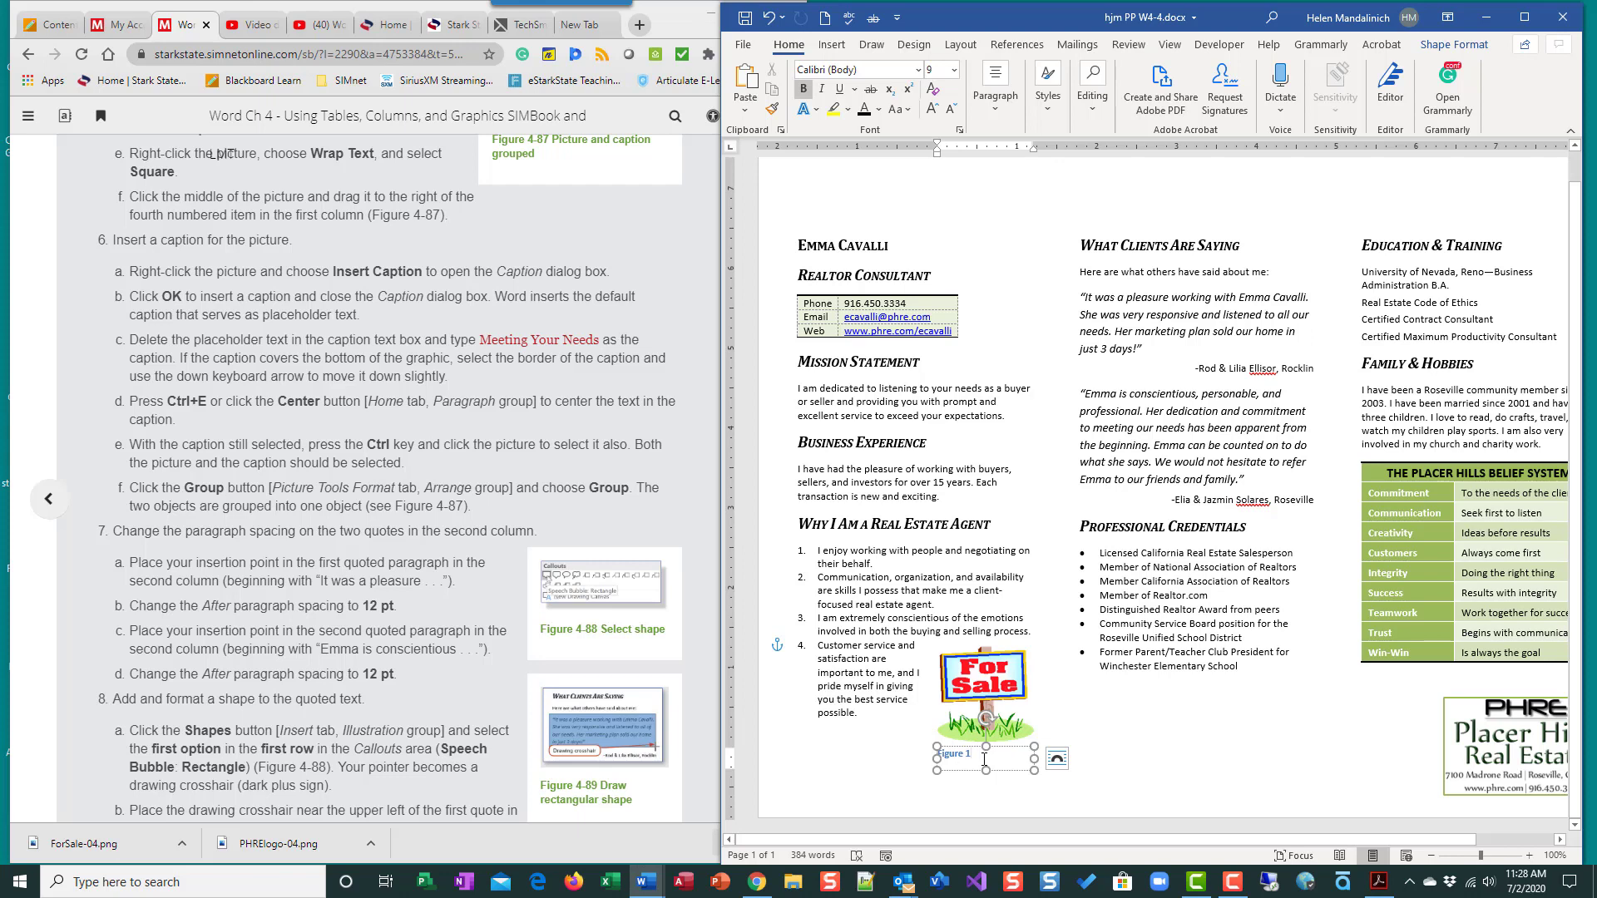
Replace the caption's placeholder text with "Meeting Your Needs" and center it
key(BackSpace)
key(BackSpace)
key(BackSpace)
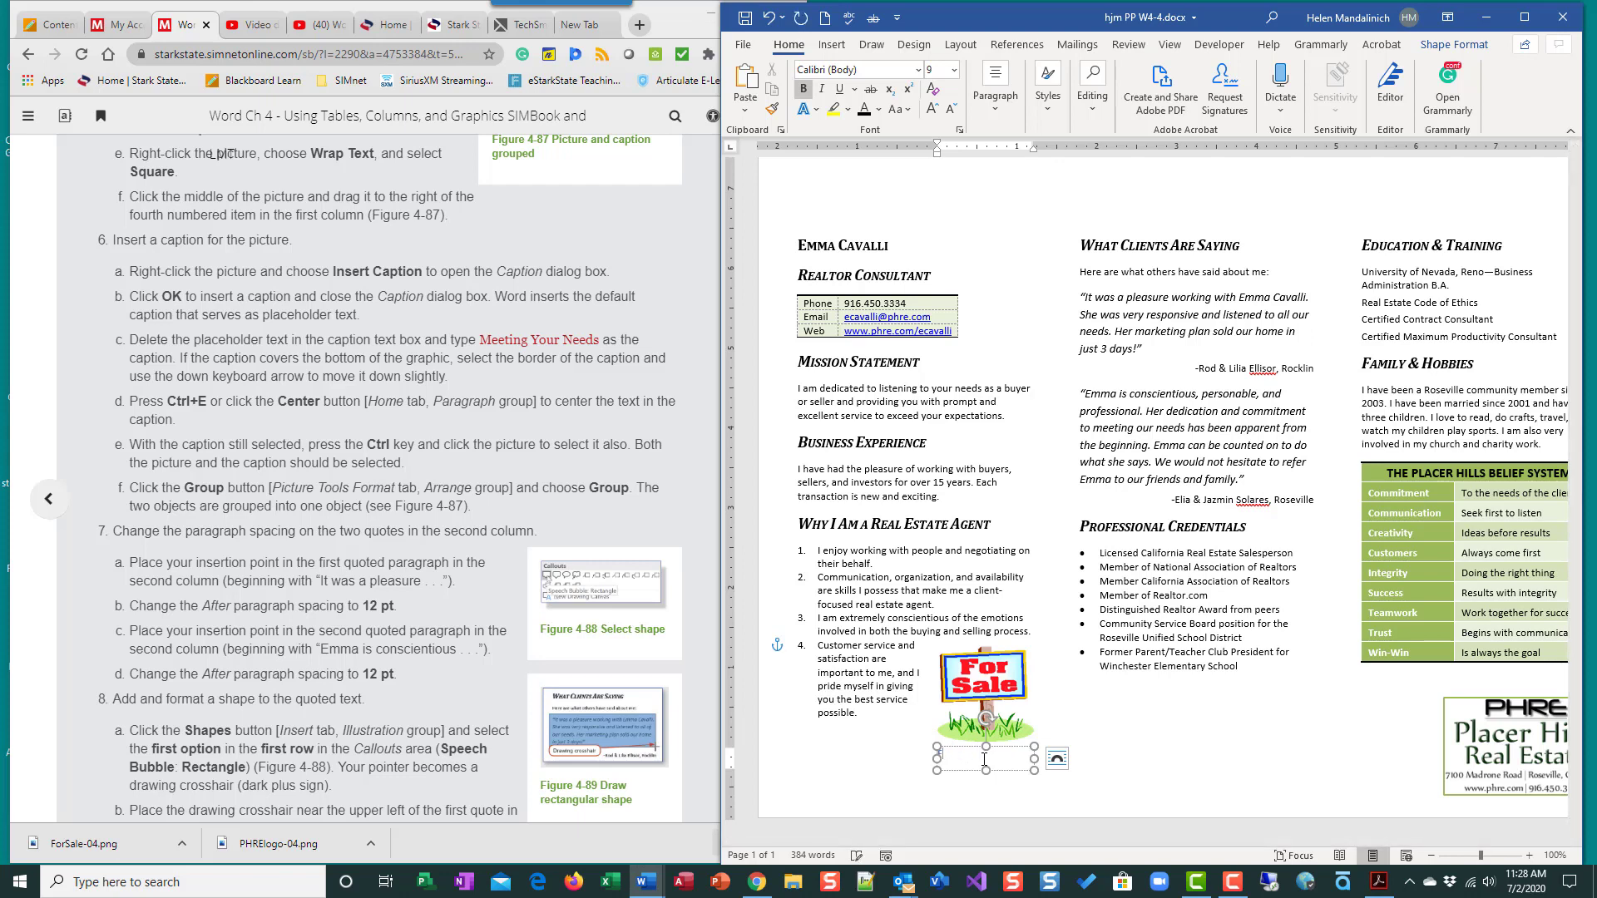
text(Meeting Your Needs)
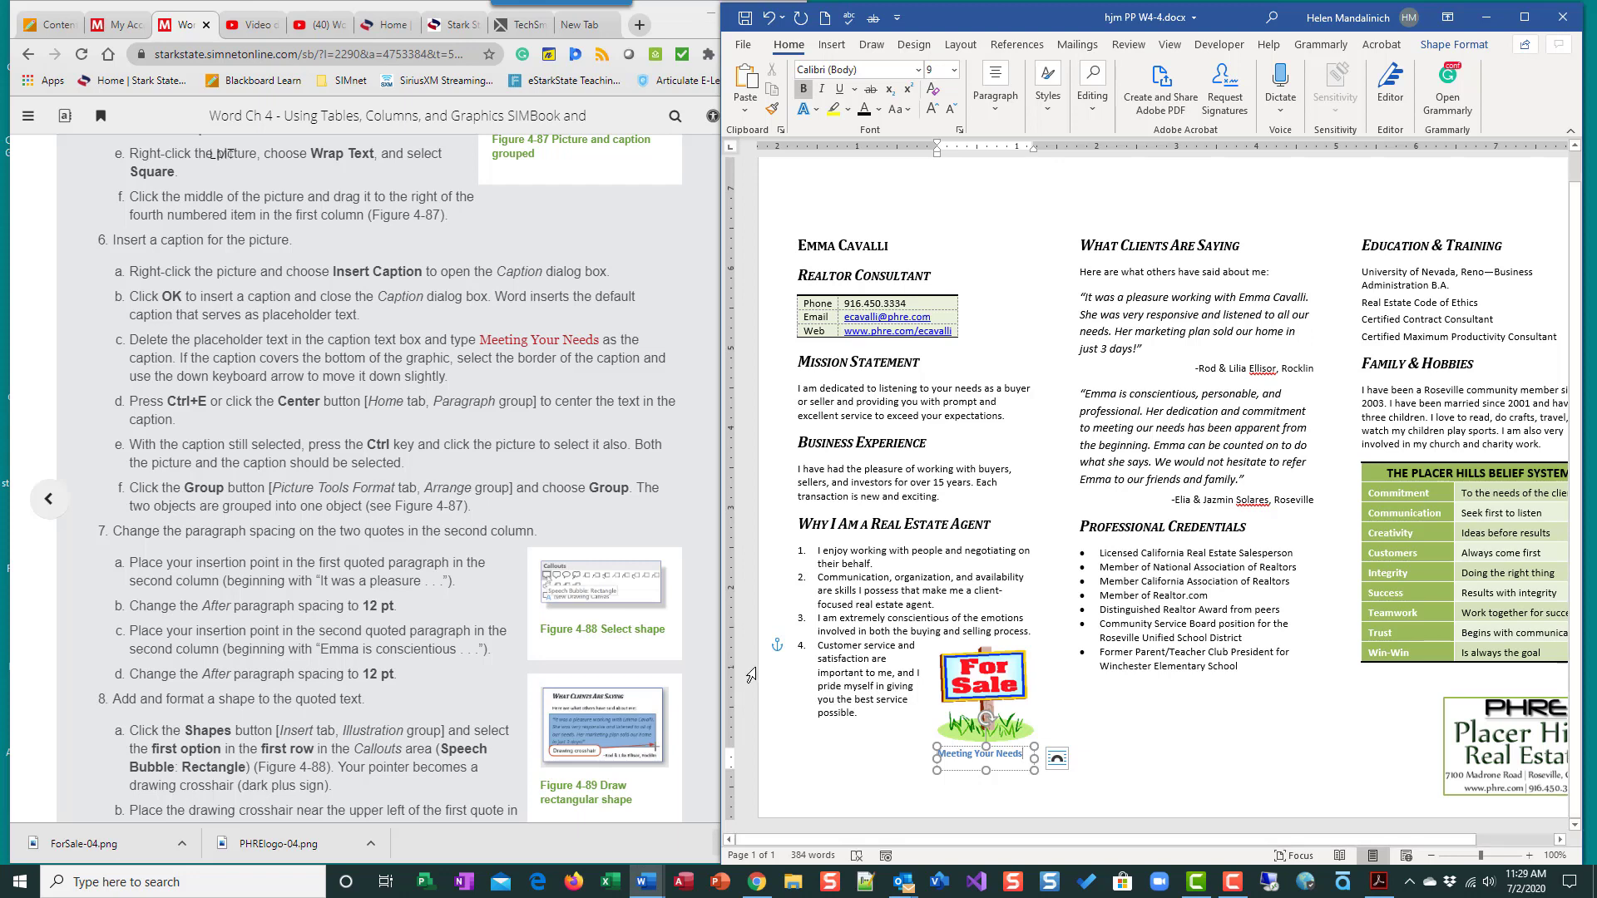
key(ctrl+e)
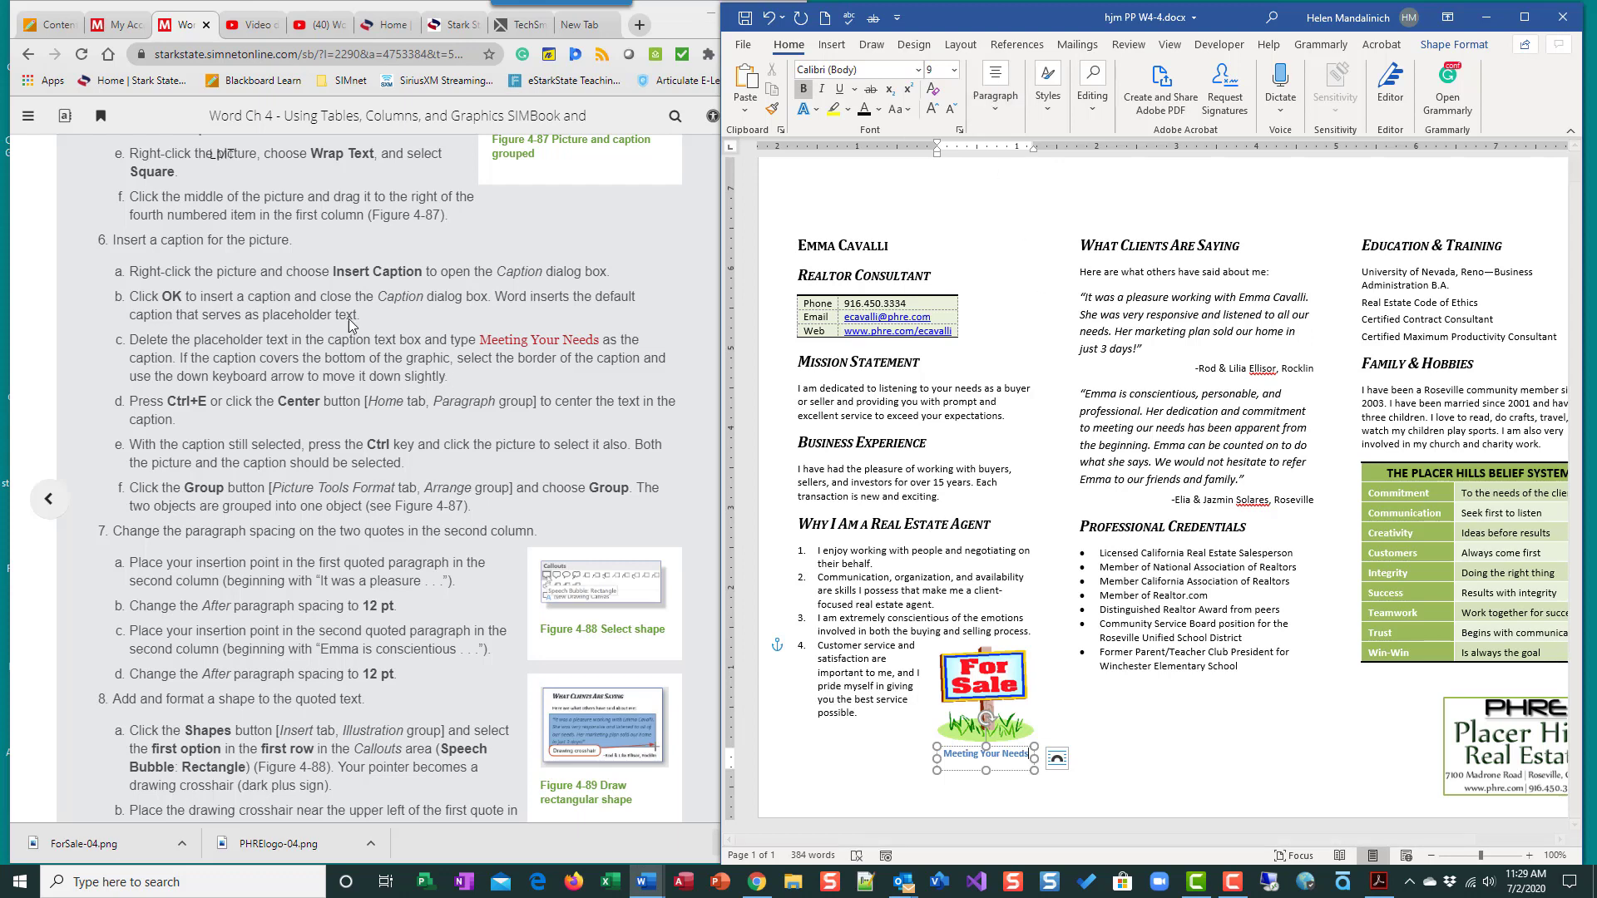
Group the For Sale picture and its caption into one object
scroll(263, 315, down, 2)
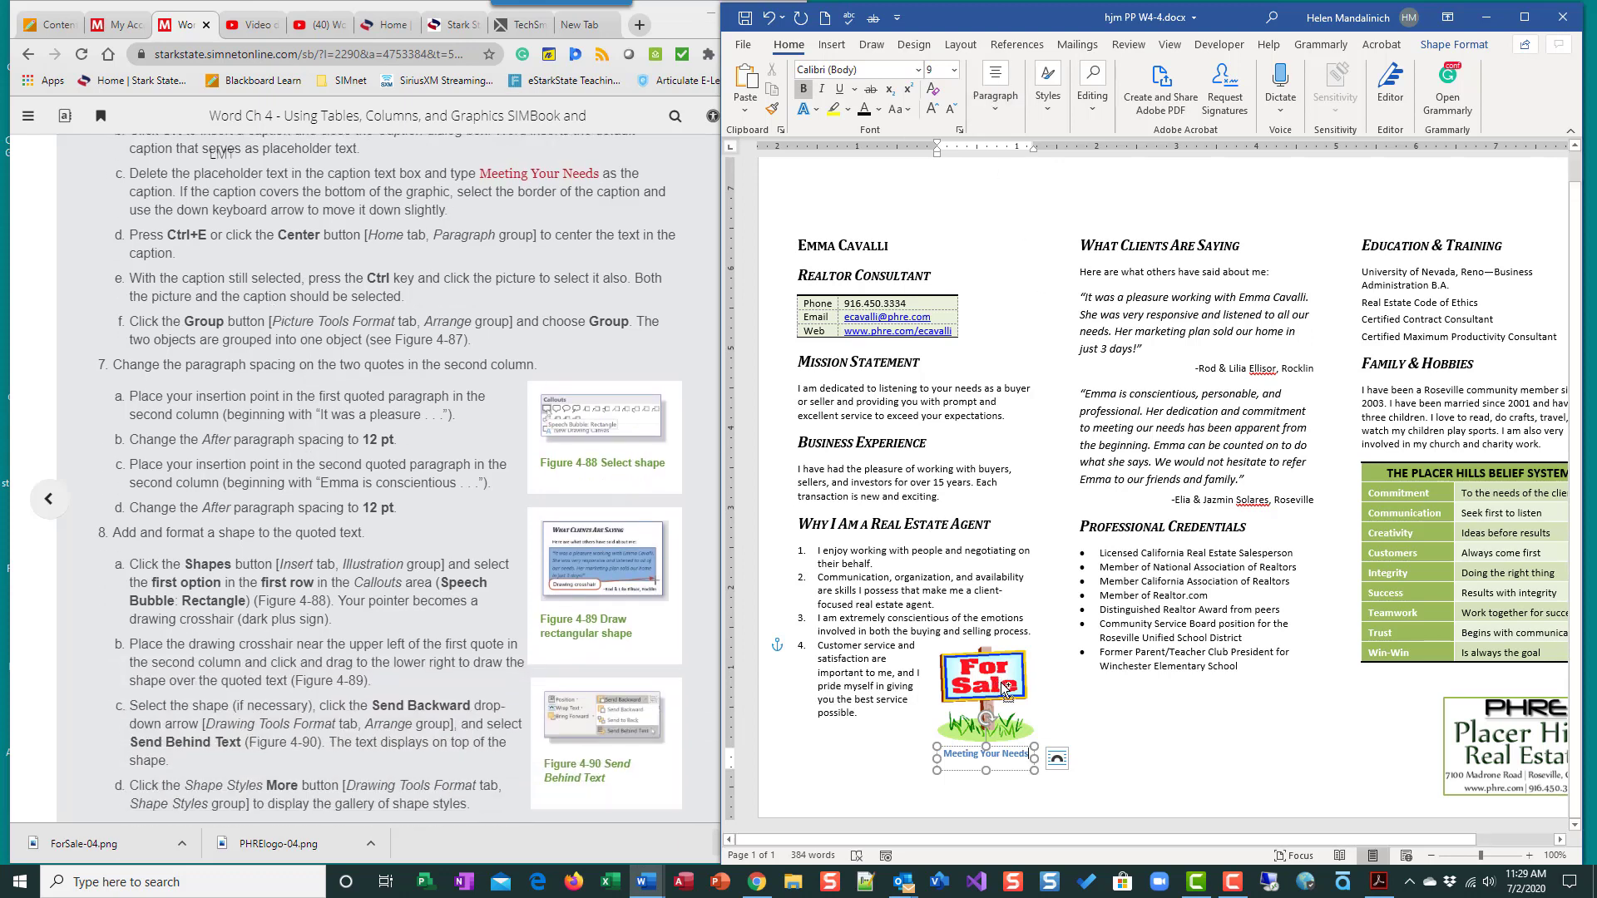
ctrl+click(978, 672)
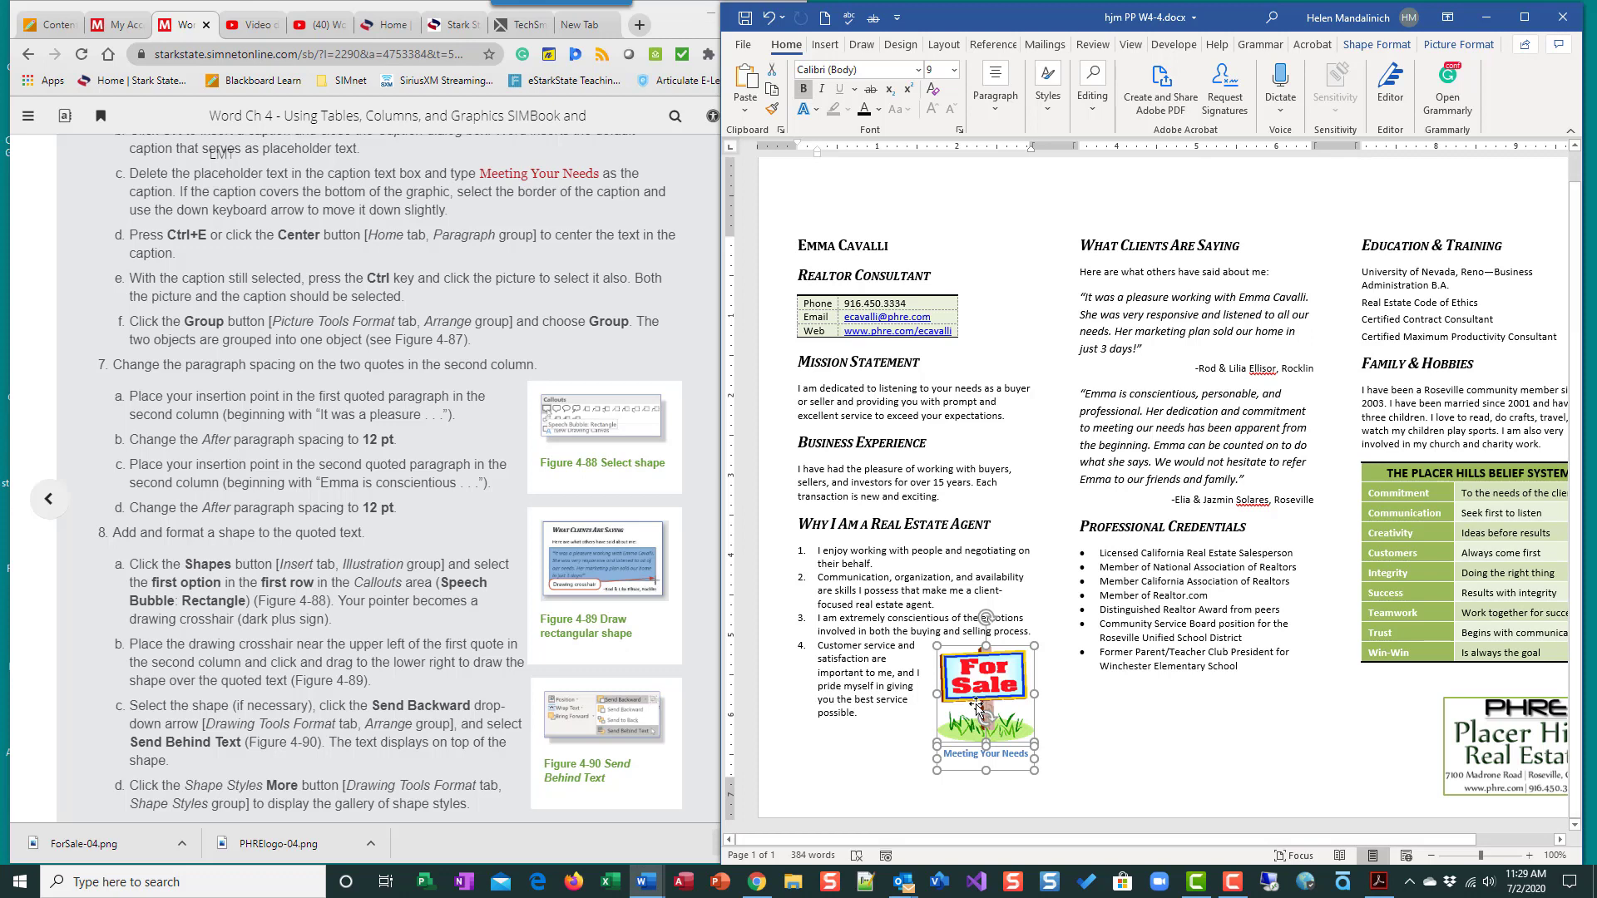
click(1459, 44)
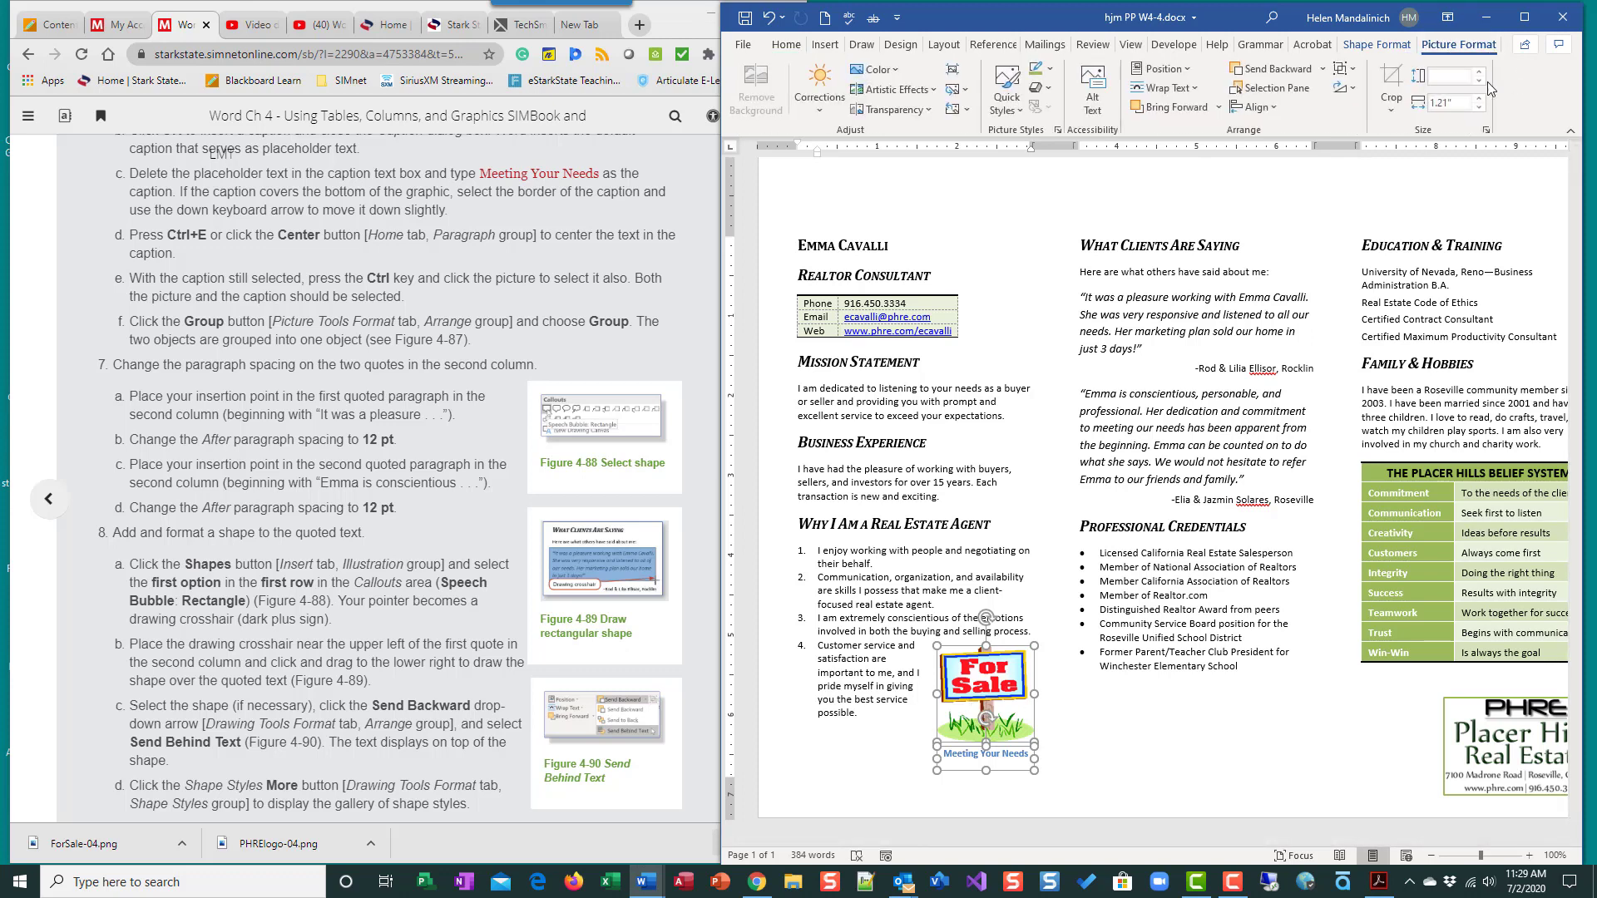
click(1351, 73)
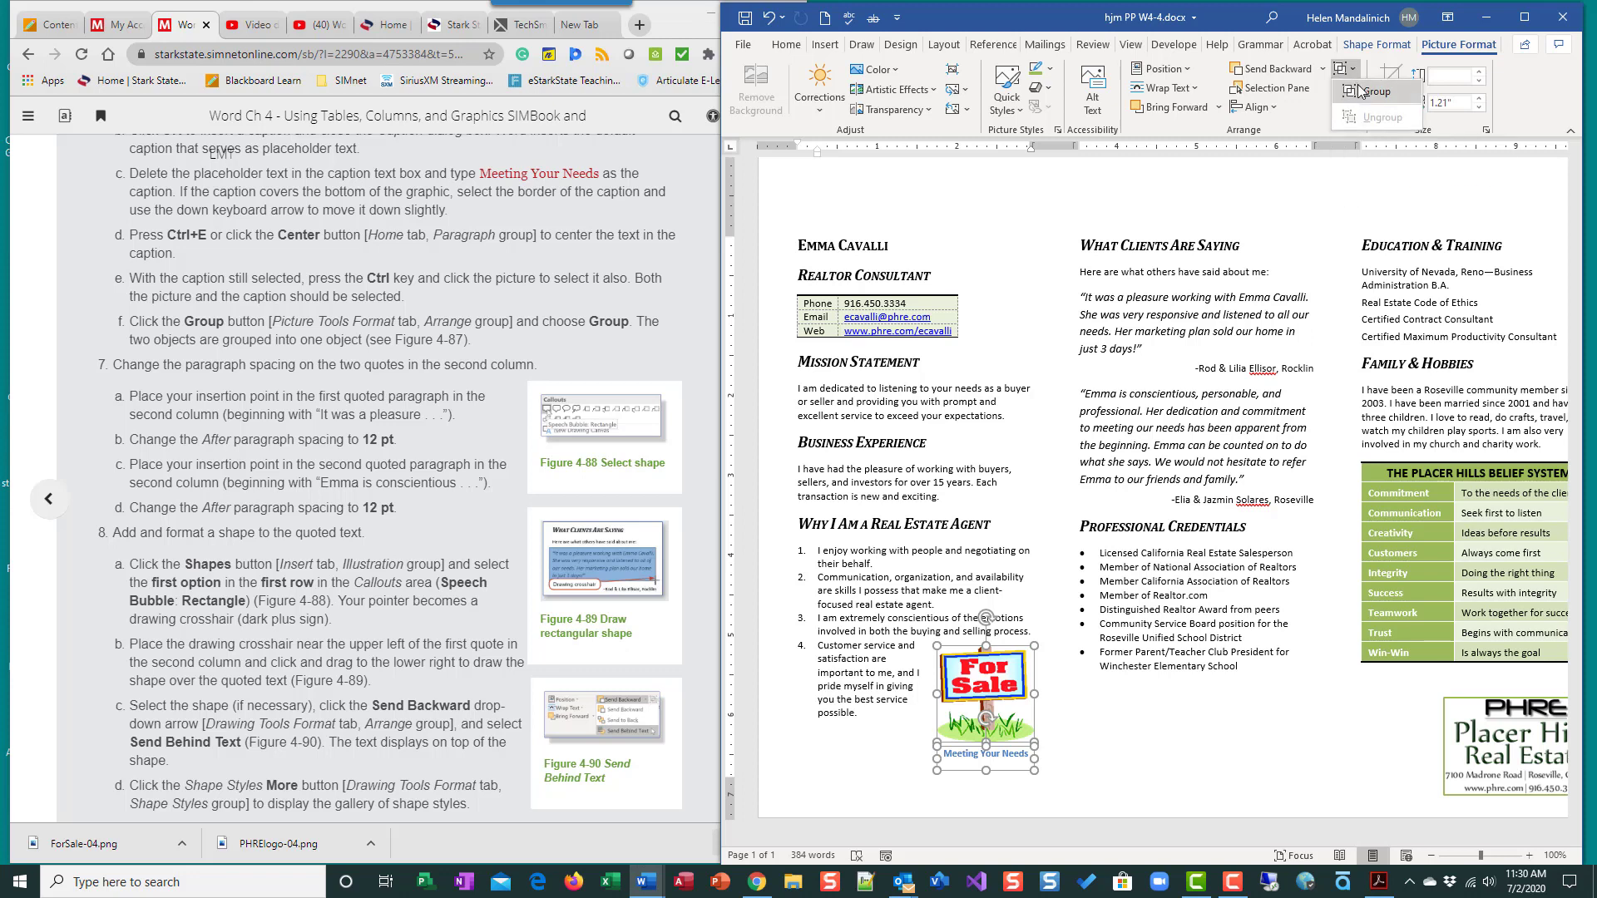
click(1359, 90)
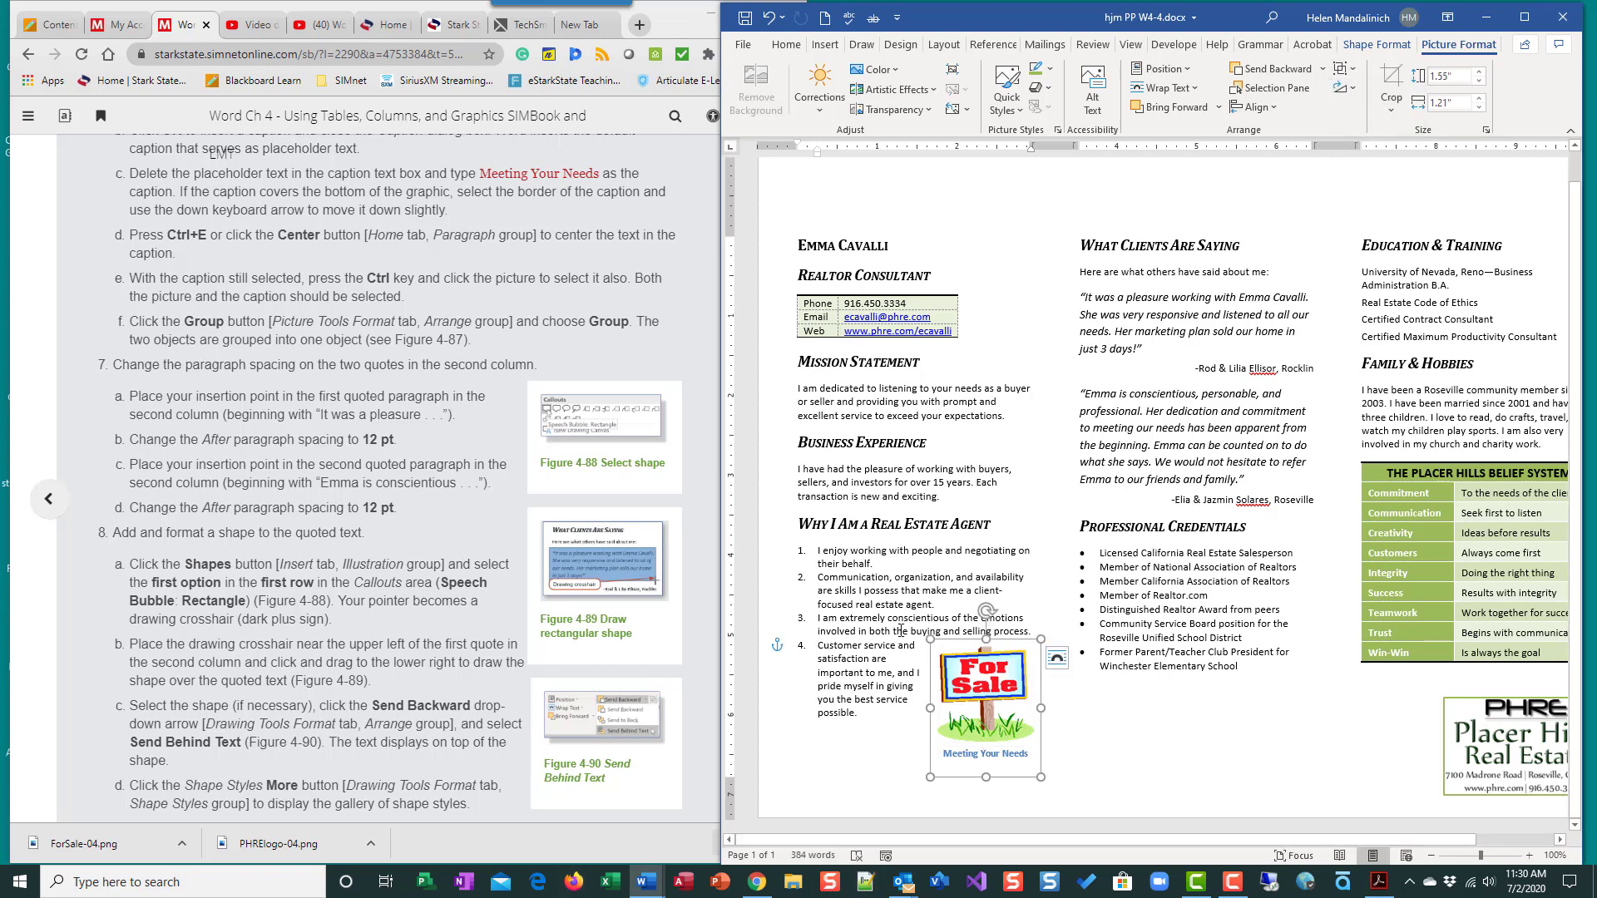
Move the grouped picture and caption into the second column and back beside the fourth numbered item, and deselect the group
drag(1005, 694, 1159, 747)
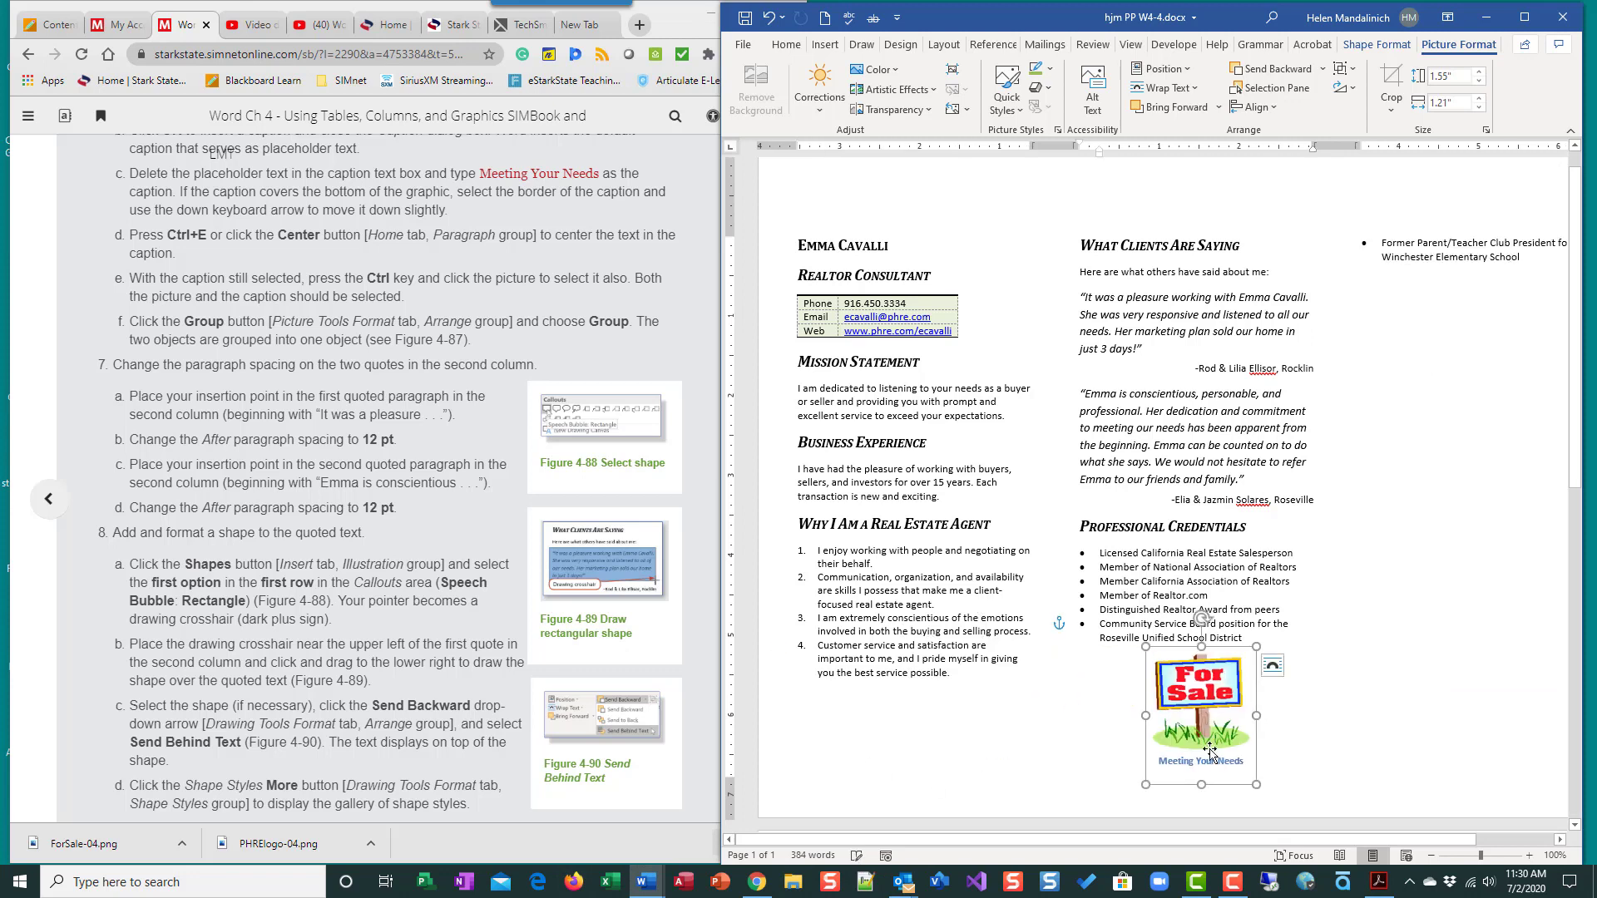
drag(979, 760, 996, 732)
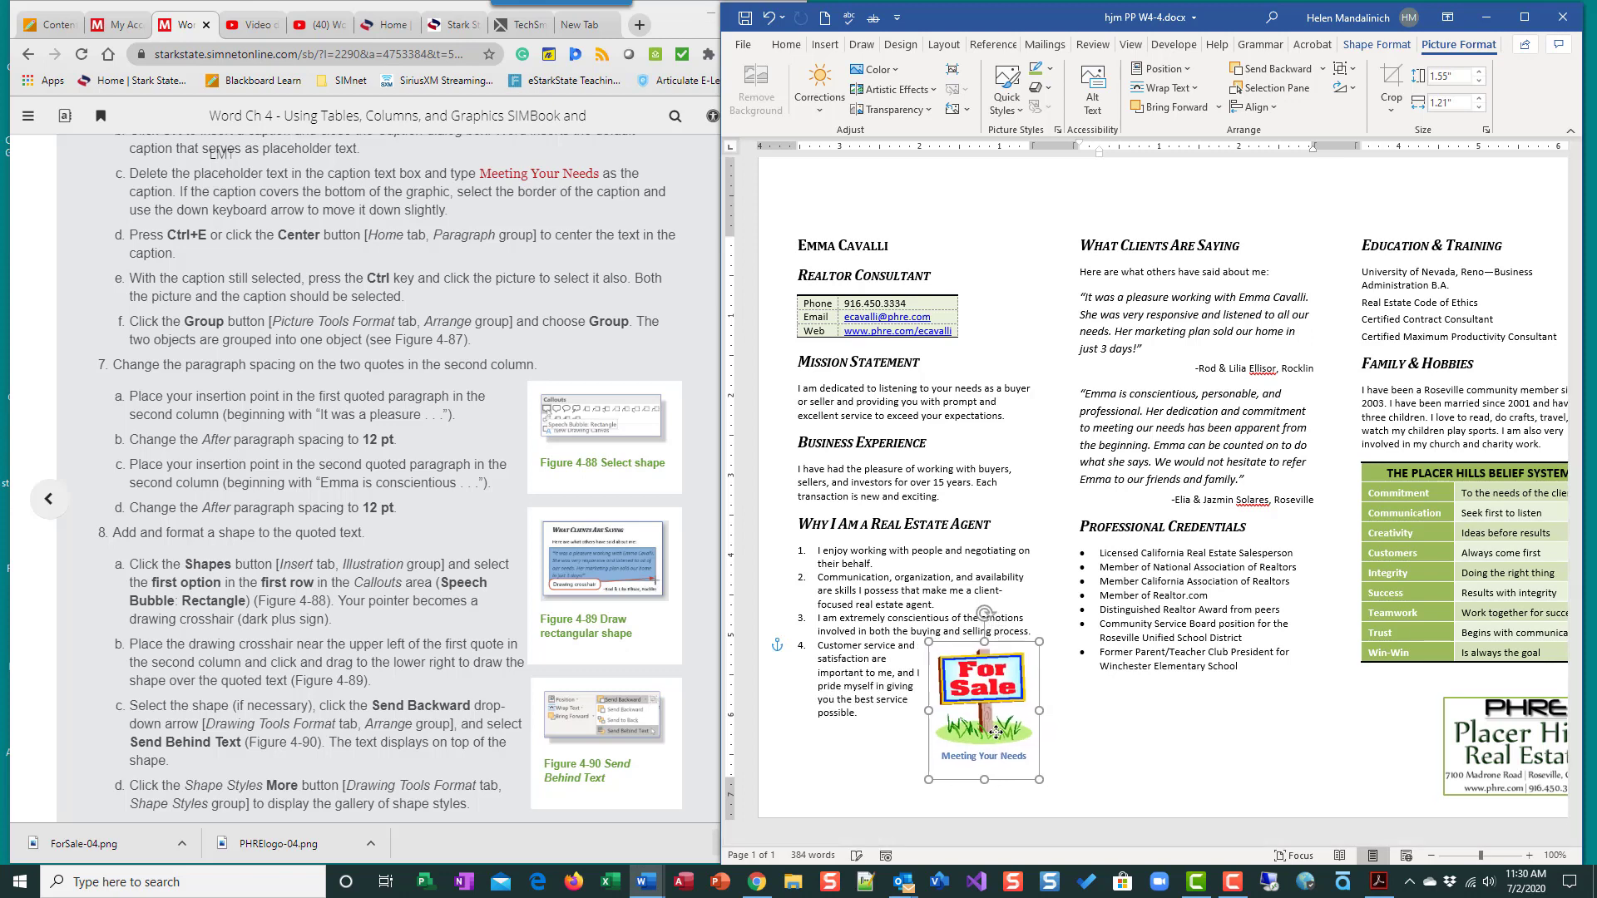
click(1136, 746)
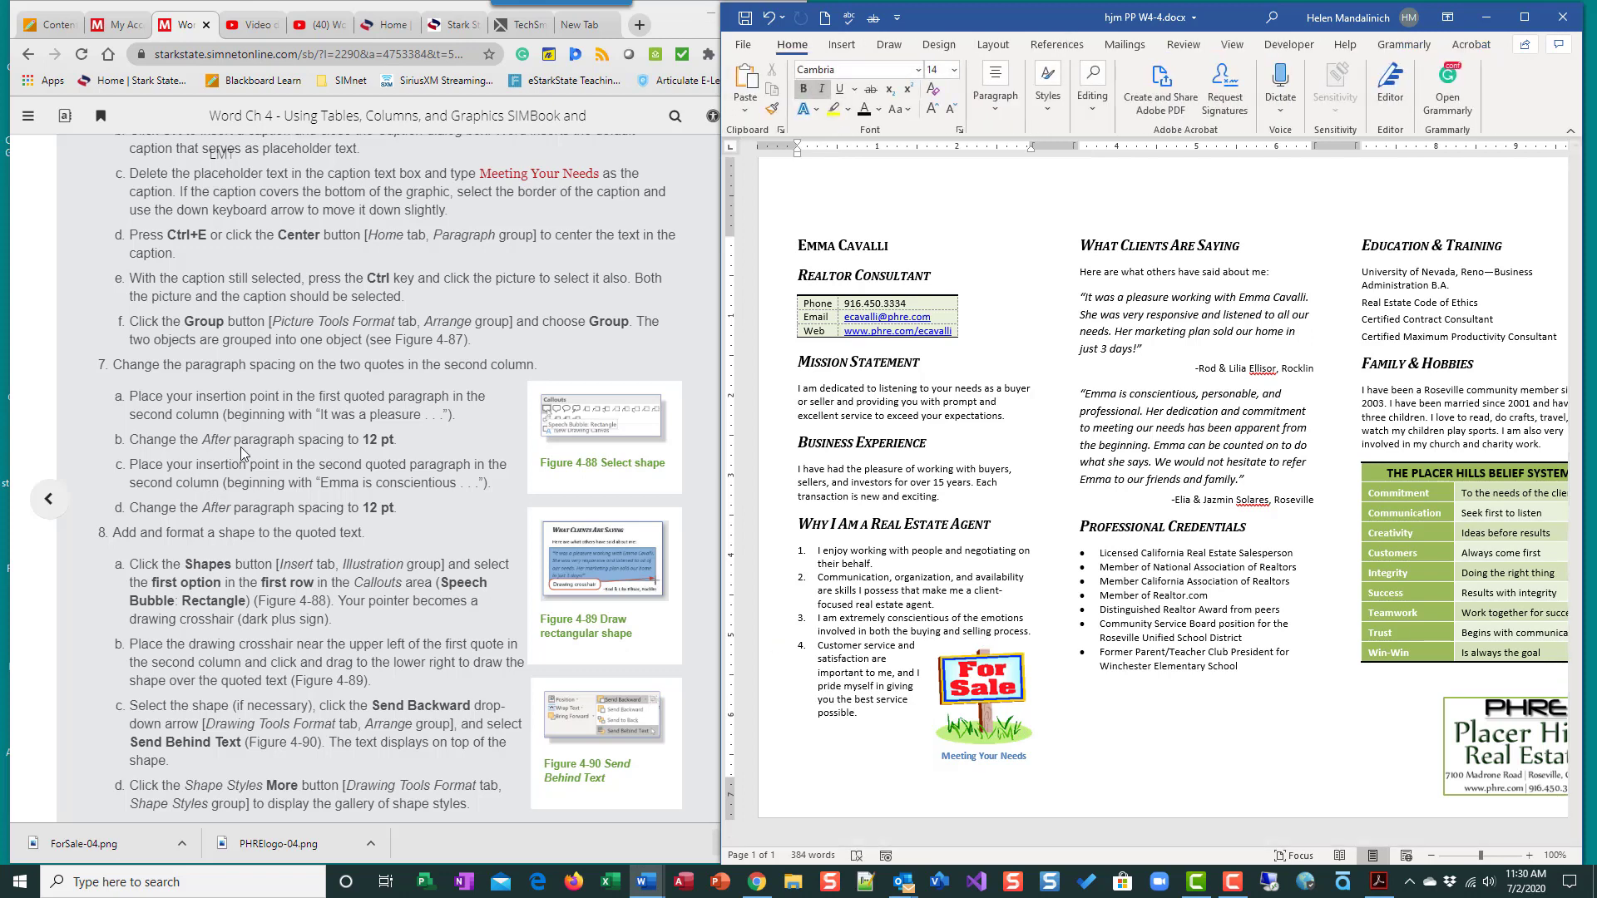
Set the After paragraph spacing of the first quote in the second column to 12 pt
scroll(152, 281, down, 1)
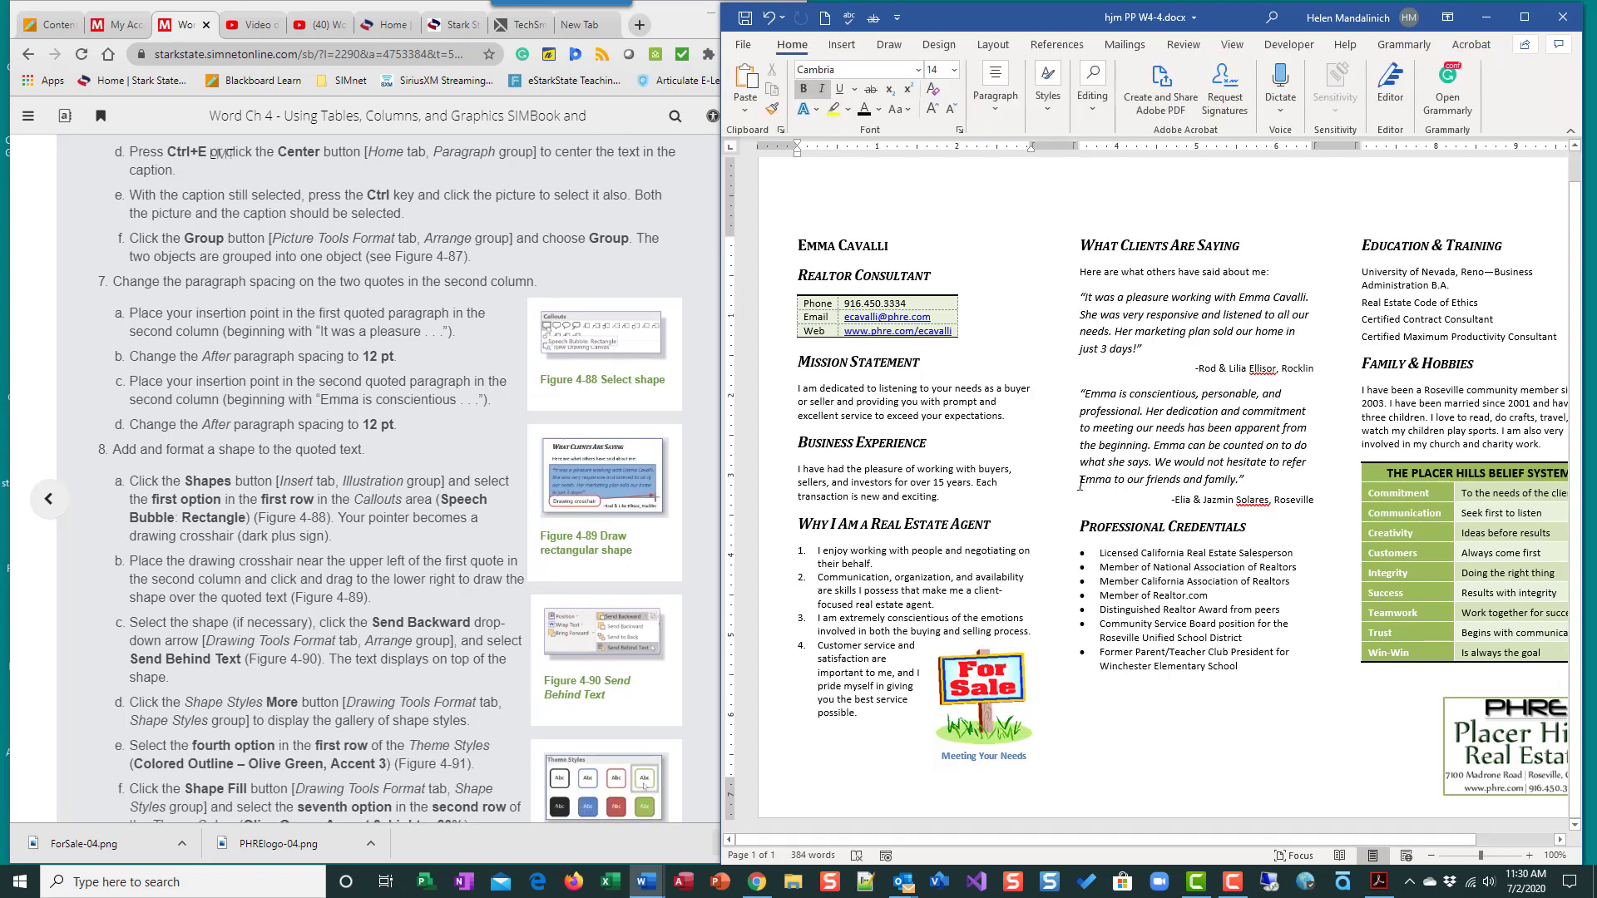
click(1081, 297)
click(1138, 317)
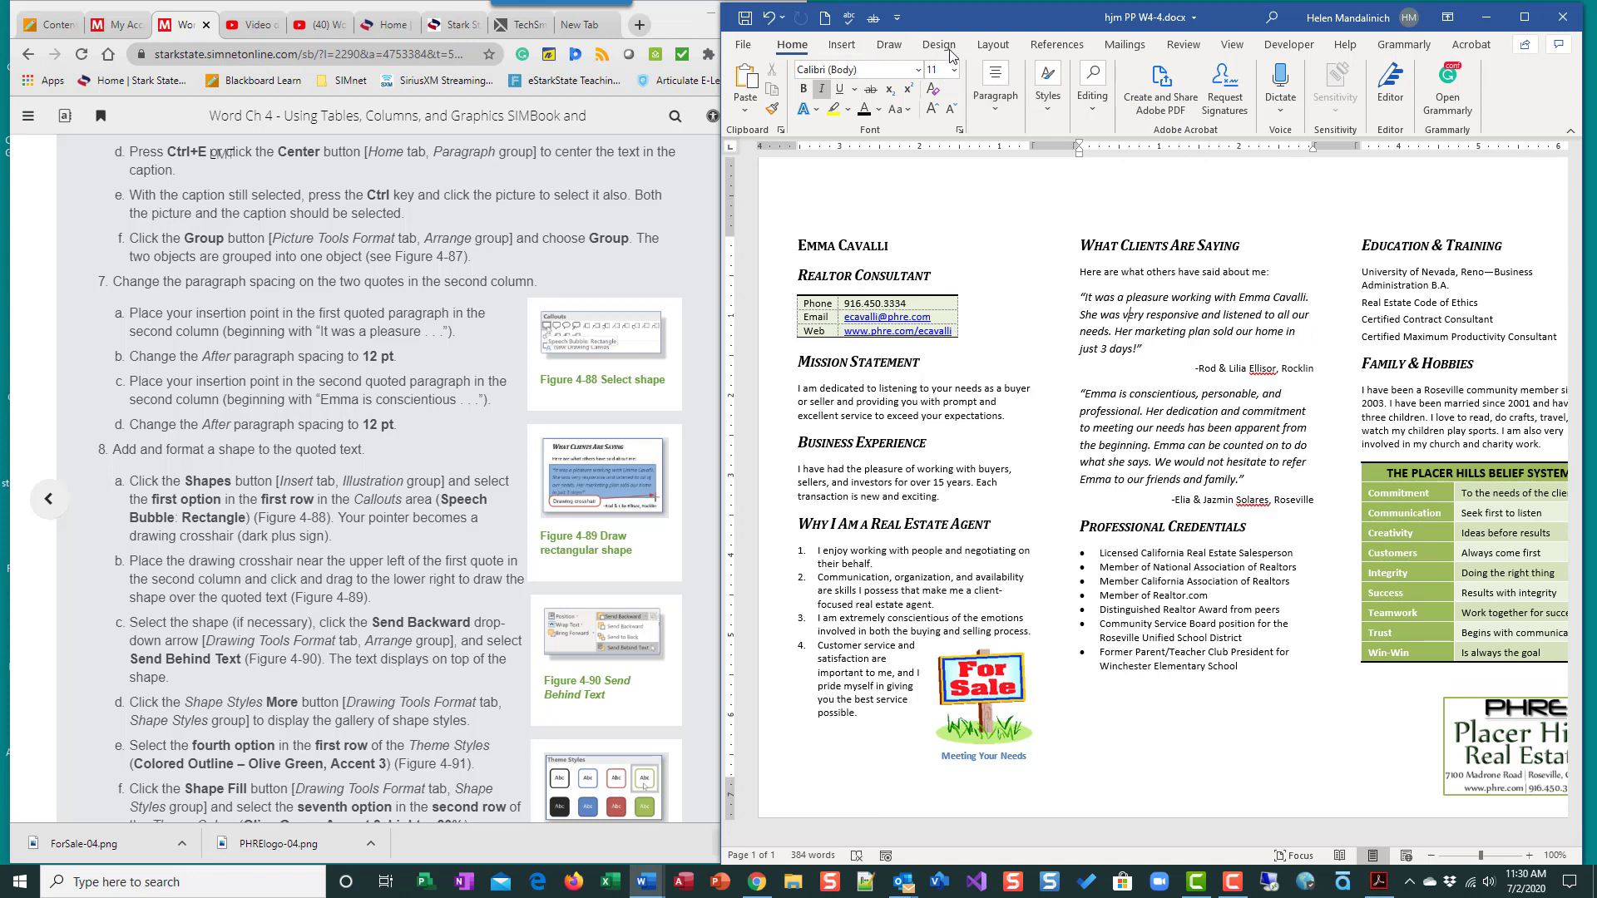
click(993, 44)
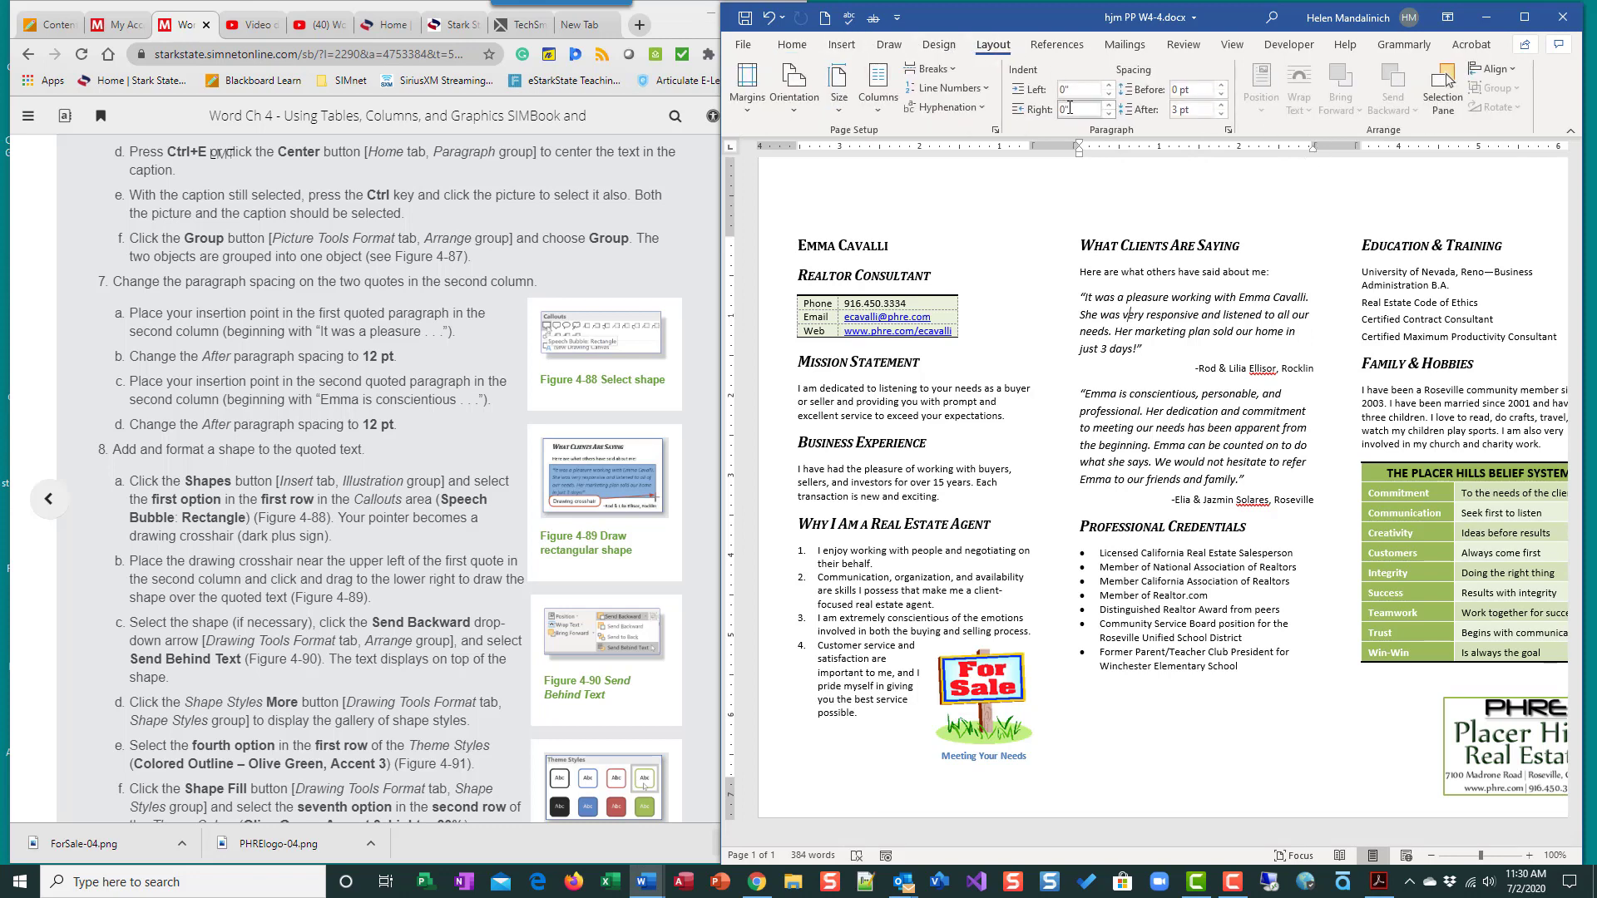
click(1220, 105)
click(1220, 105)
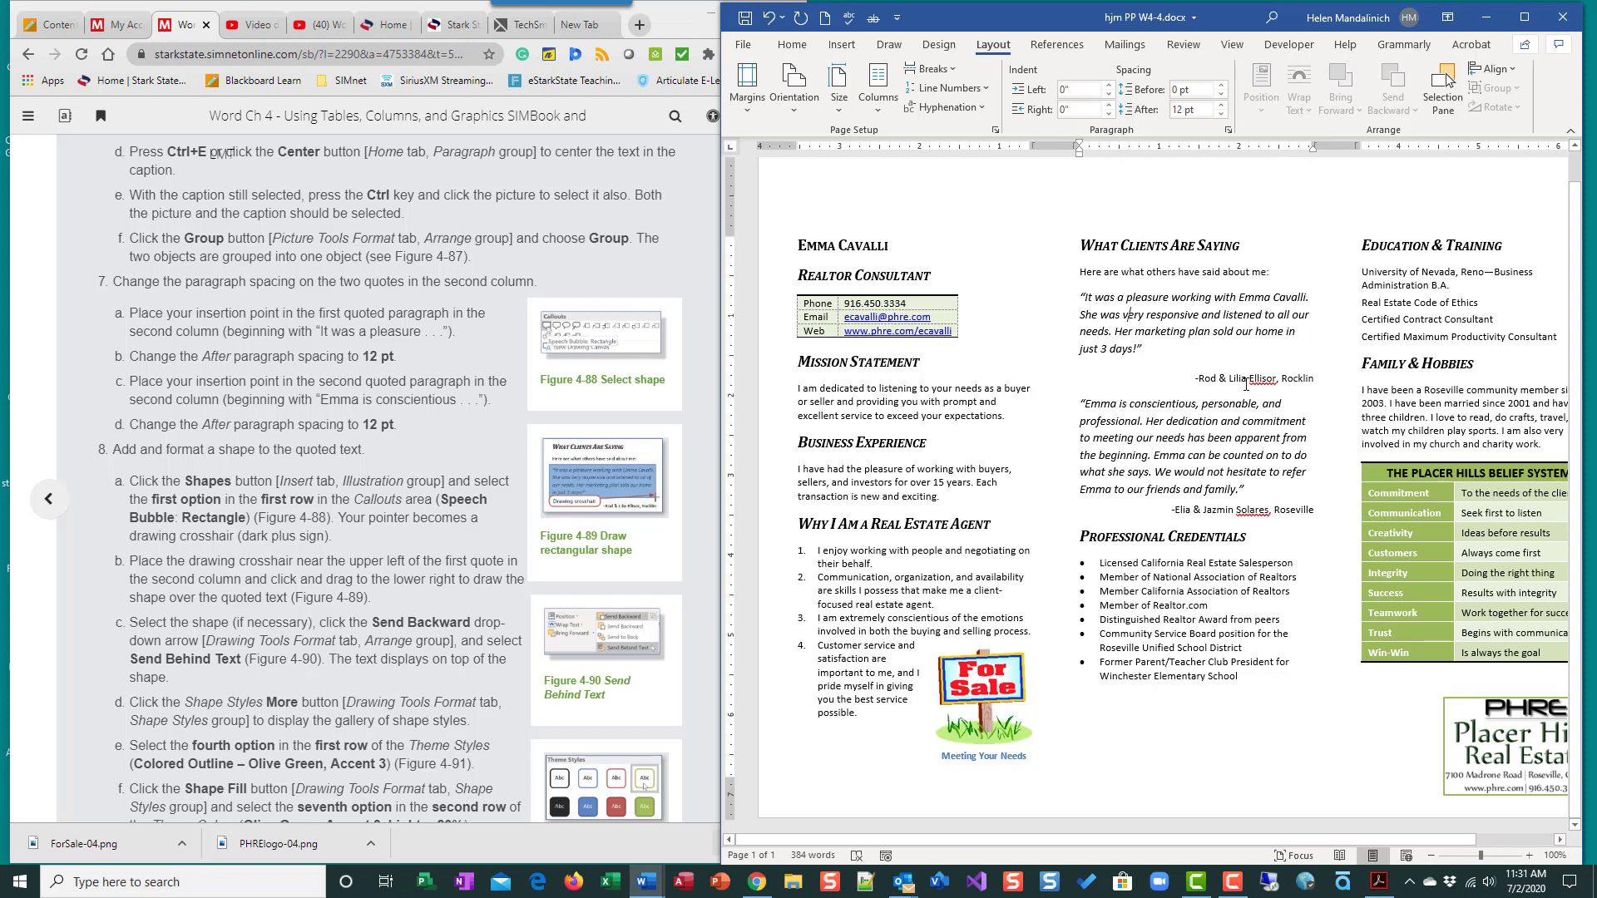
Set the After paragraph spacing of the second quote, beginning "Emma is conscientious", to 12 pt
click(1153, 456)
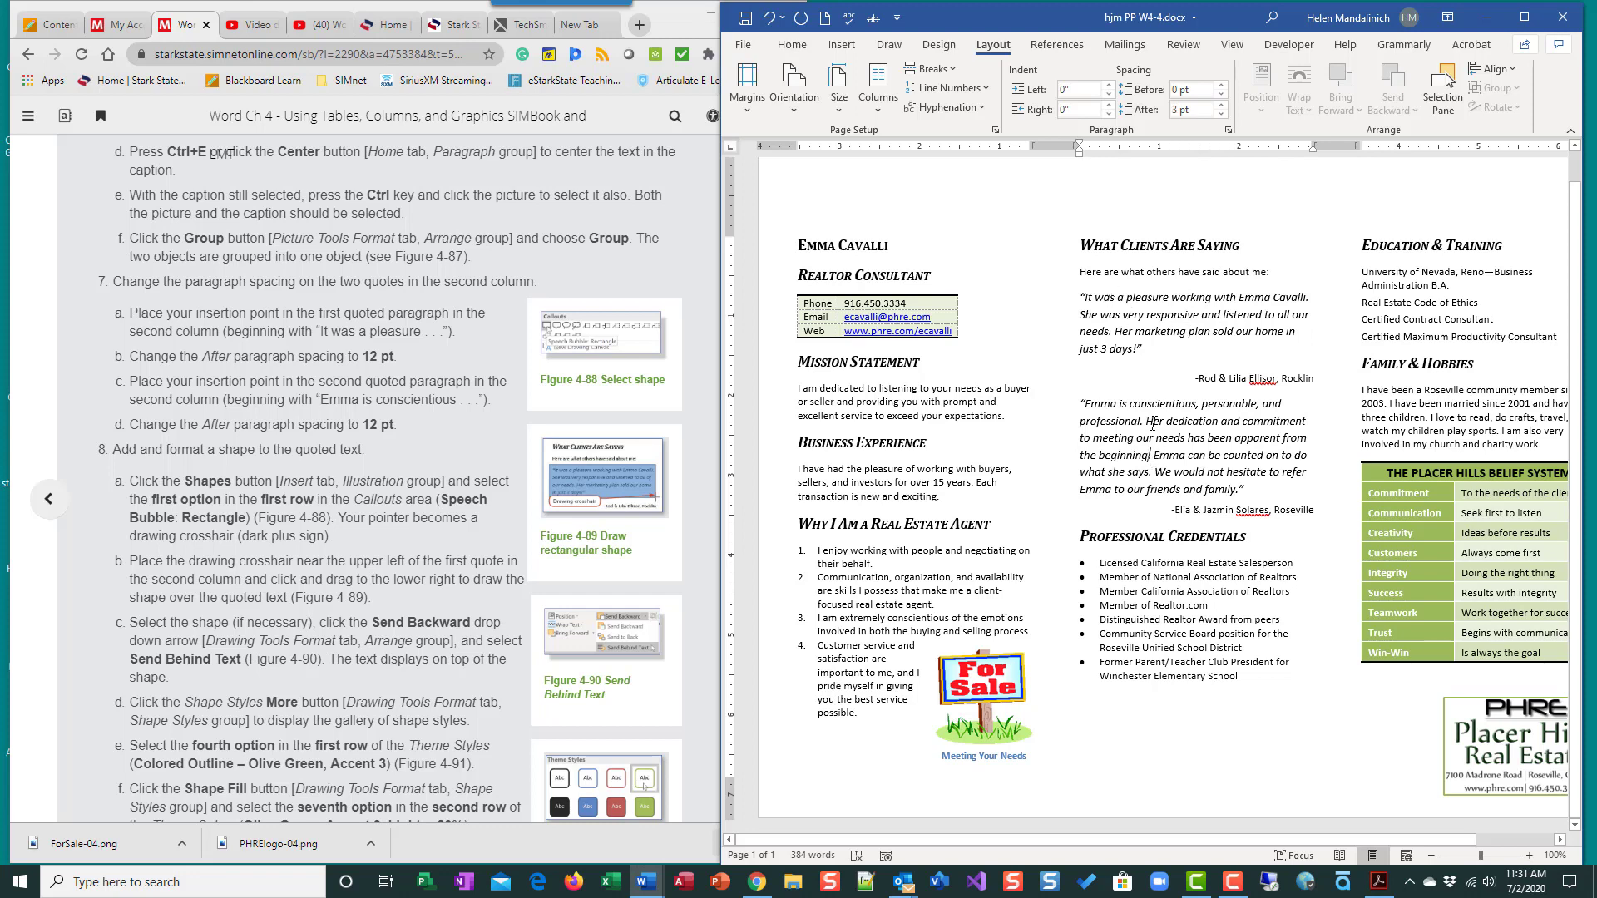
click(1221, 104)
click(1221, 104)
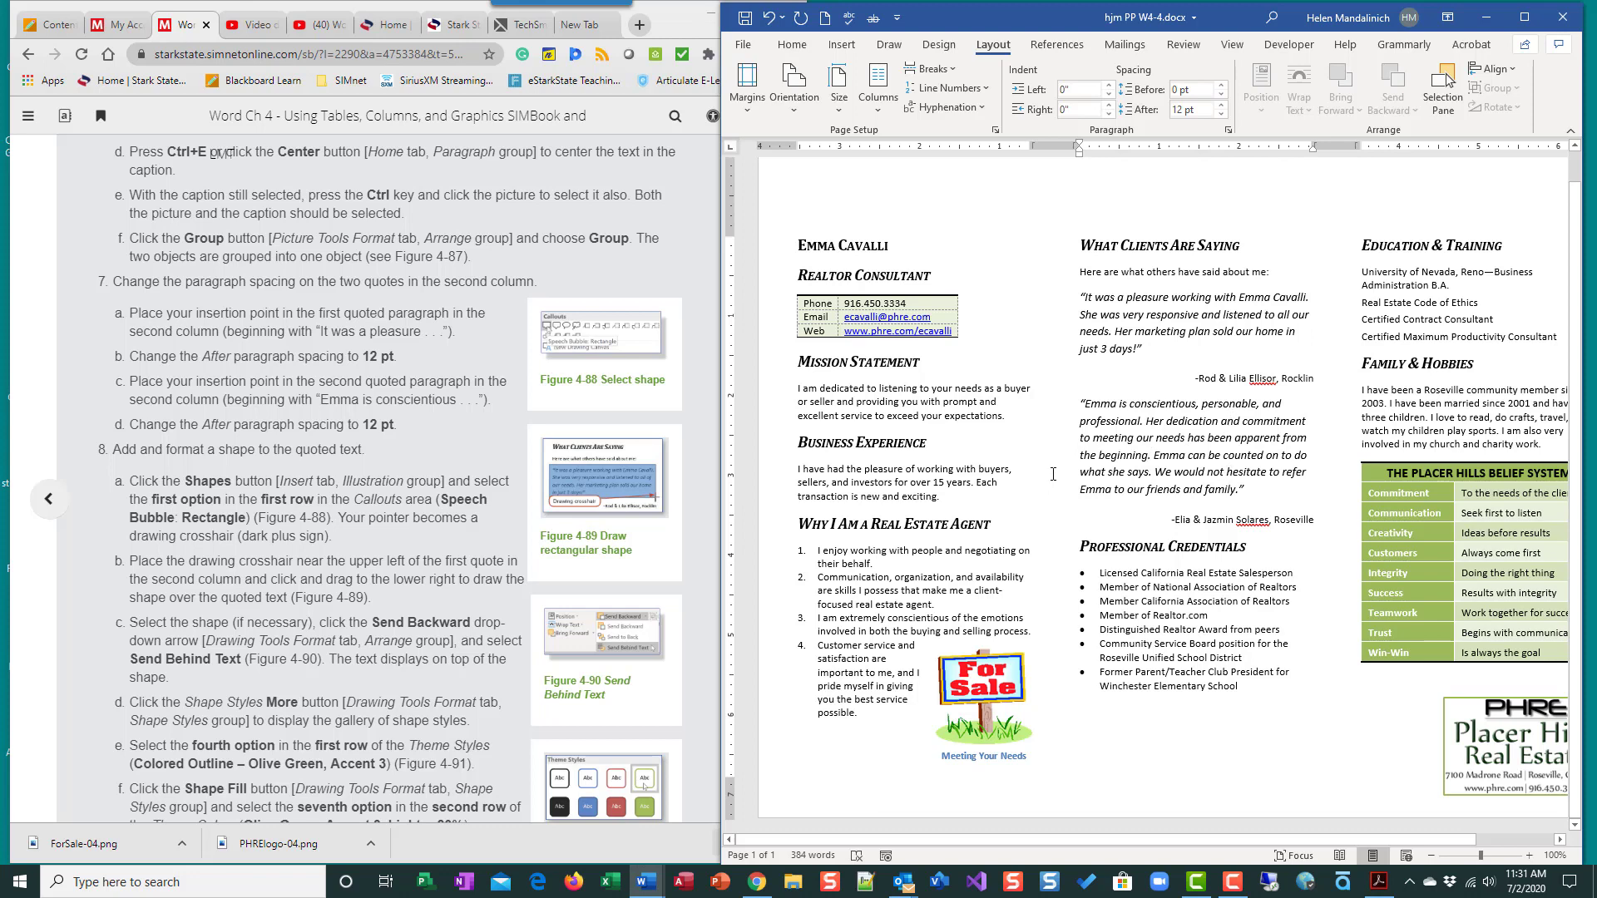
Draw a Speech Bubble: Rectangle callout covering the first quote in the second column
scroll(311, 665, down, 3)
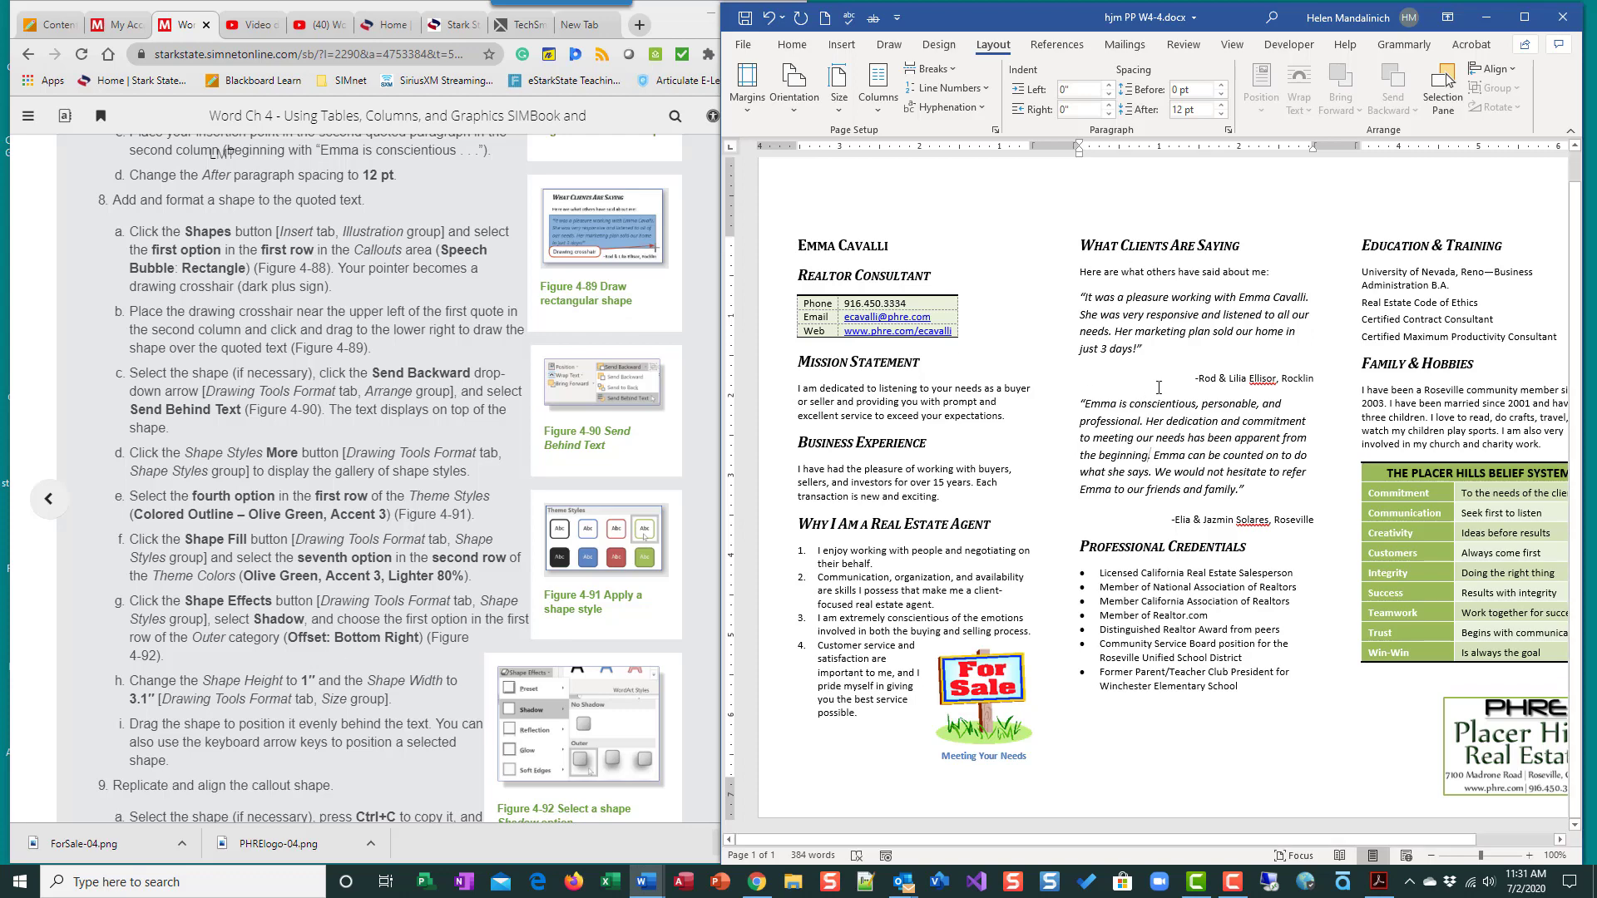
scroll(583, 618, down, 15)
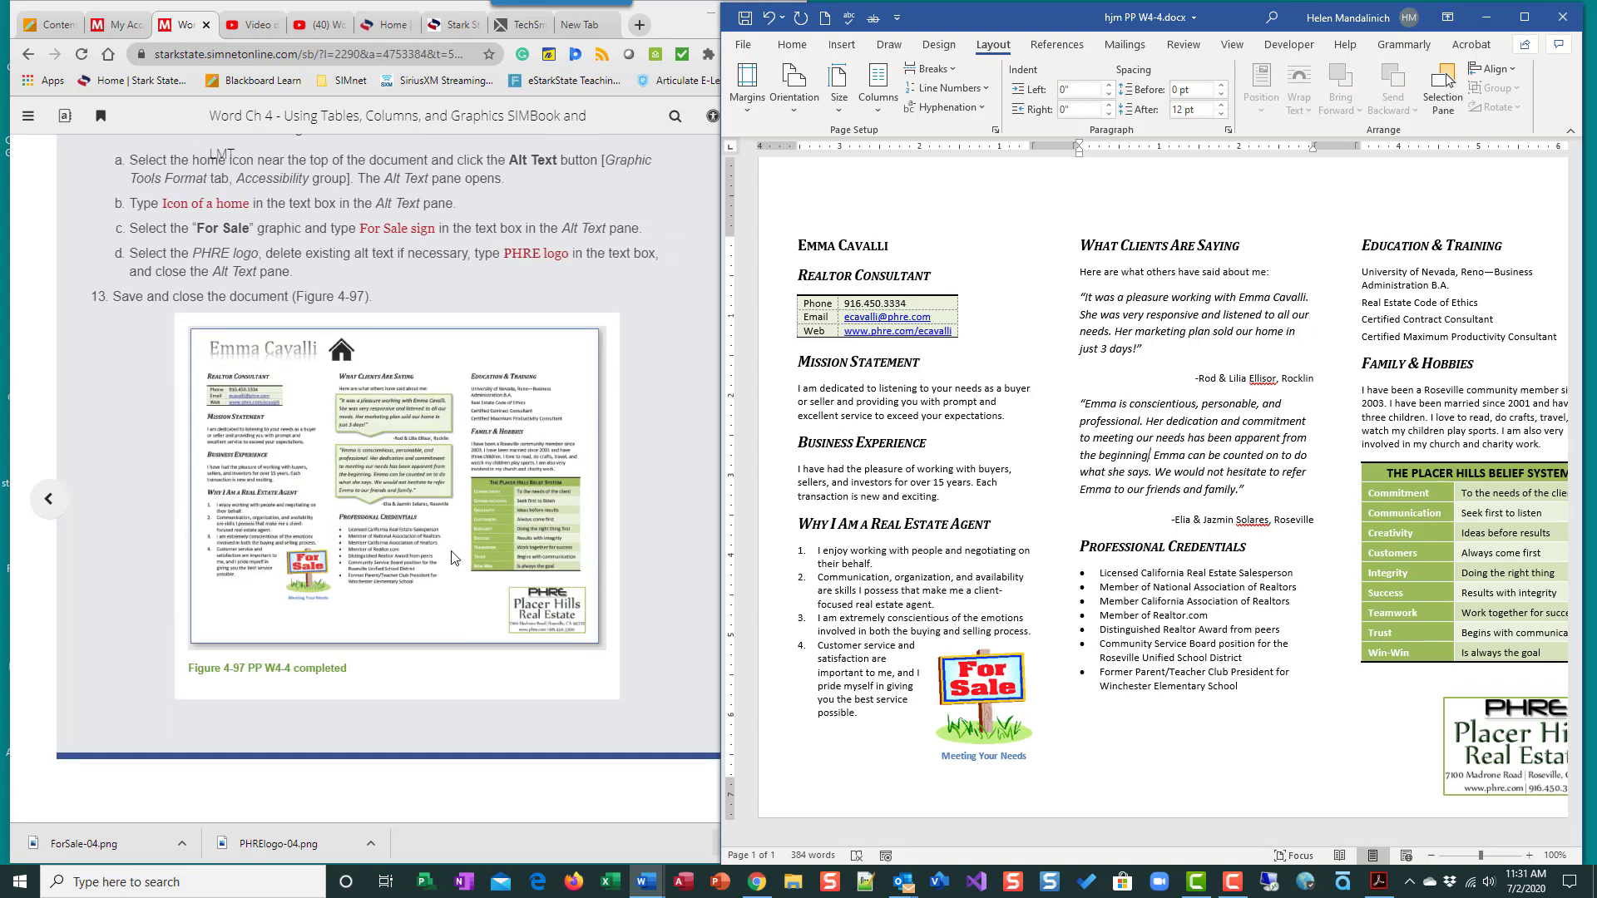
scroll(454, 557, up, 10)
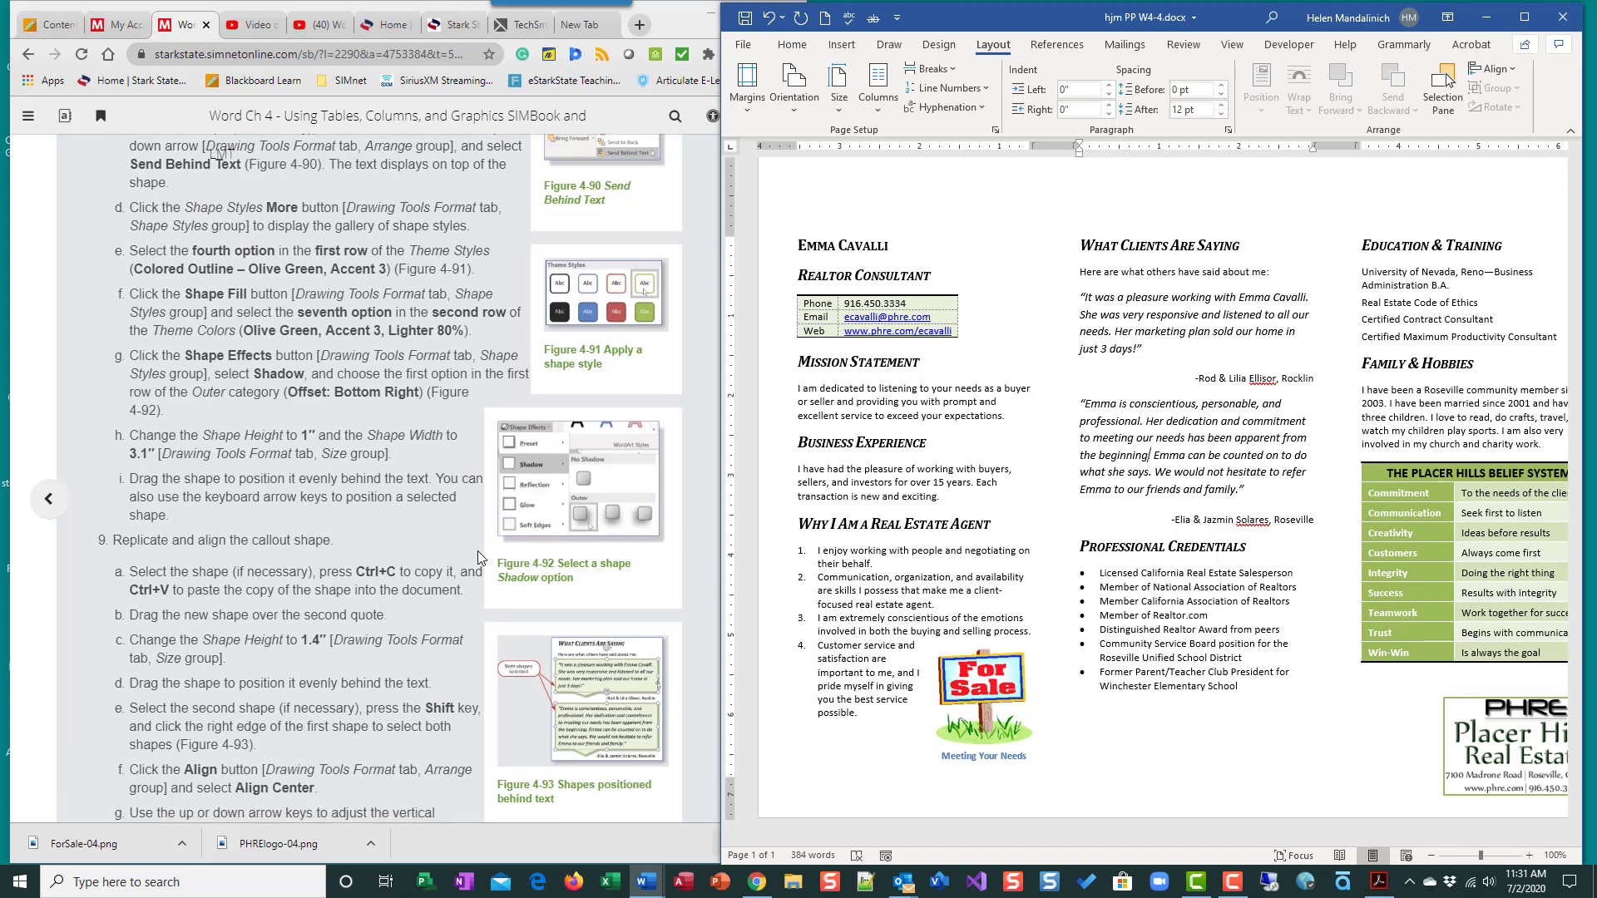
scroll(478, 551, down, 5)
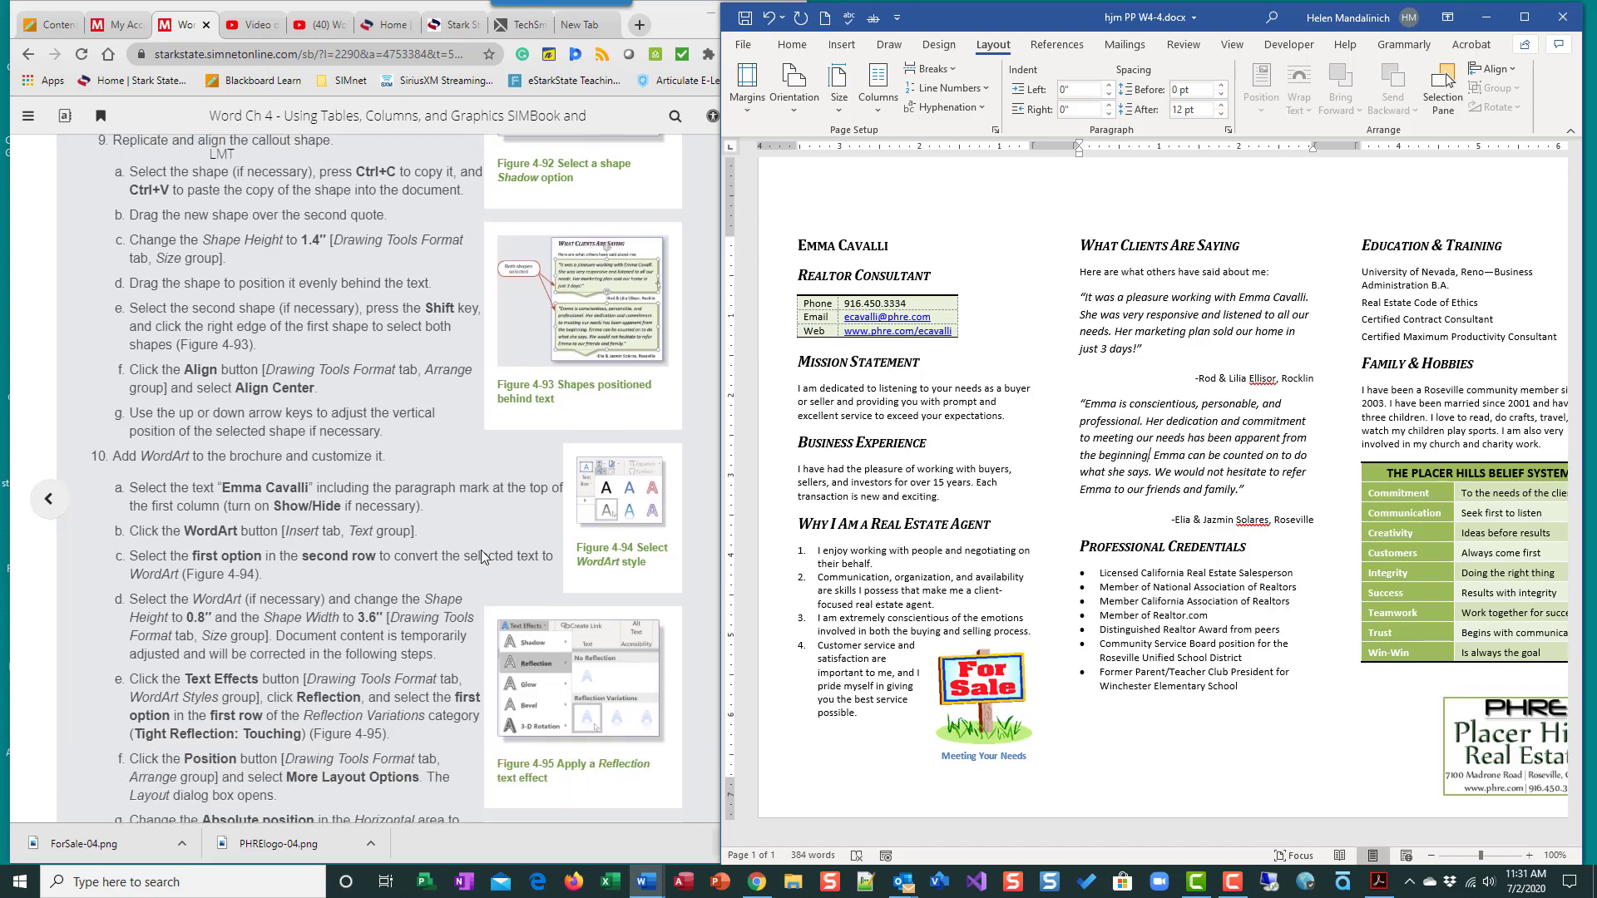
scroll(490, 553, up, 1)
scroll(349, 535, up, 6)
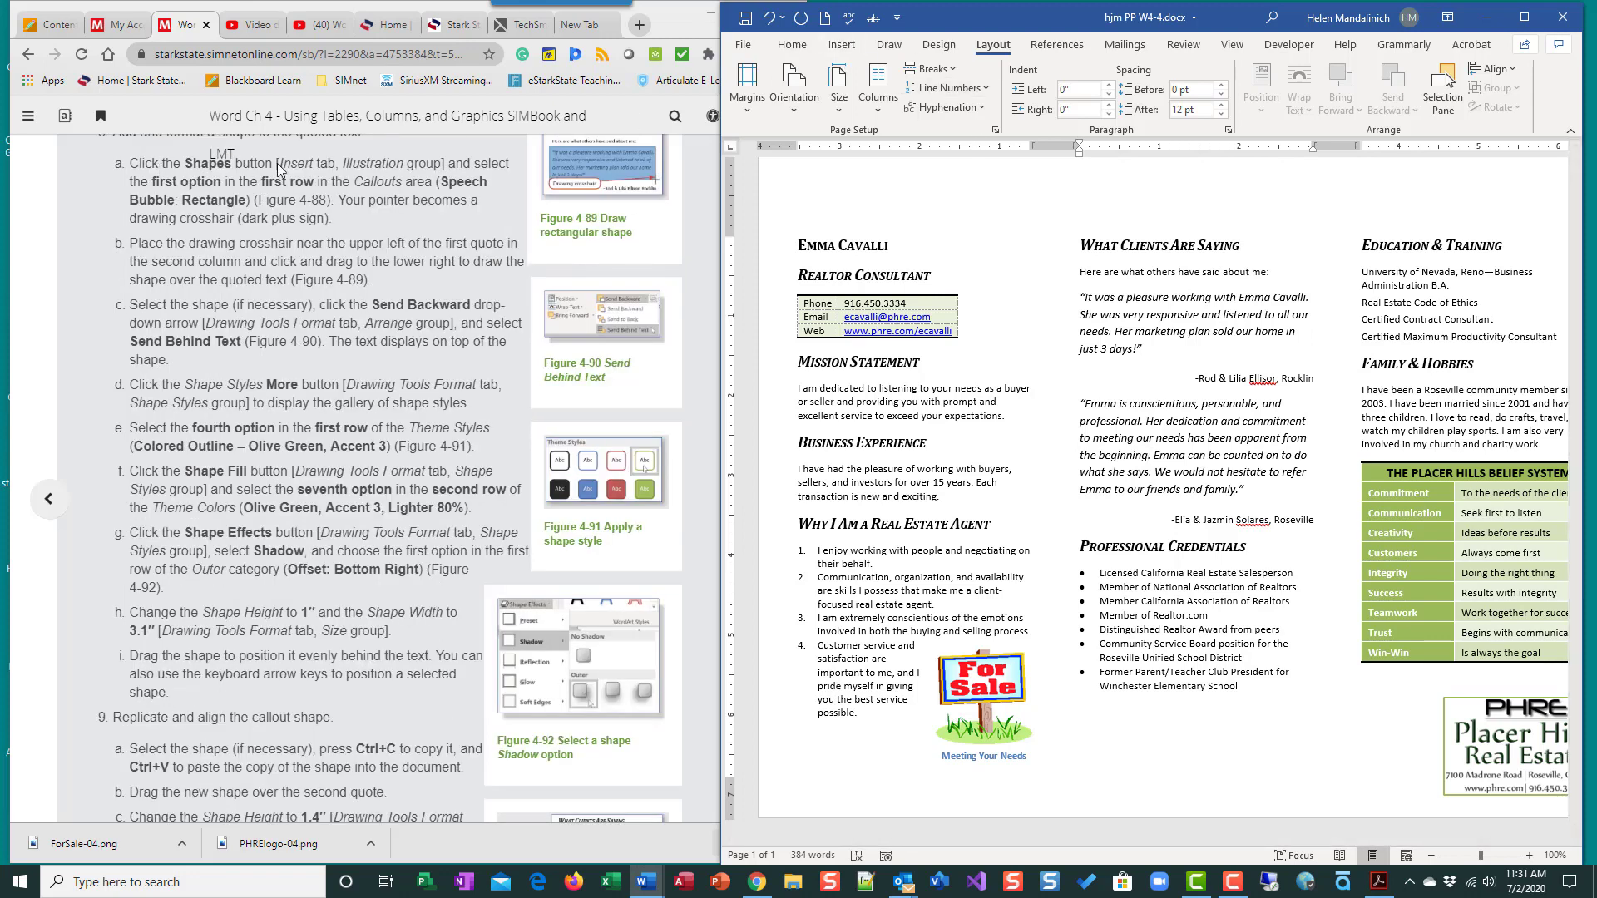
click(844, 45)
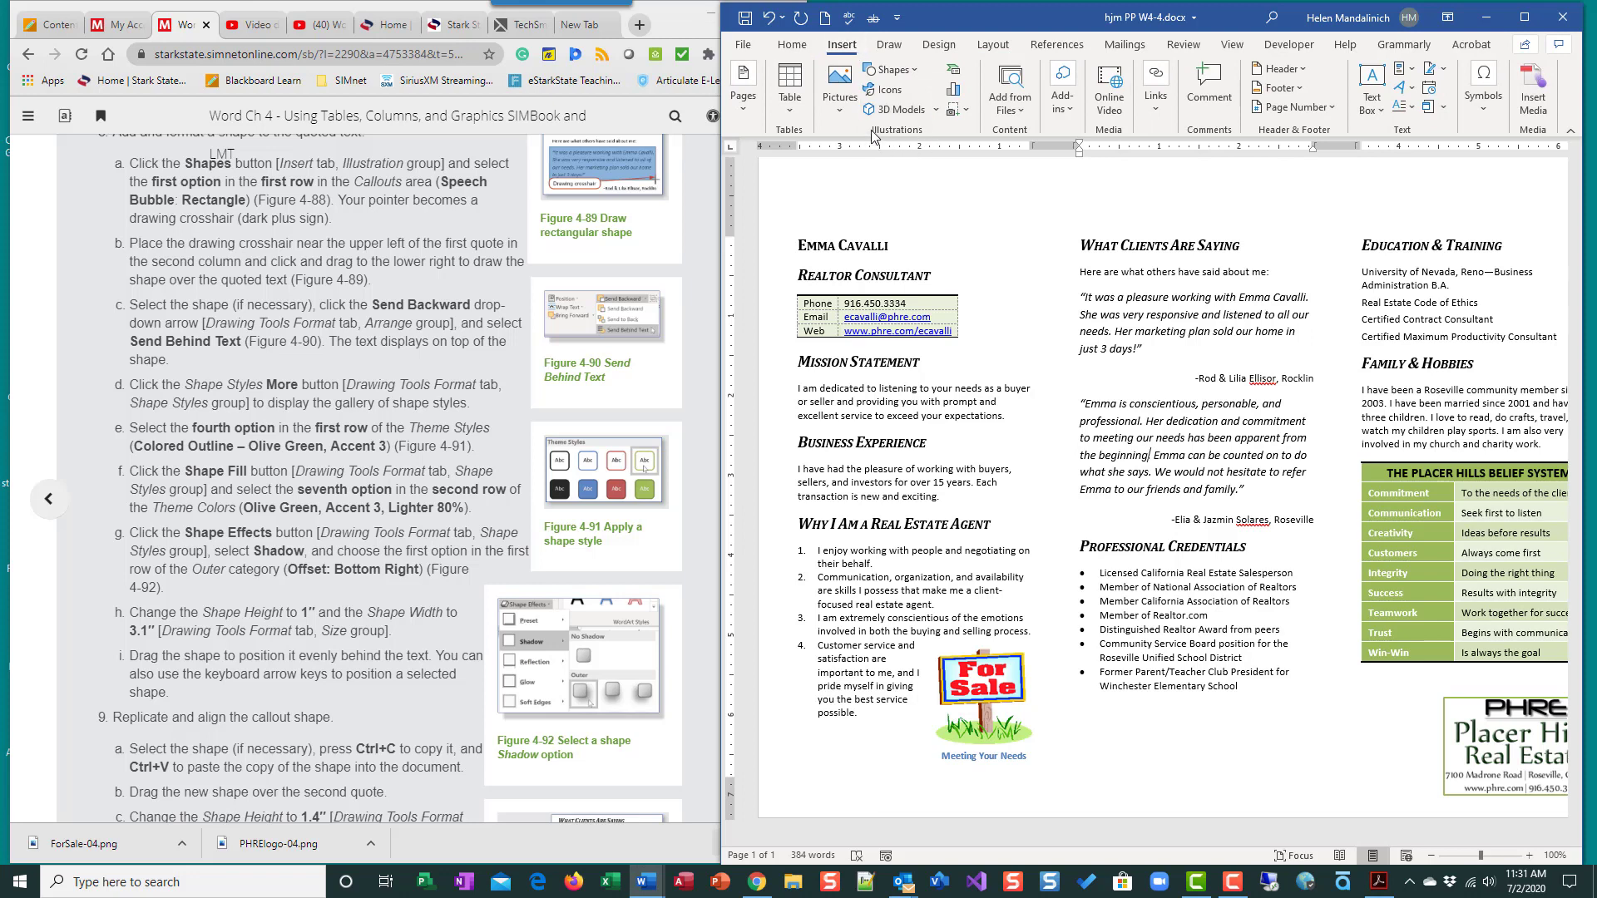
click(919, 75)
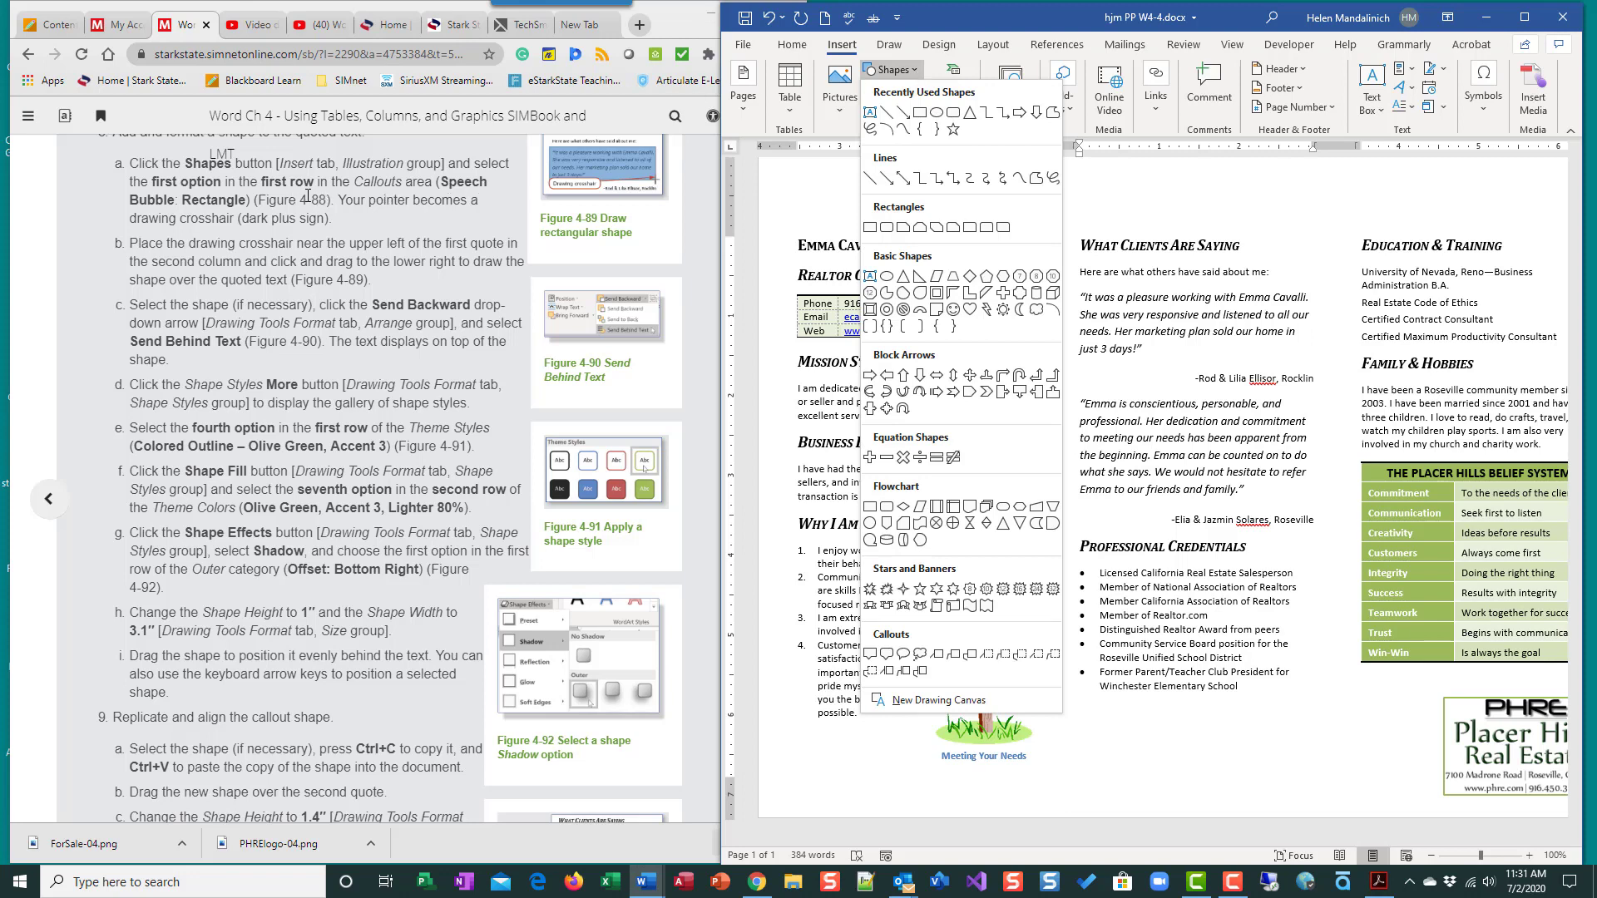
click(870, 657)
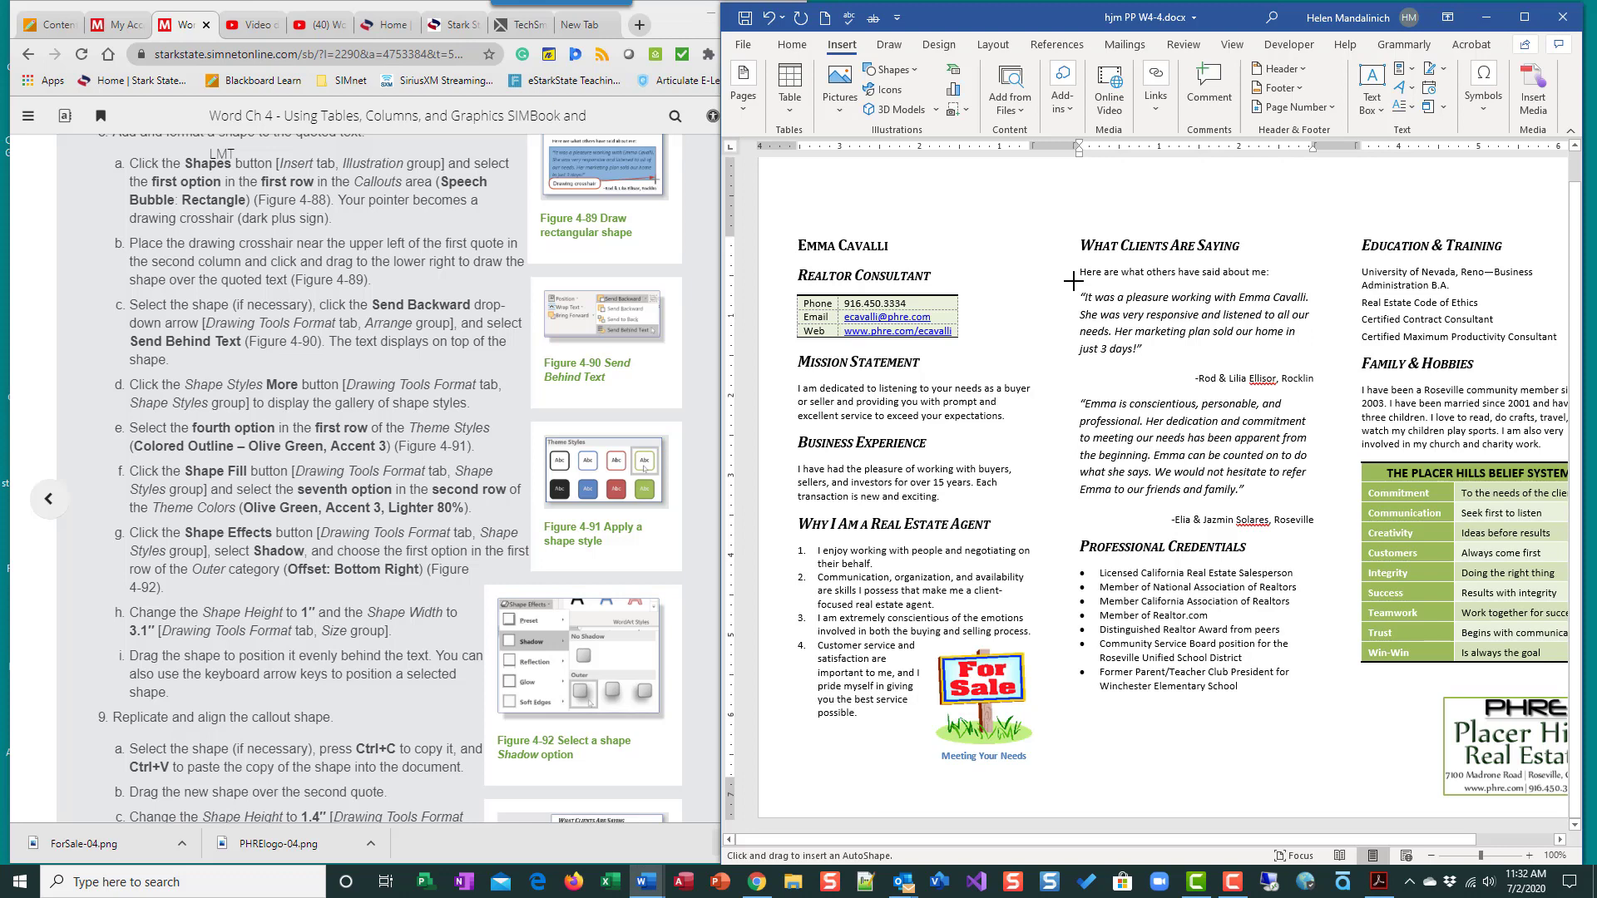
drag(1074, 283, 1314, 363)
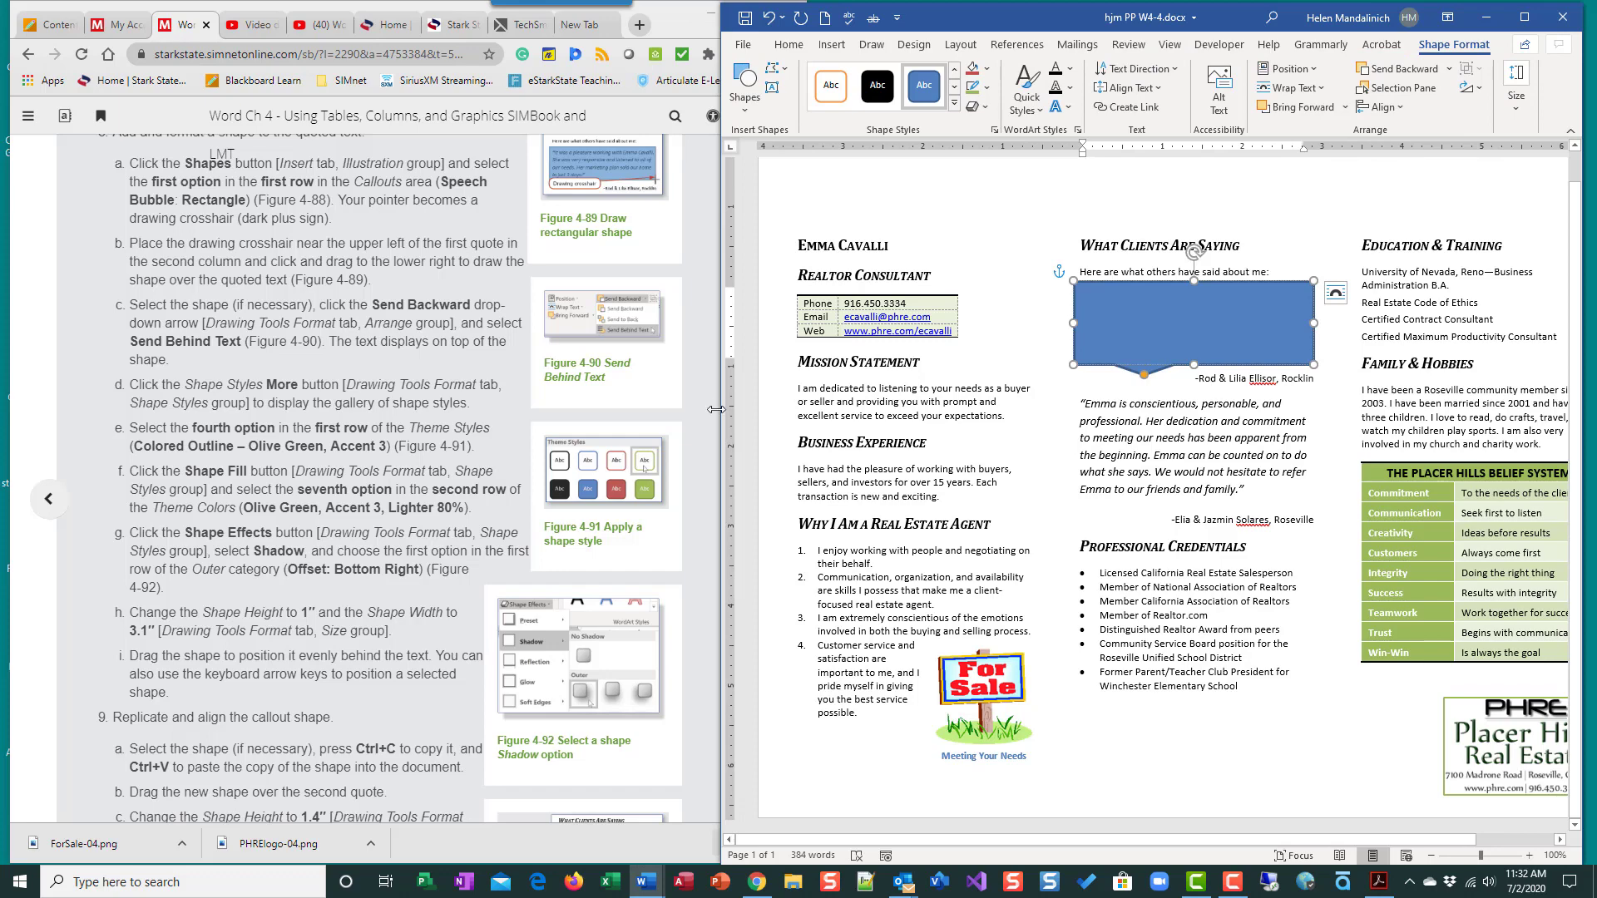
Check the completed brochure figure for how the callouts look and return to the callout instructions
scroll(601, 501, down, 20)
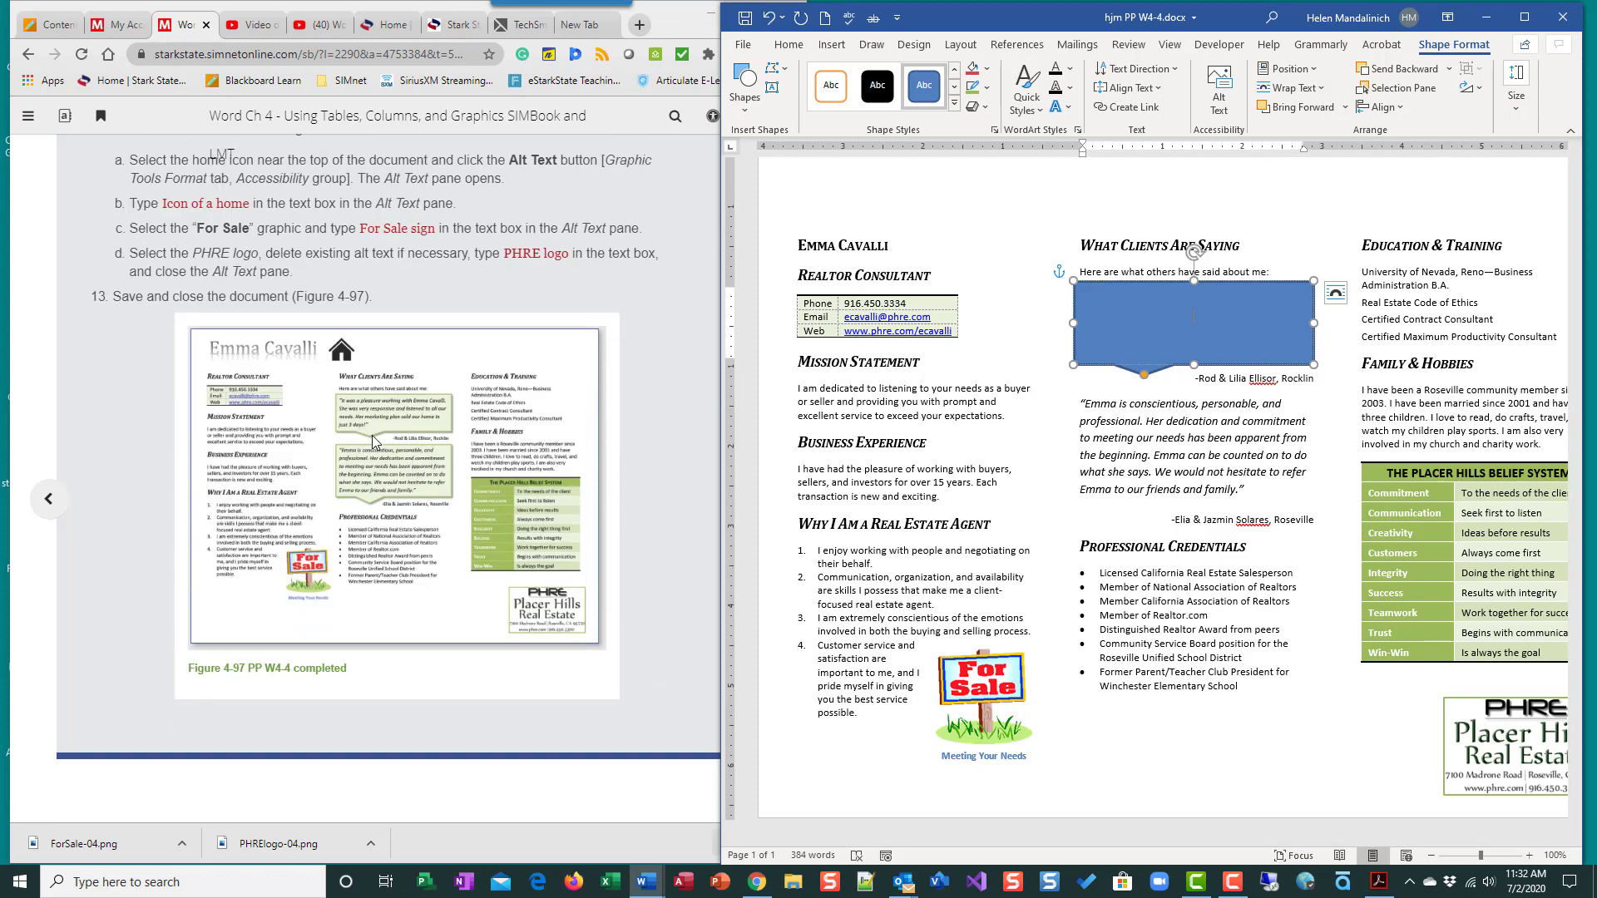
scroll(798, 449, up, 1)
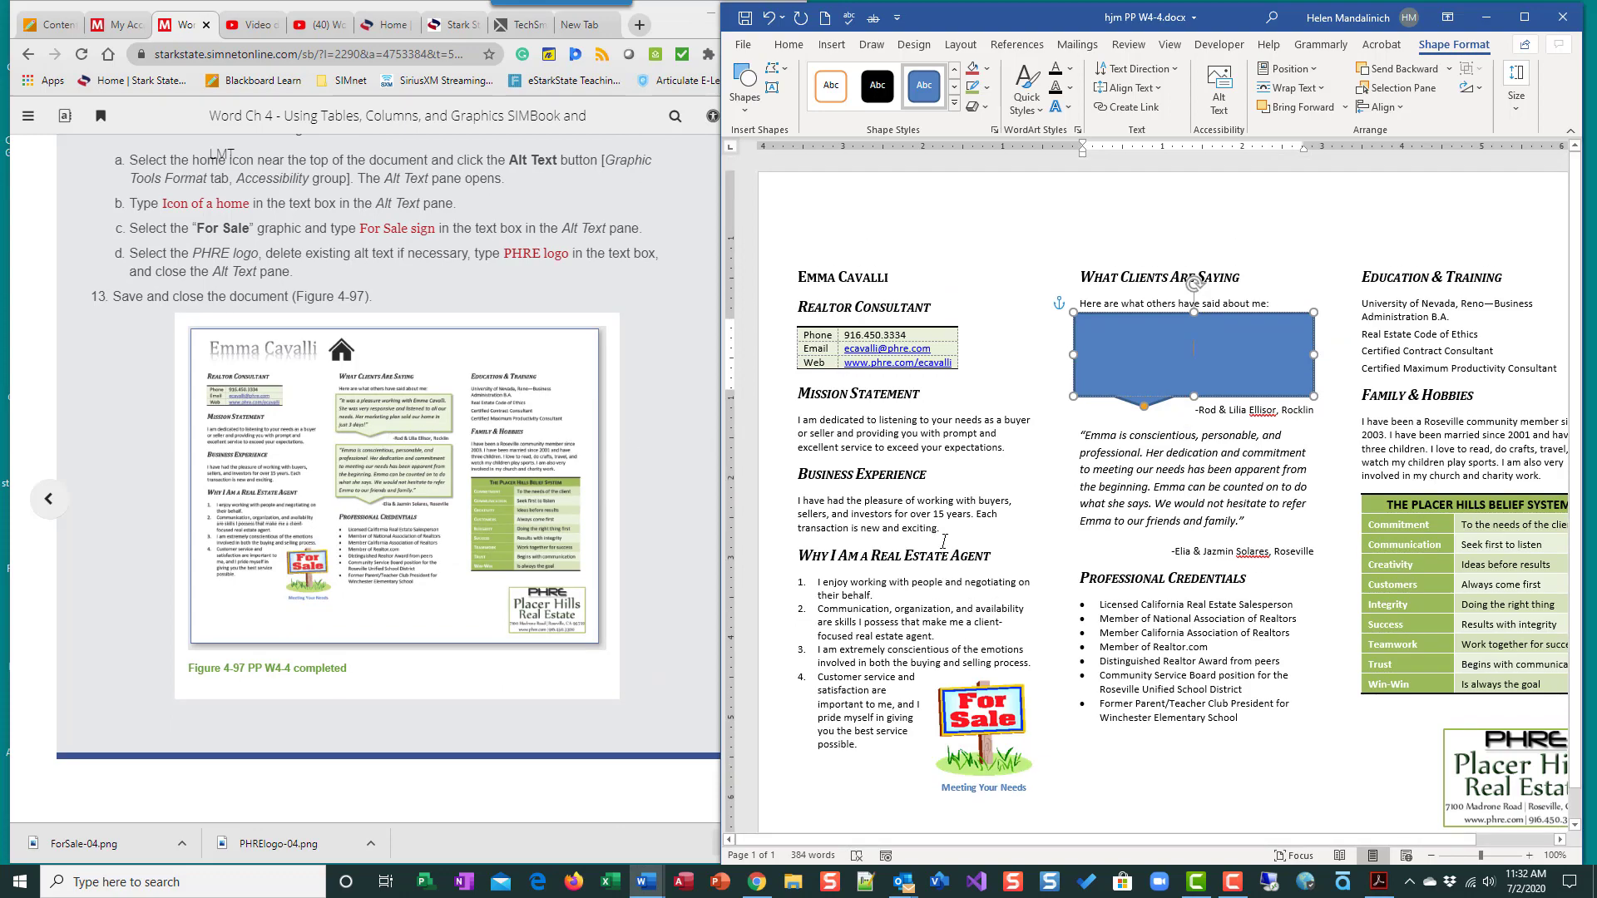
scroll(459, 366, up, 15)
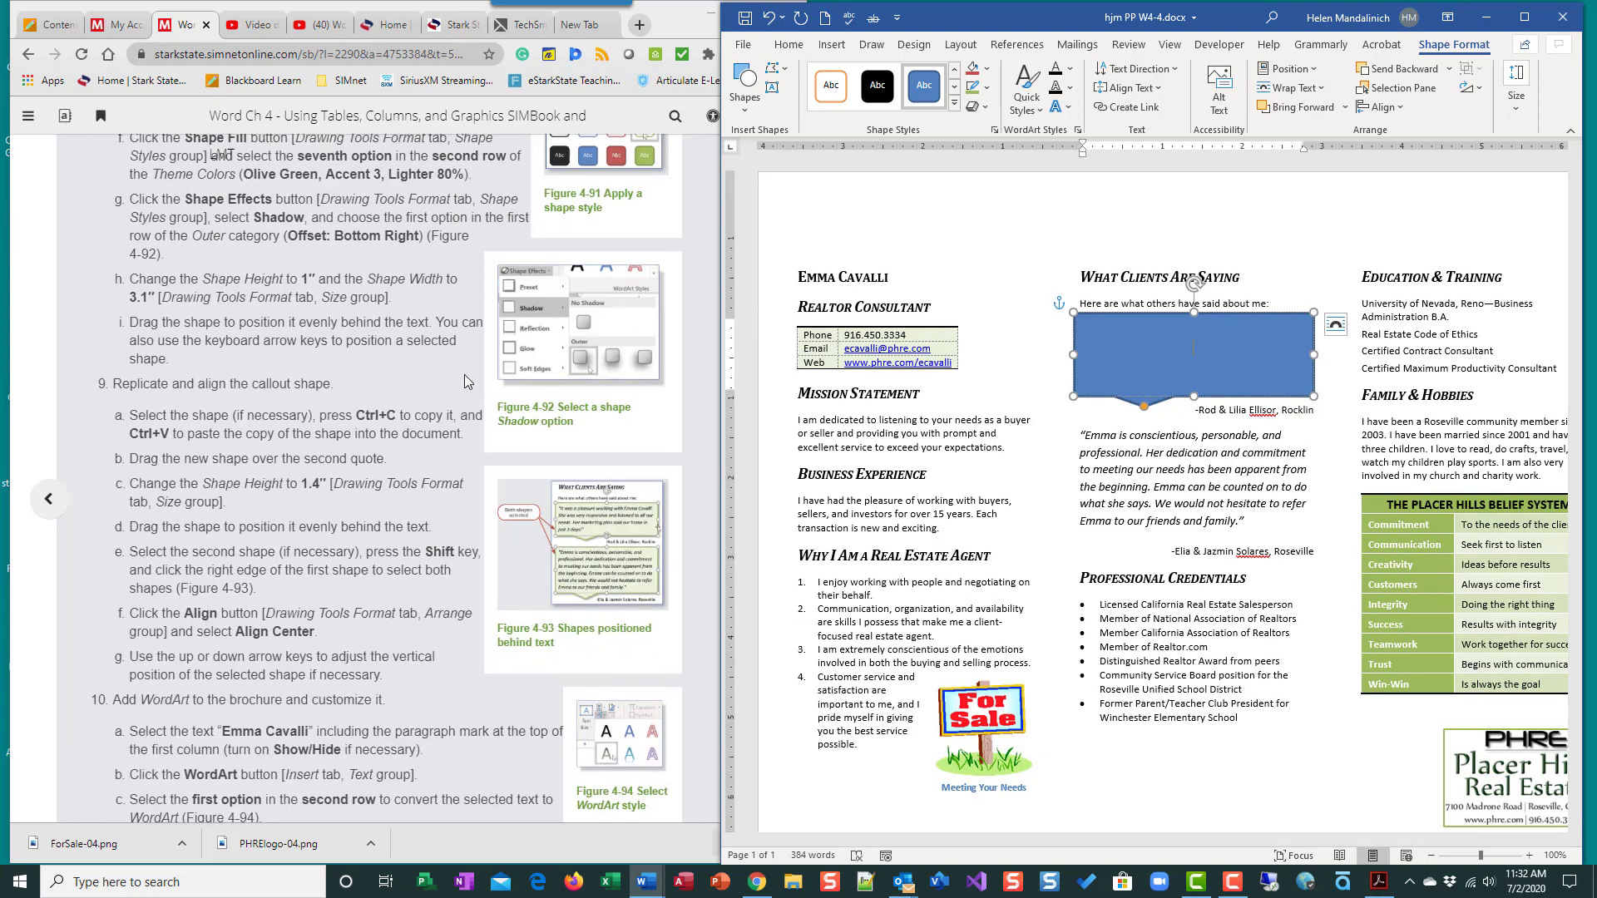
scroll(466, 381, down, 5)
scroll(466, 381, up, 7)
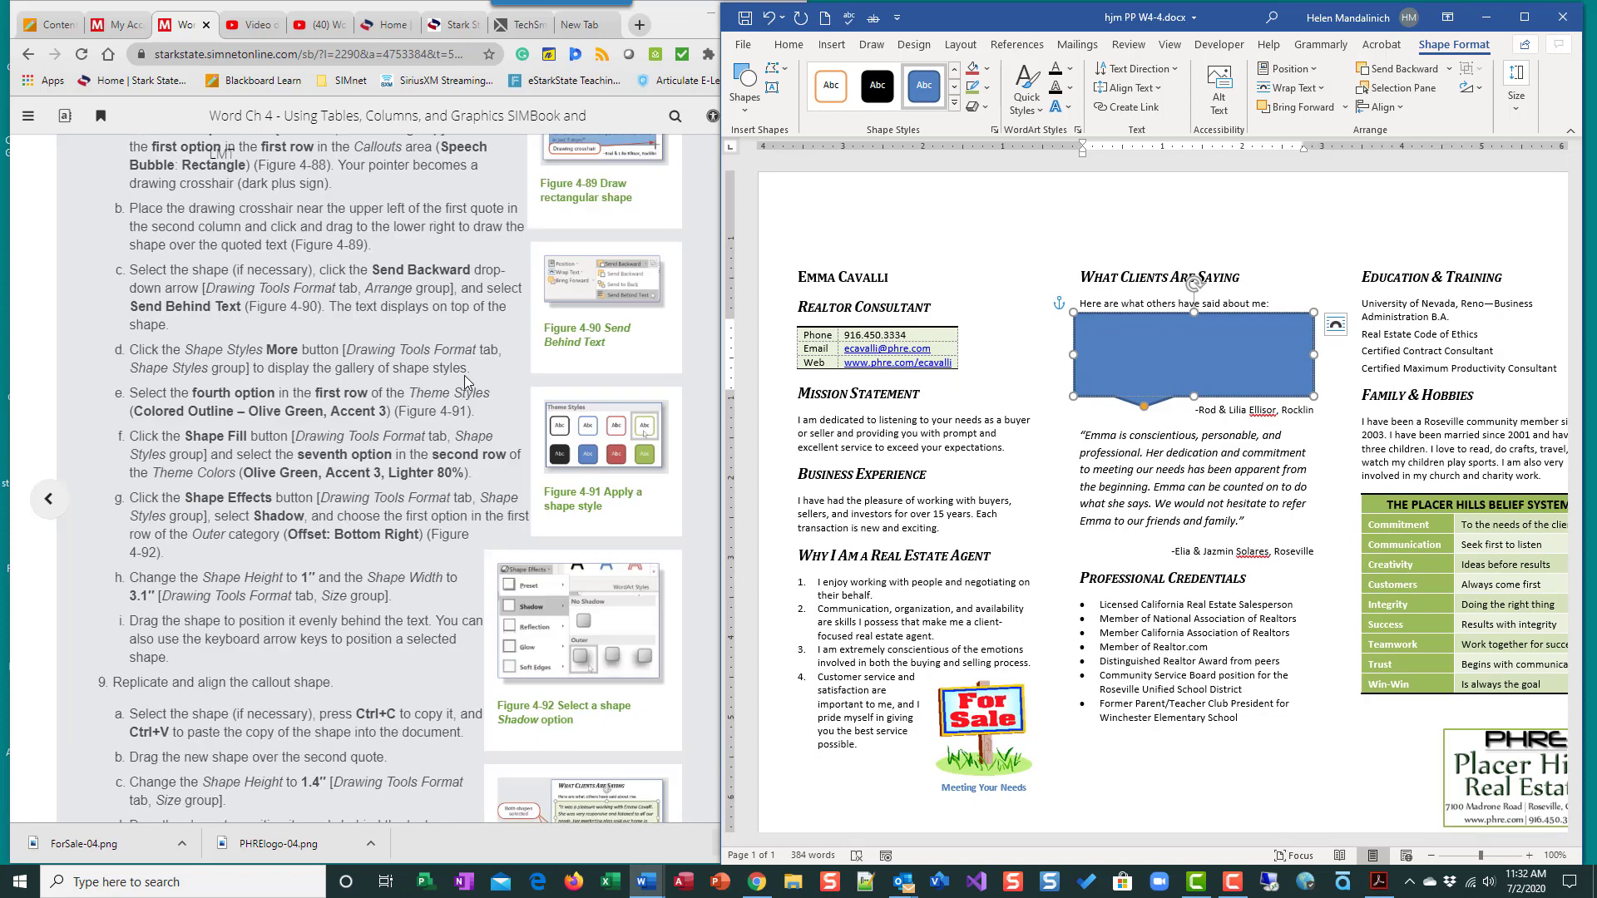
scroll(466, 383, up, 1)
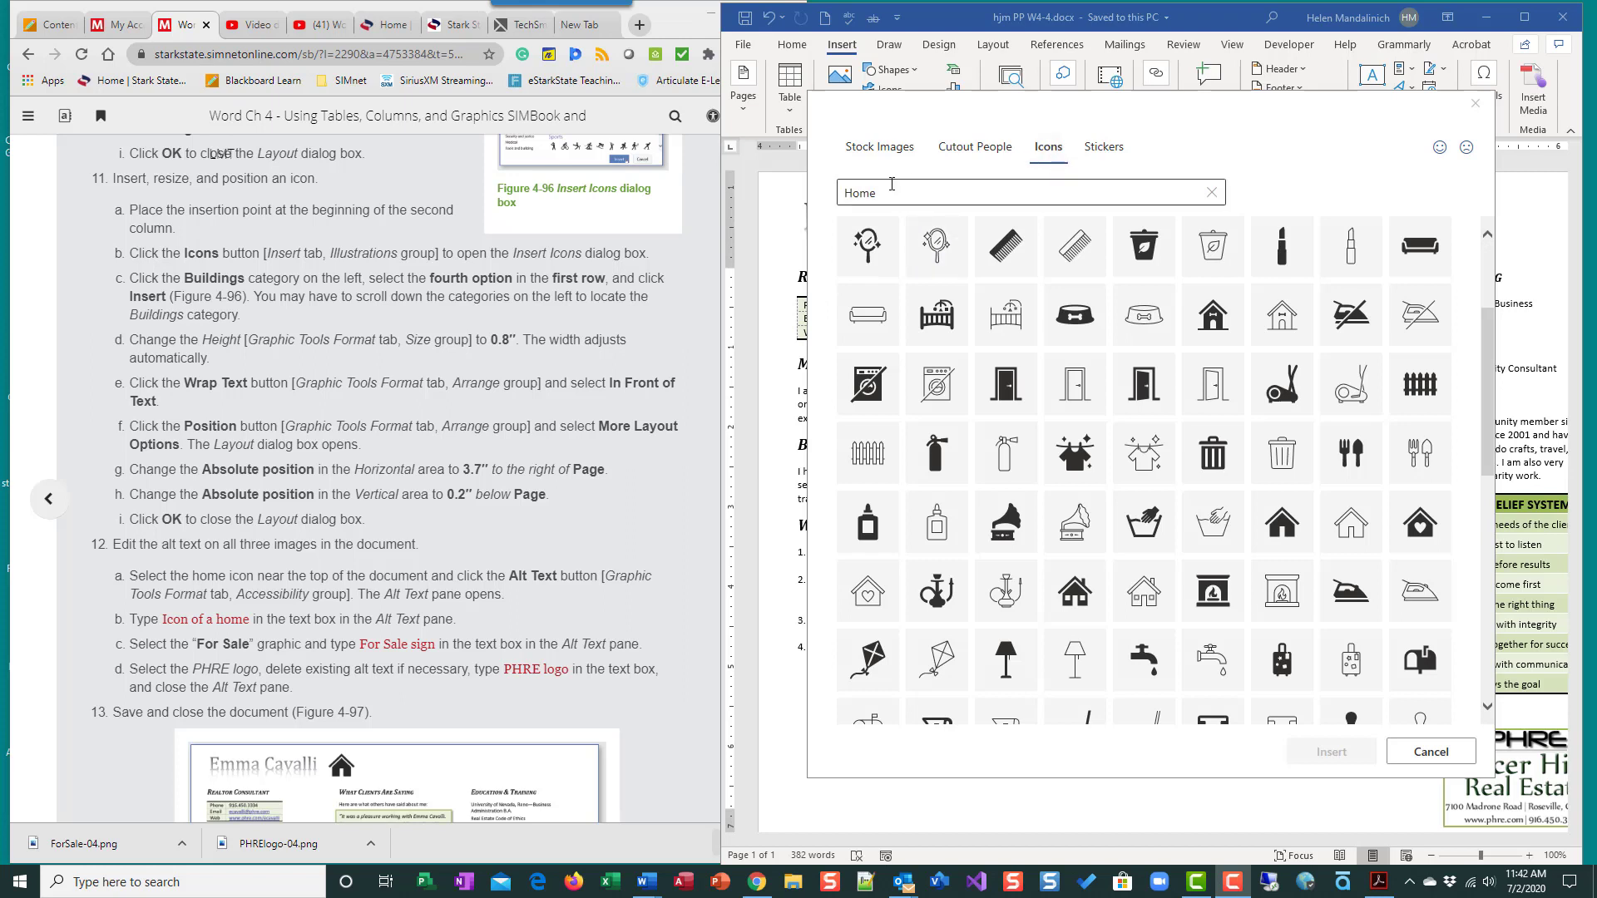
Insert the solid black house icon from the Home category of the icon library
click(1047, 198)
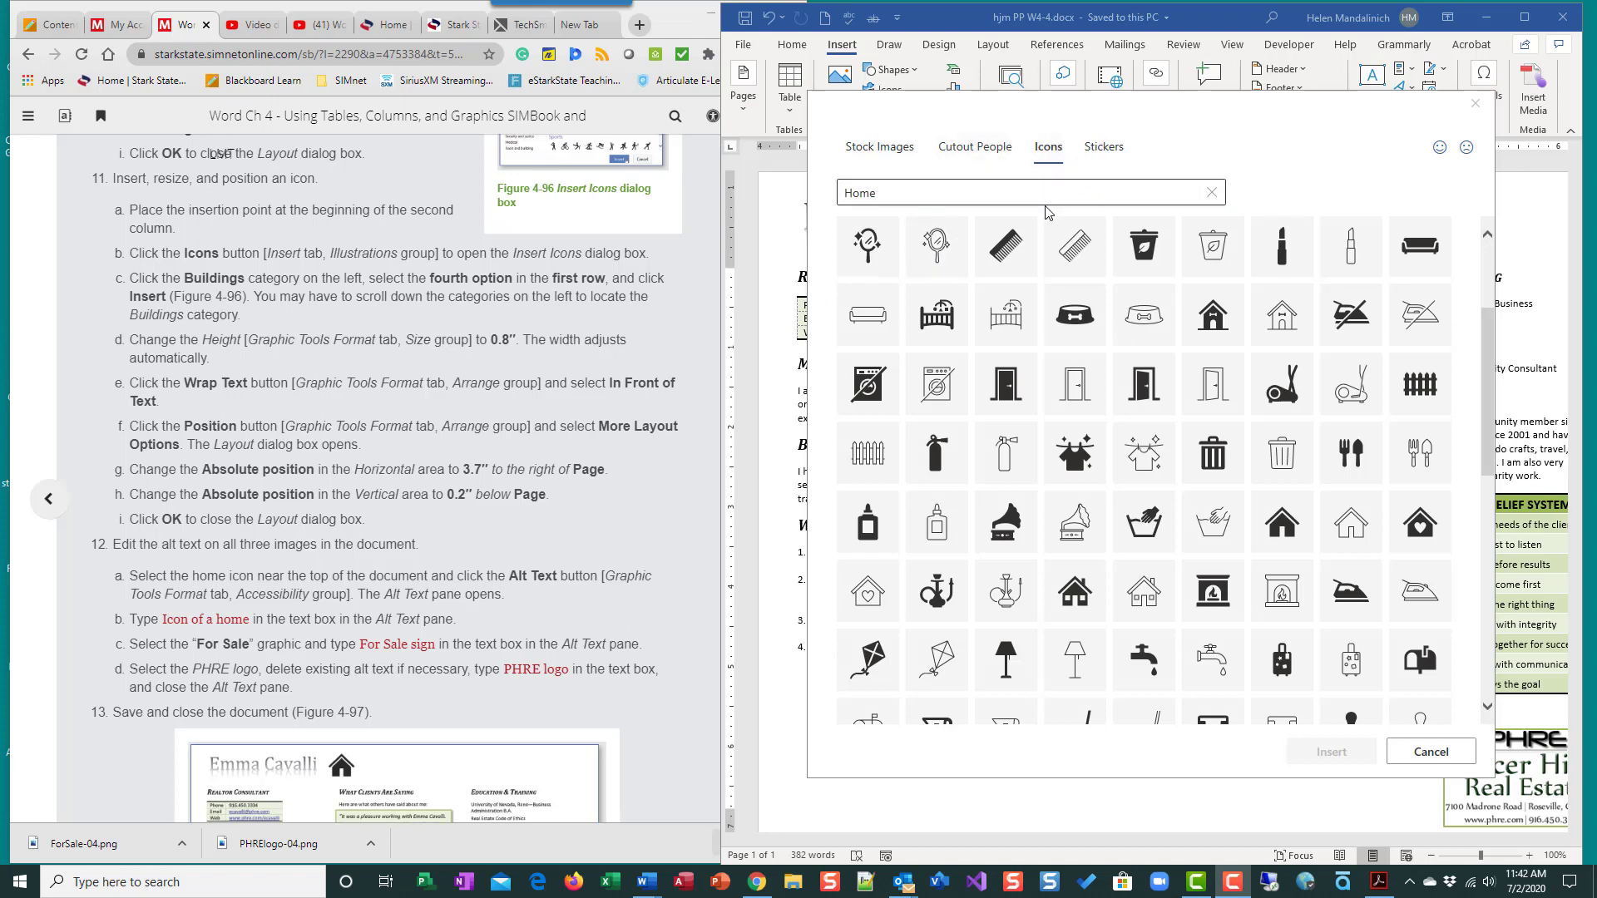
click(1210, 195)
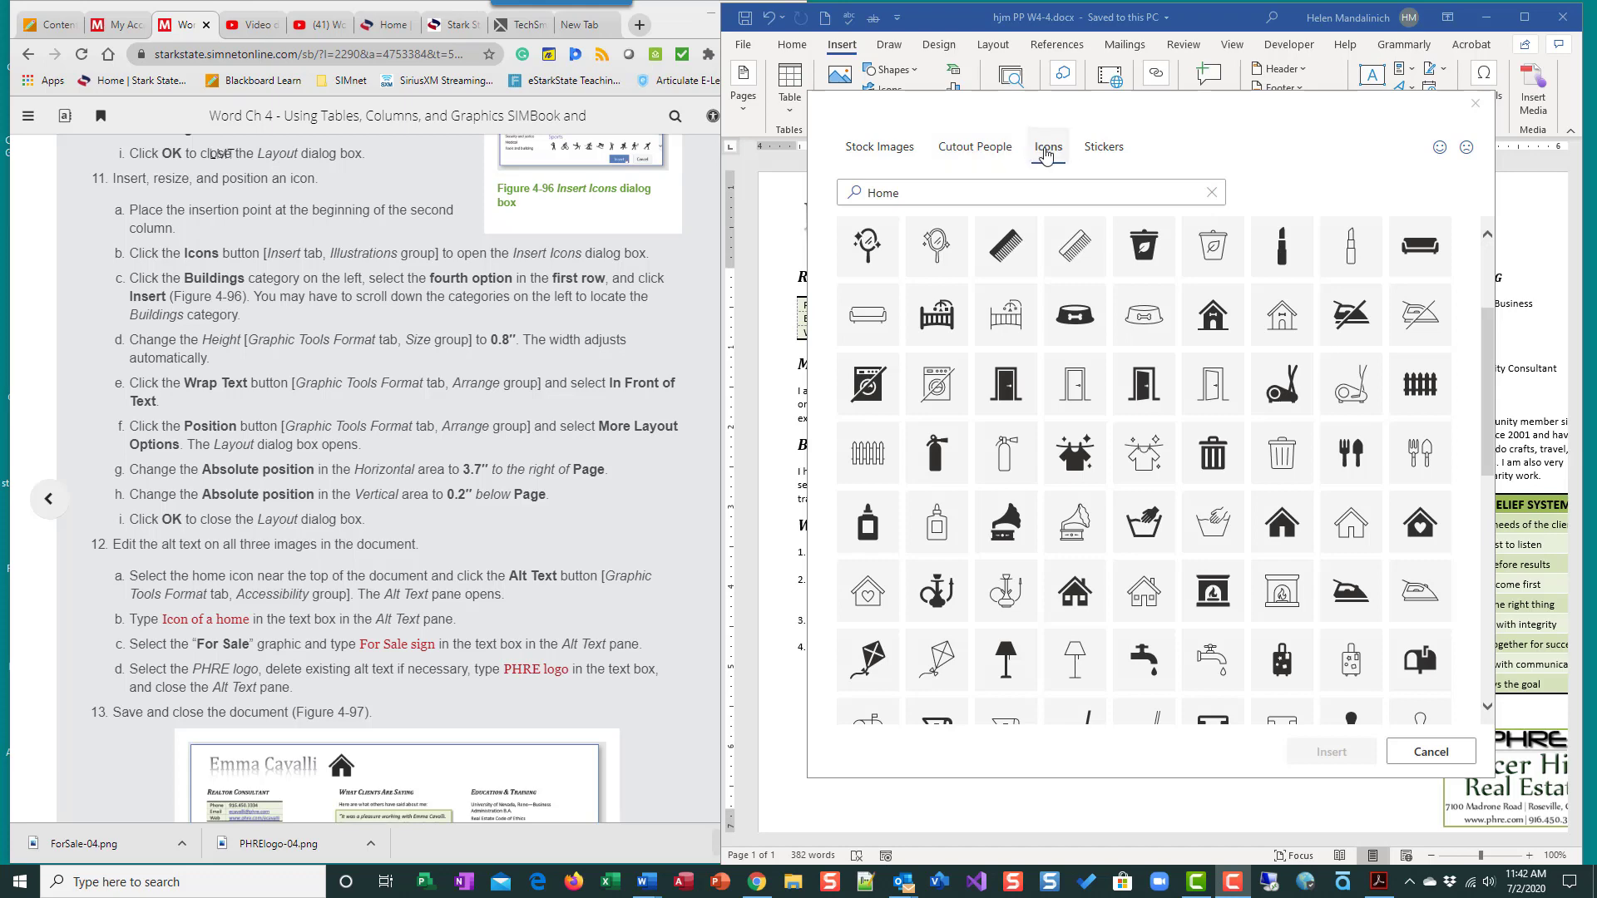
click(1058, 155)
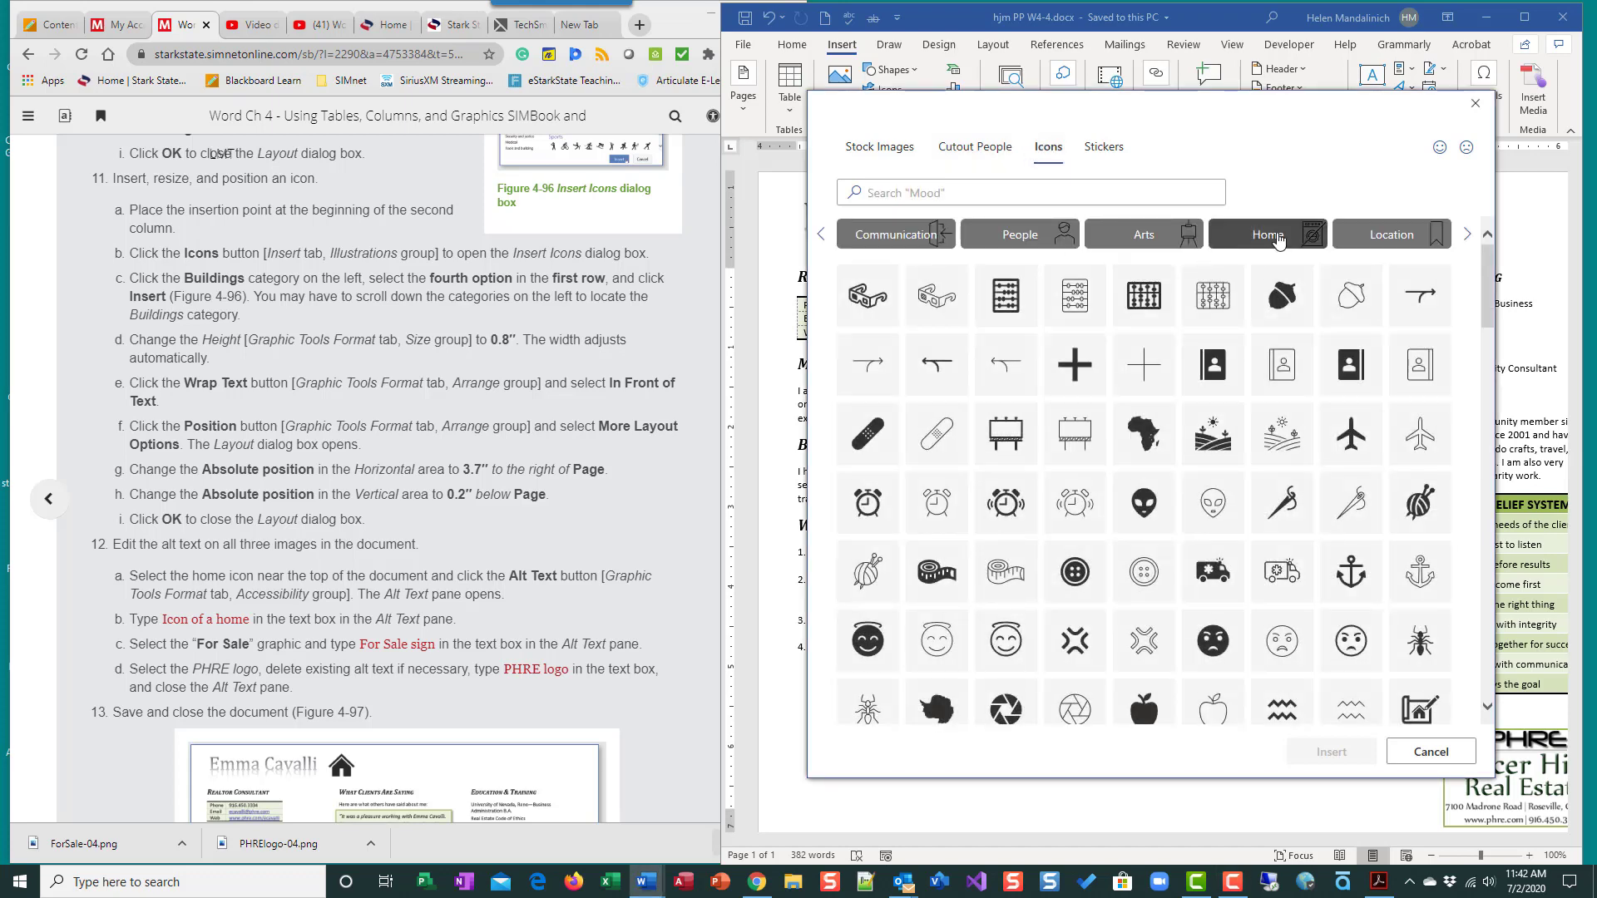
click(1277, 239)
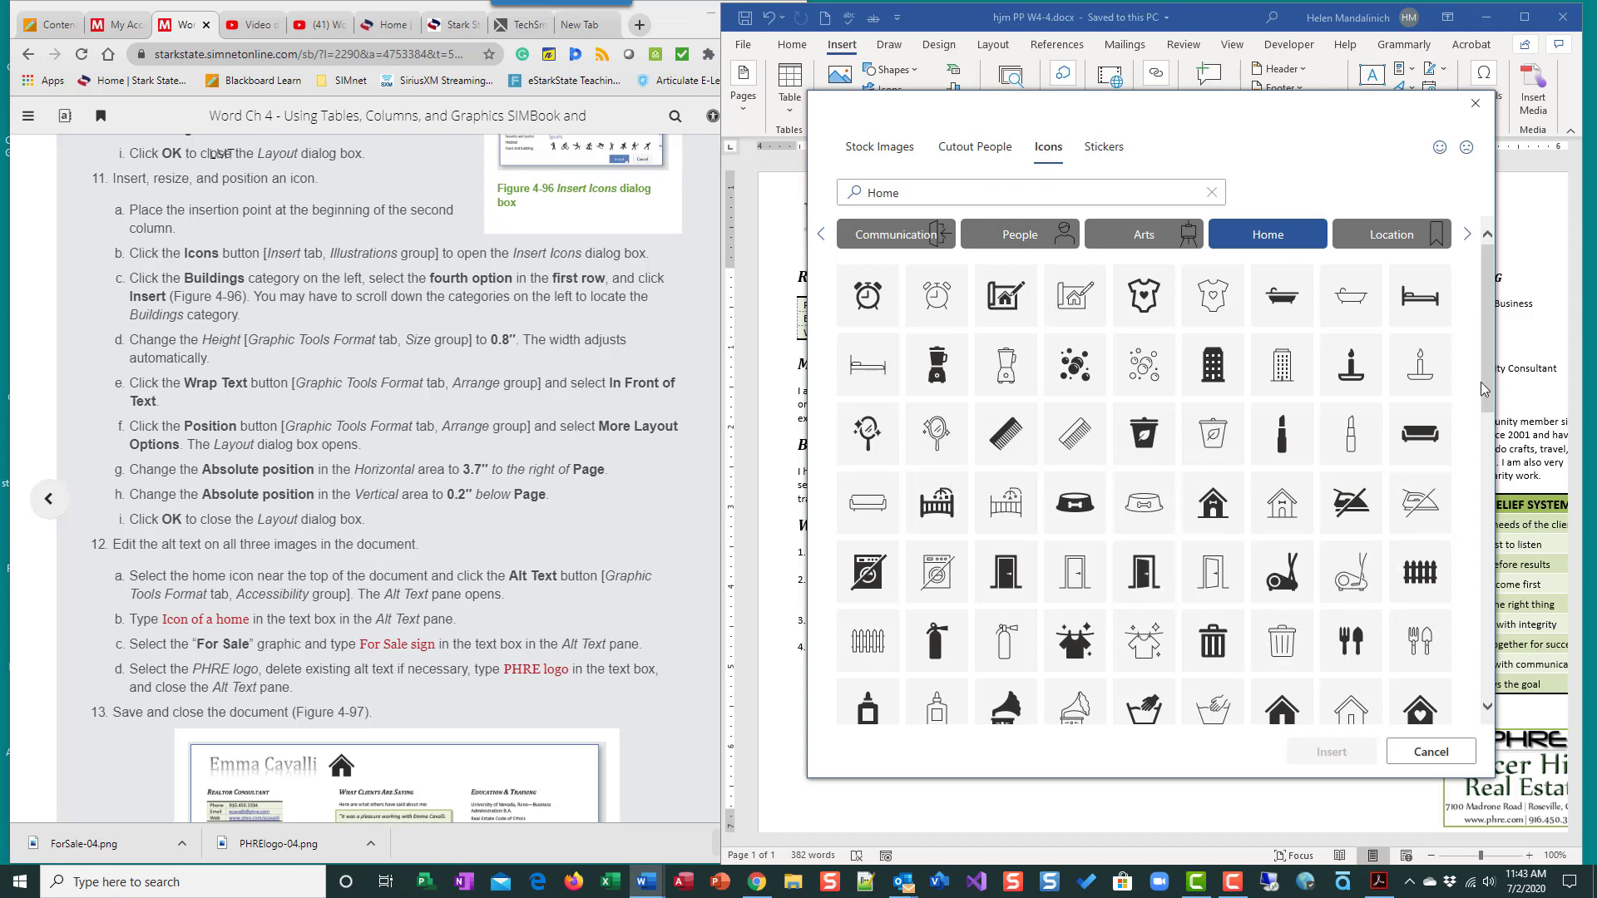
scroll(1490, 373, down, 4)
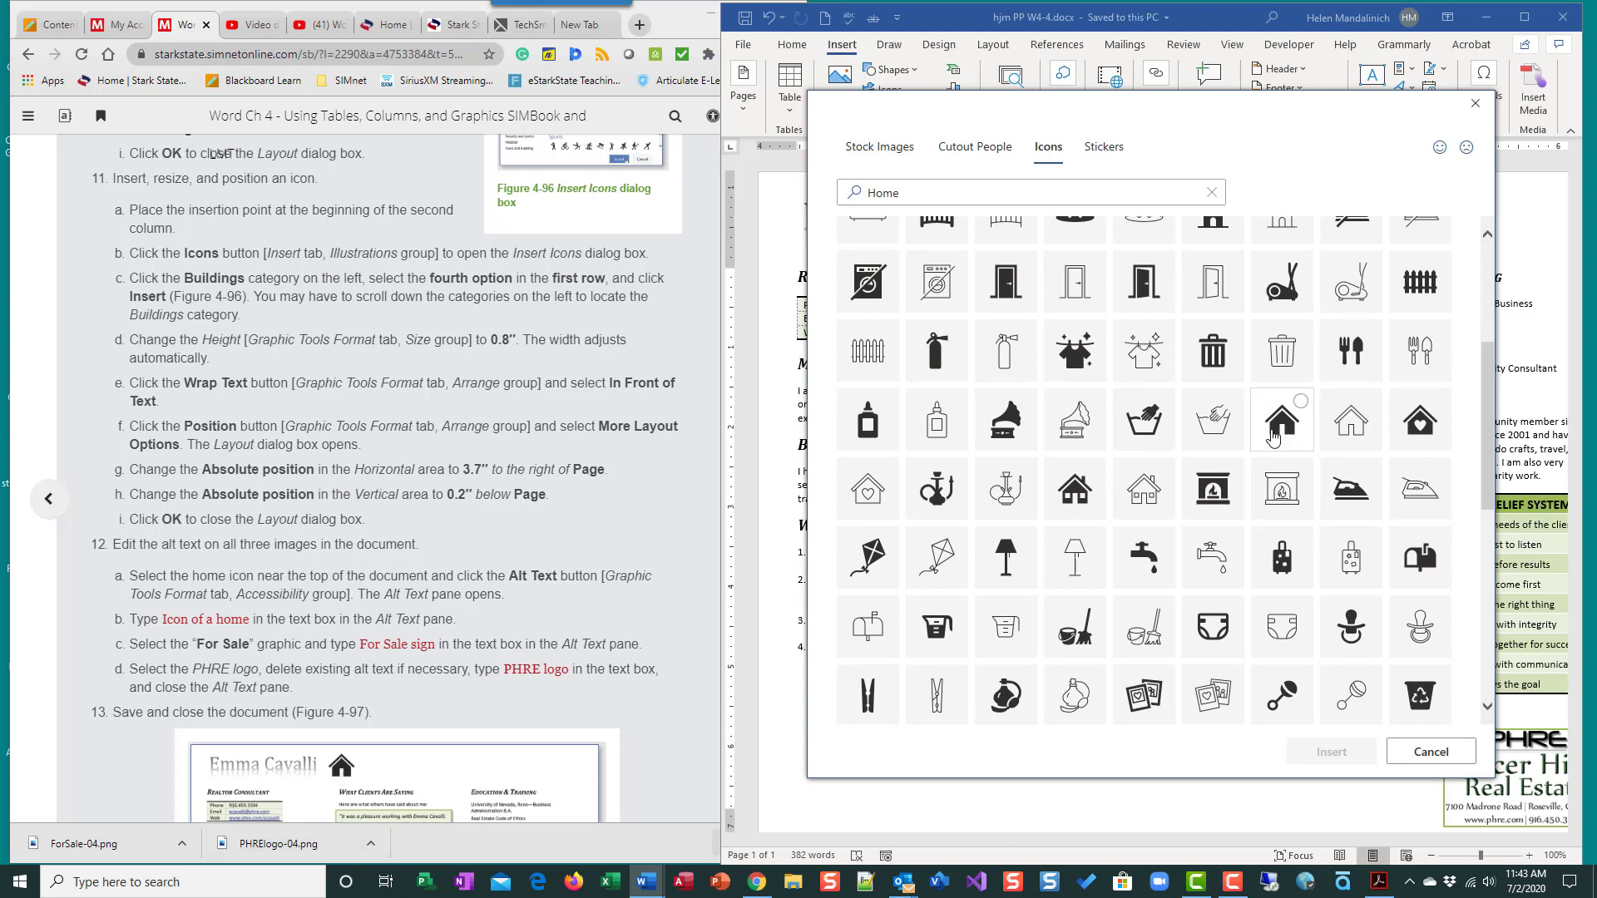
click(1273, 434)
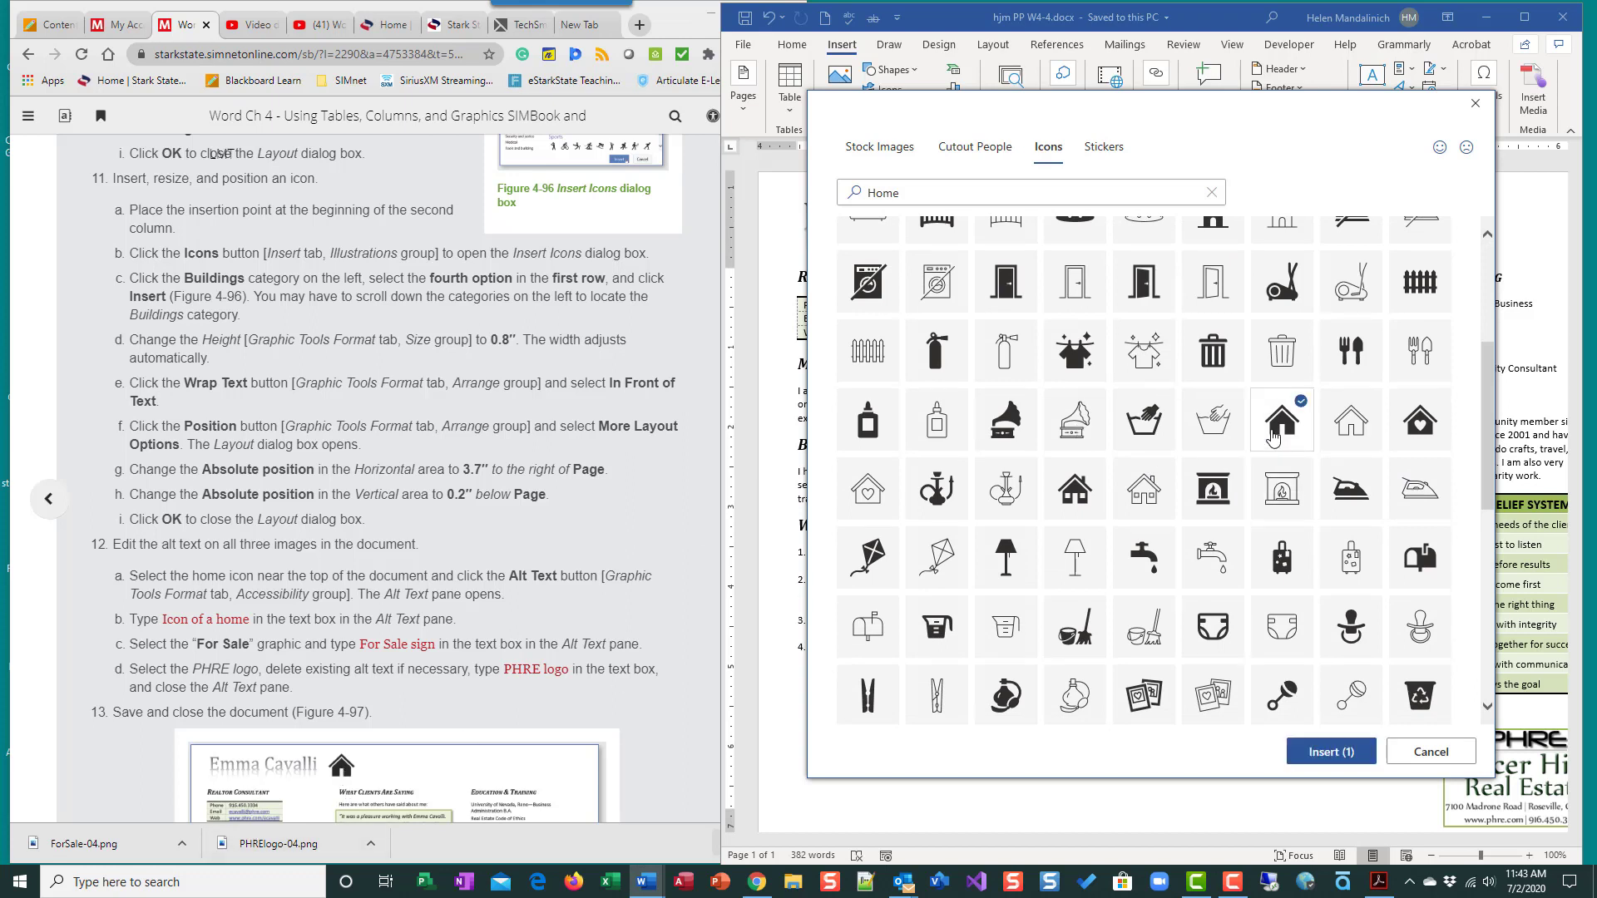
click(1321, 753)
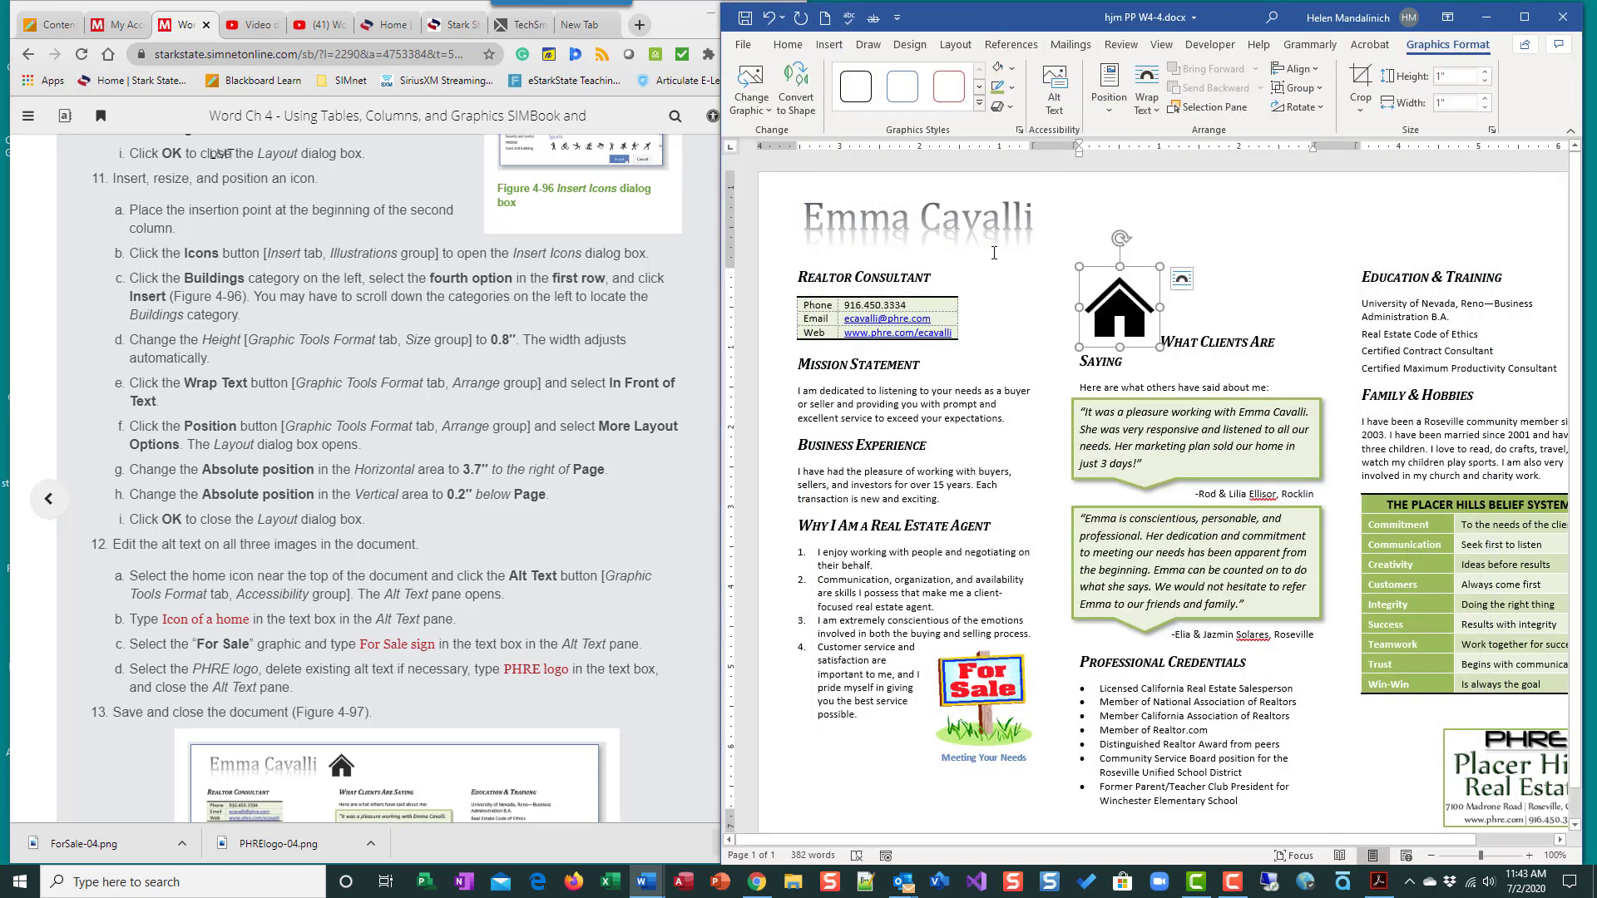
Wrap the home icon In Front of Text and set its absolute position to 3.7" right of Page and 0.2" below Page
click(1146, 101)
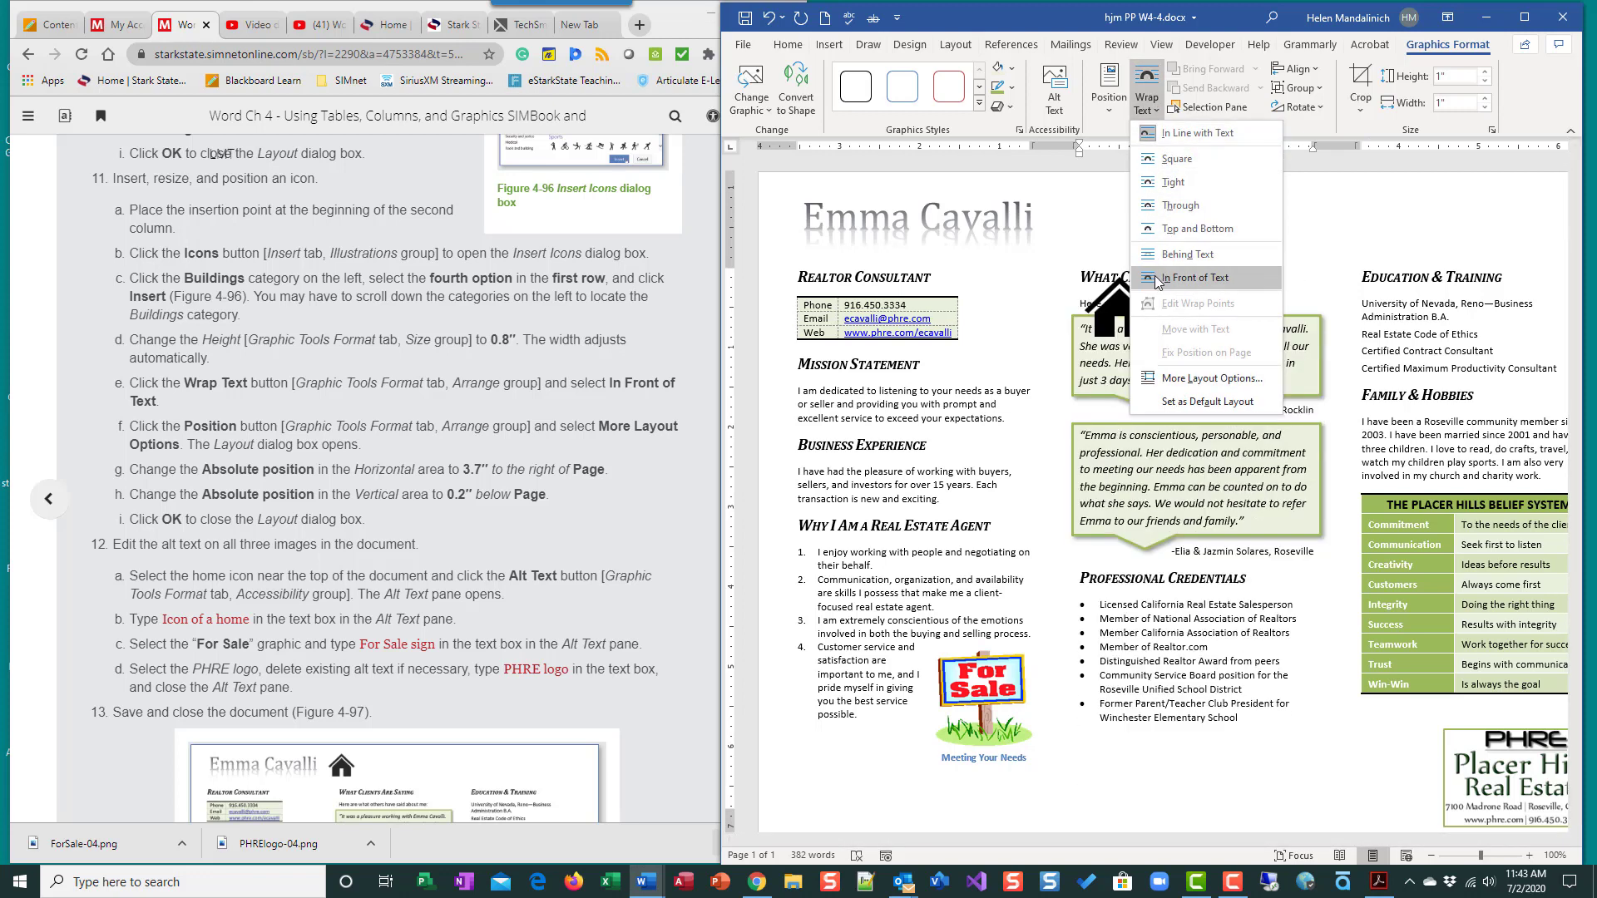
click(1196, 277)
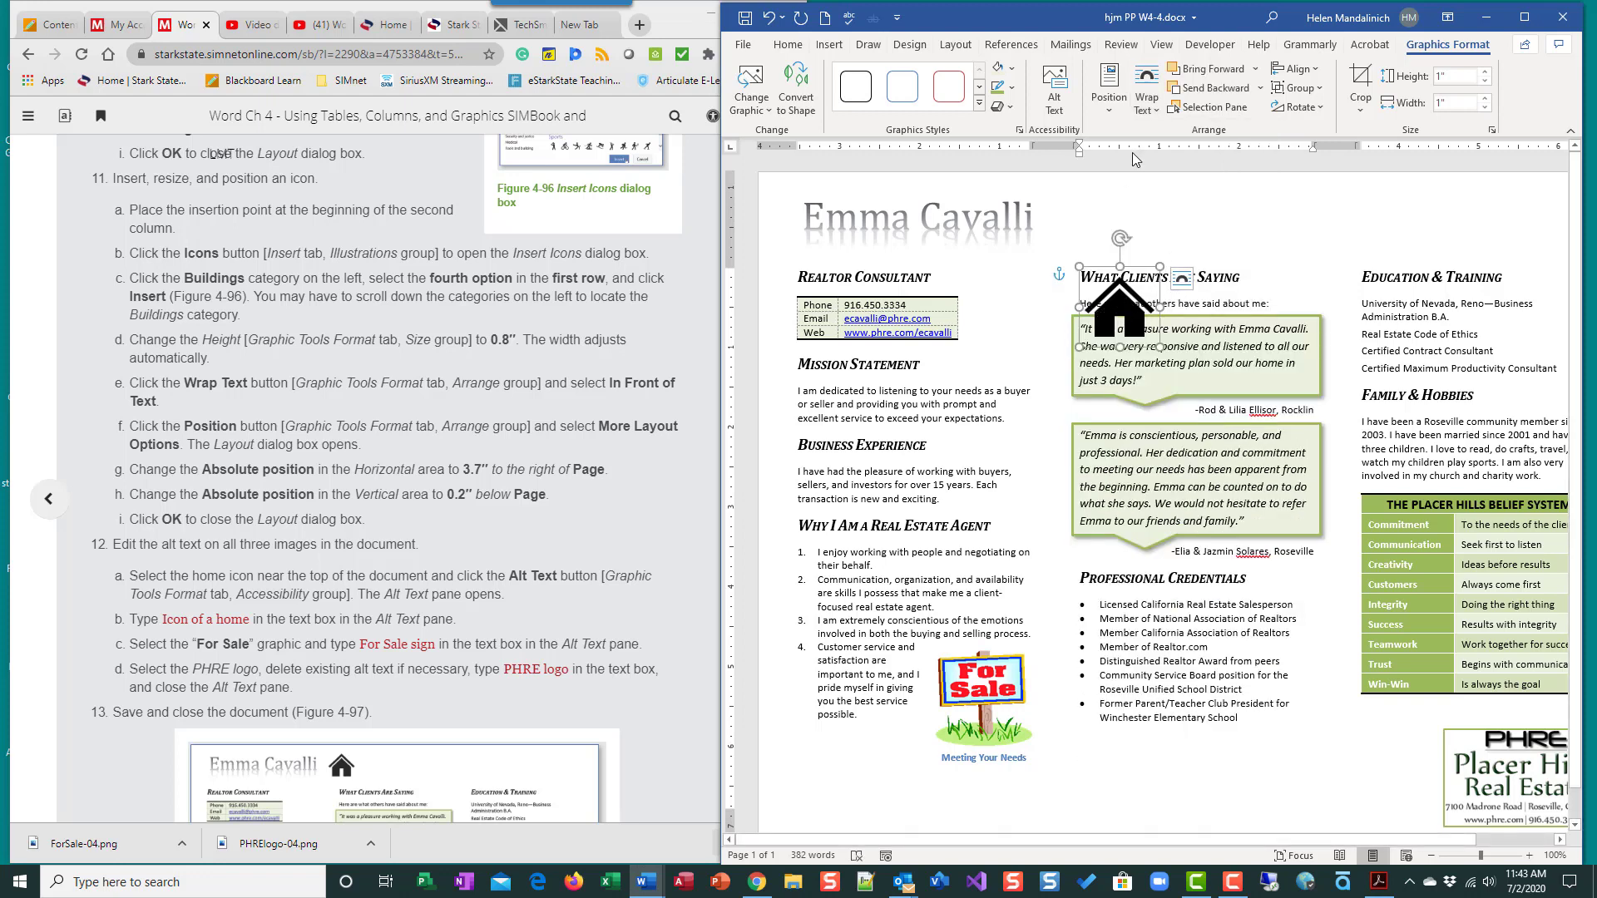
click(1123, 90)
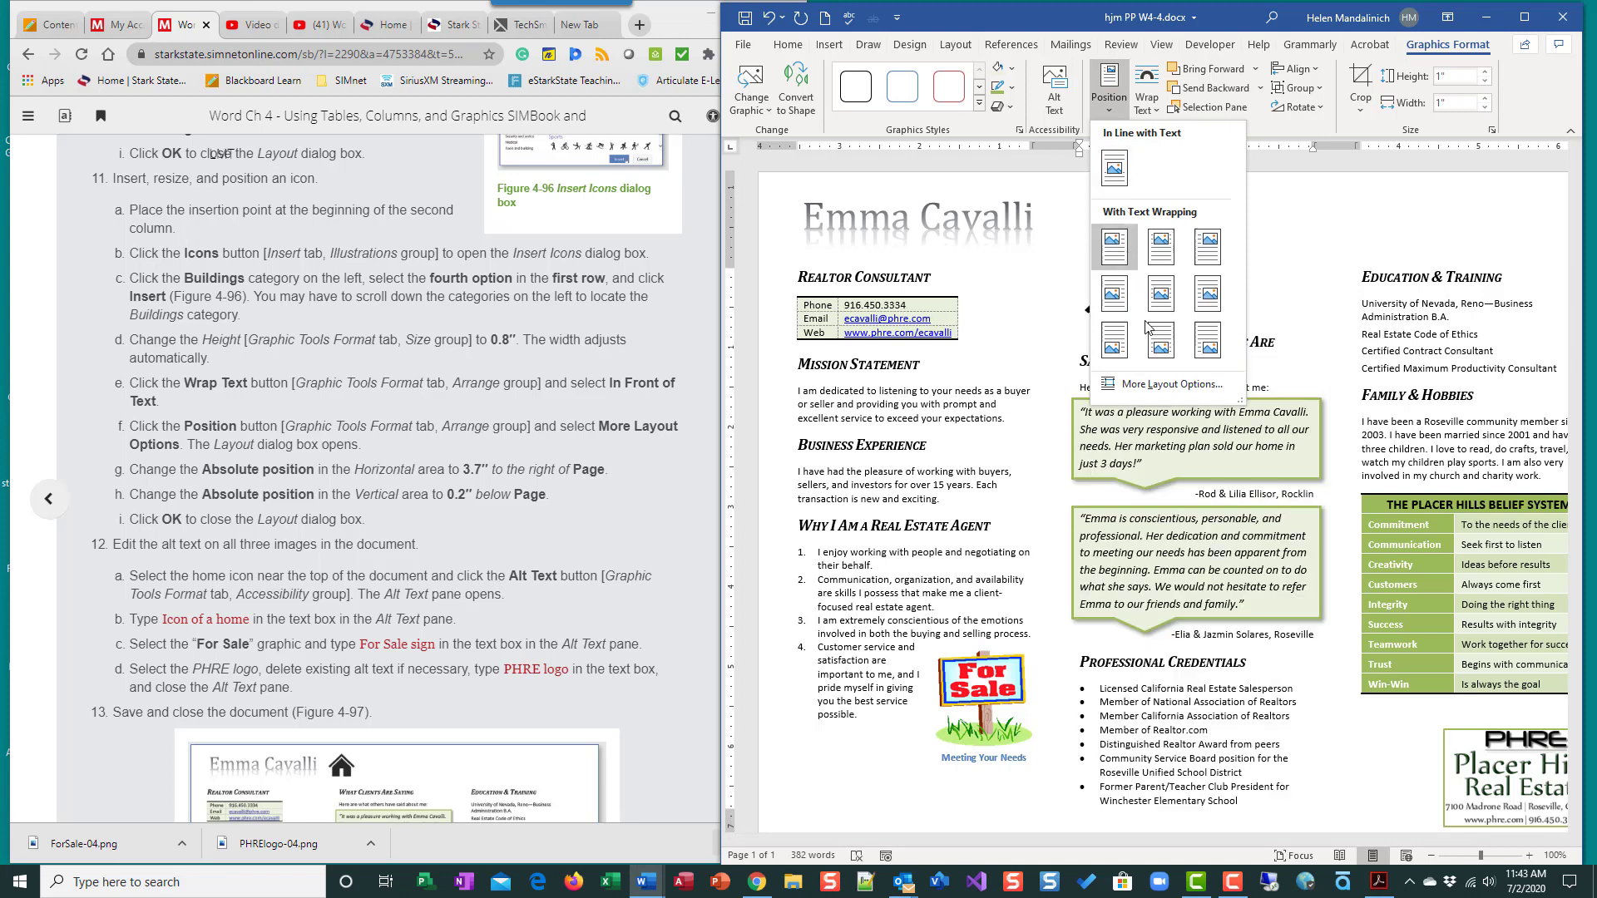
click(1164, 383)
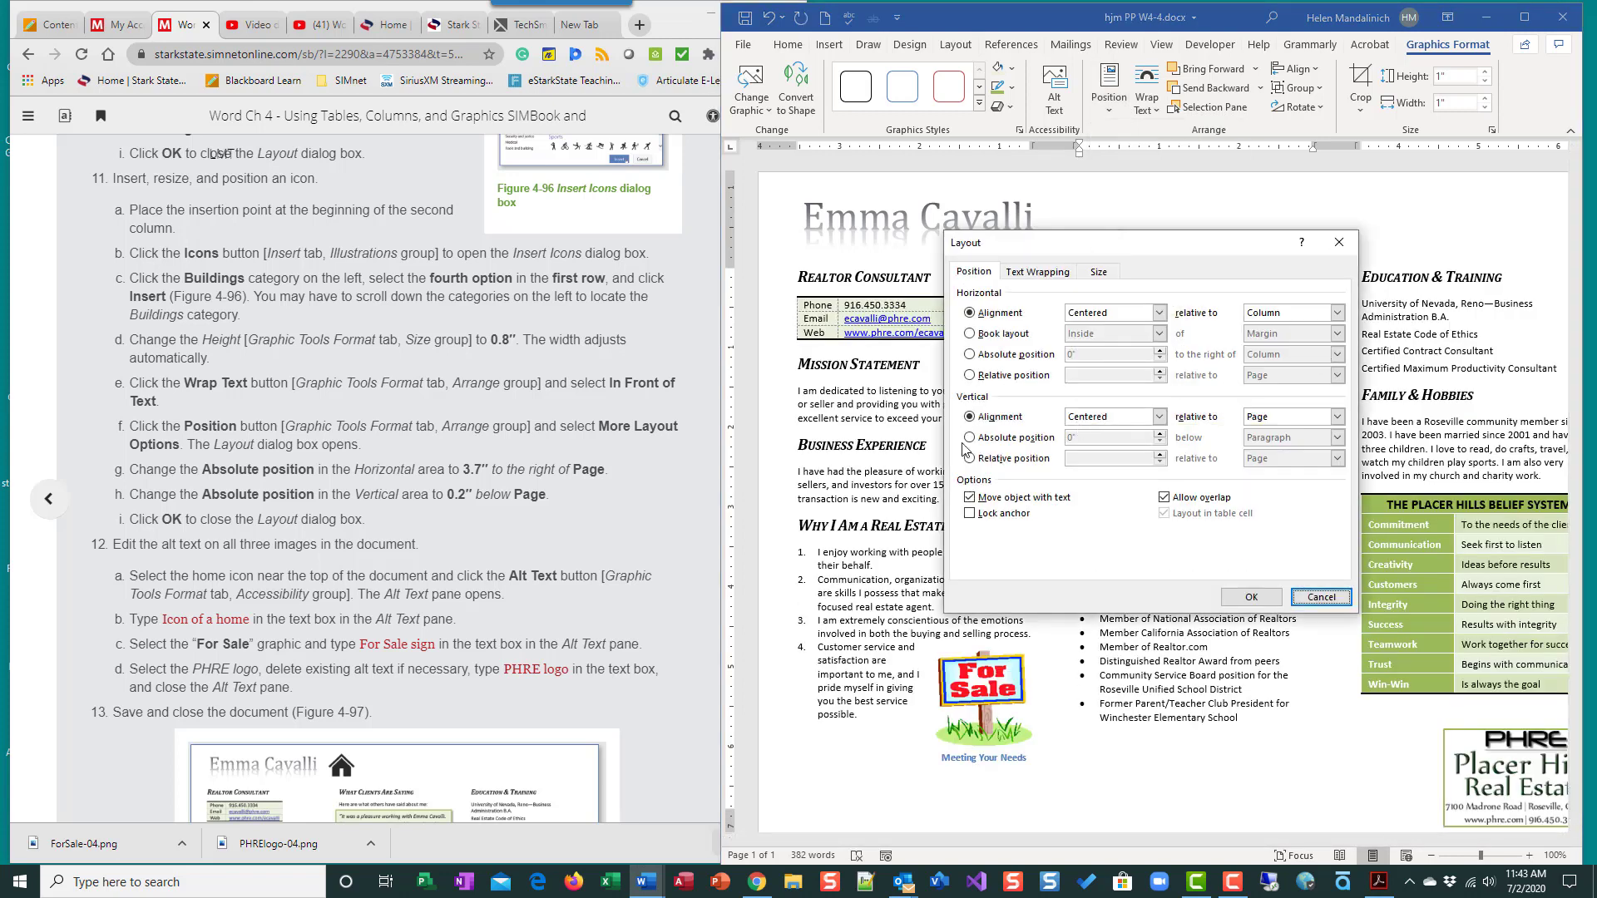
click(970, 354)
key(Tab)
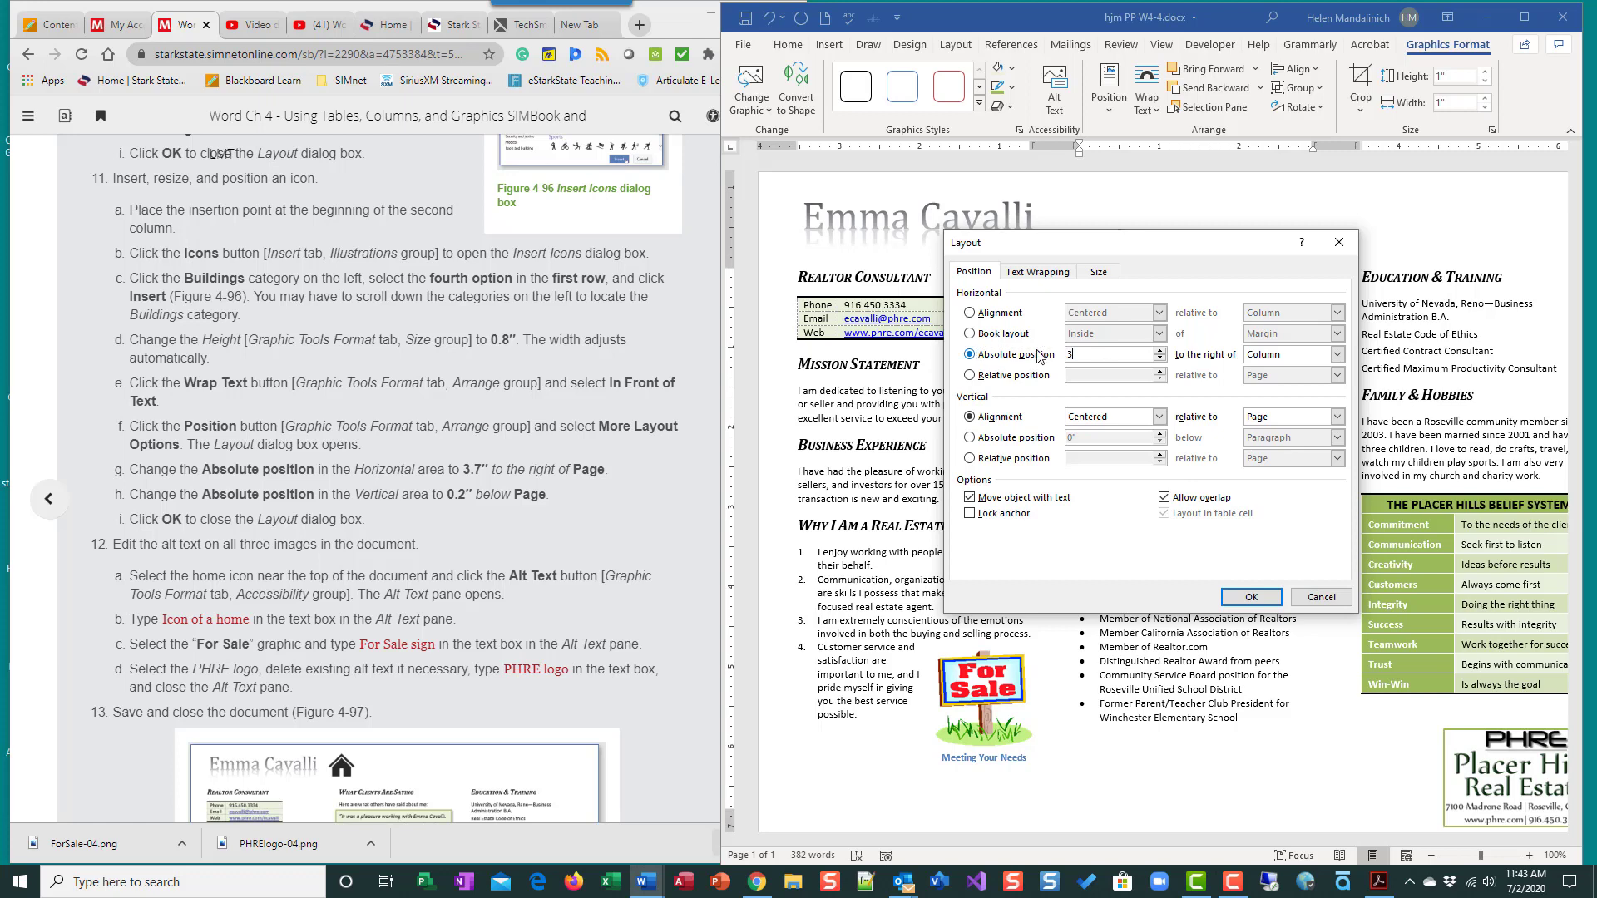
click(1335, 355)
click(1288, 382)
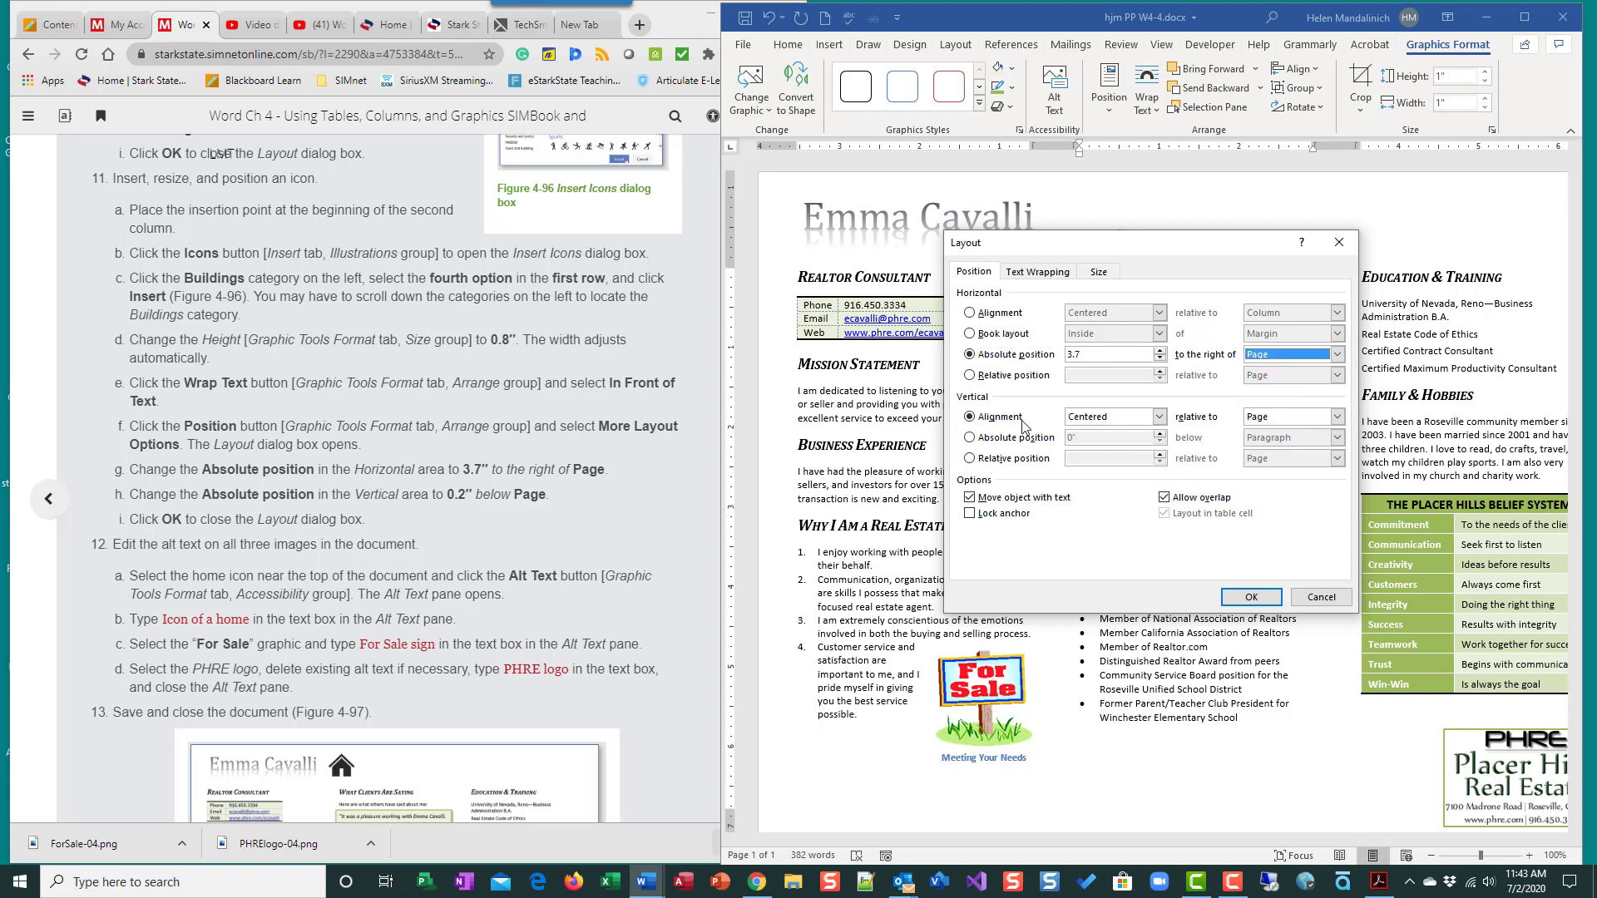
click(970, 438)
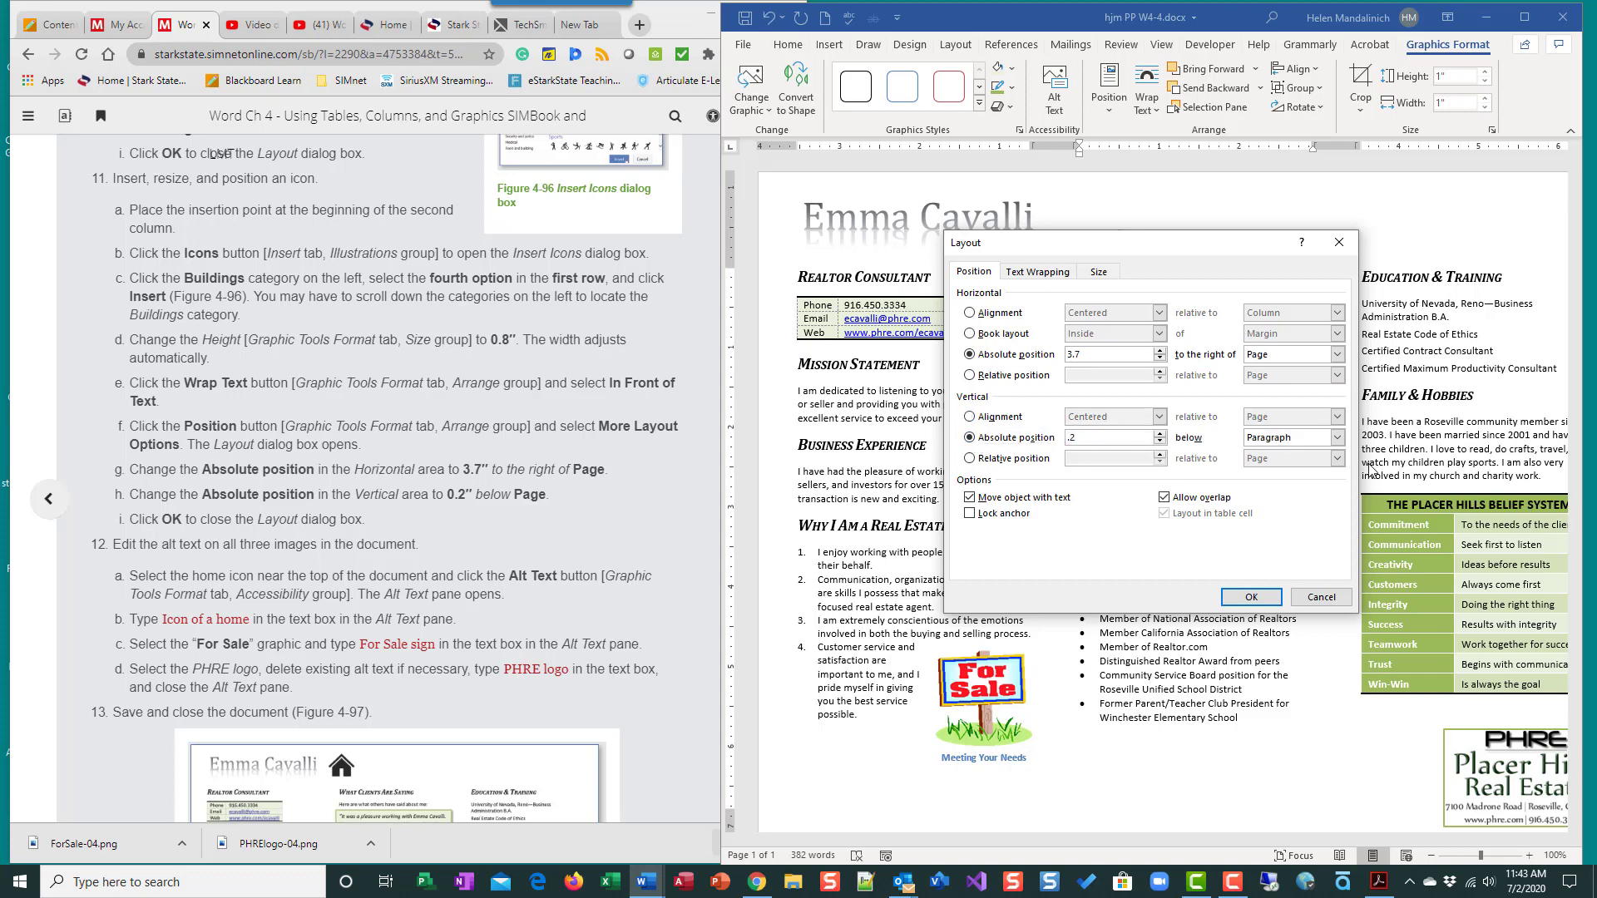
click(1336, 438)
click(1285, 462)
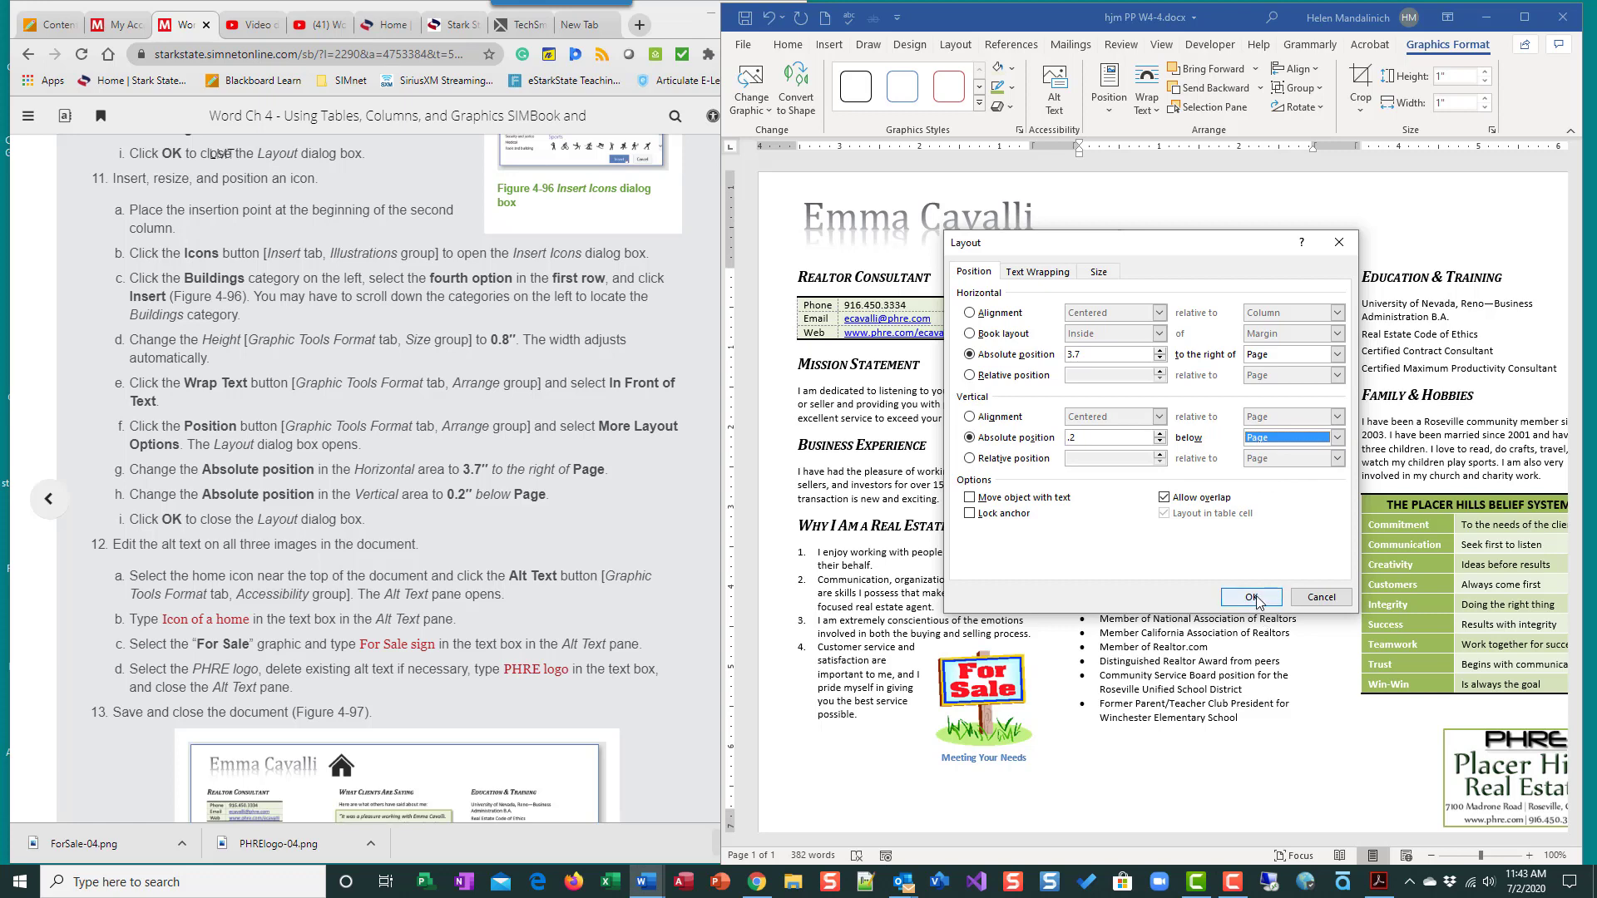
click(1253, 598)
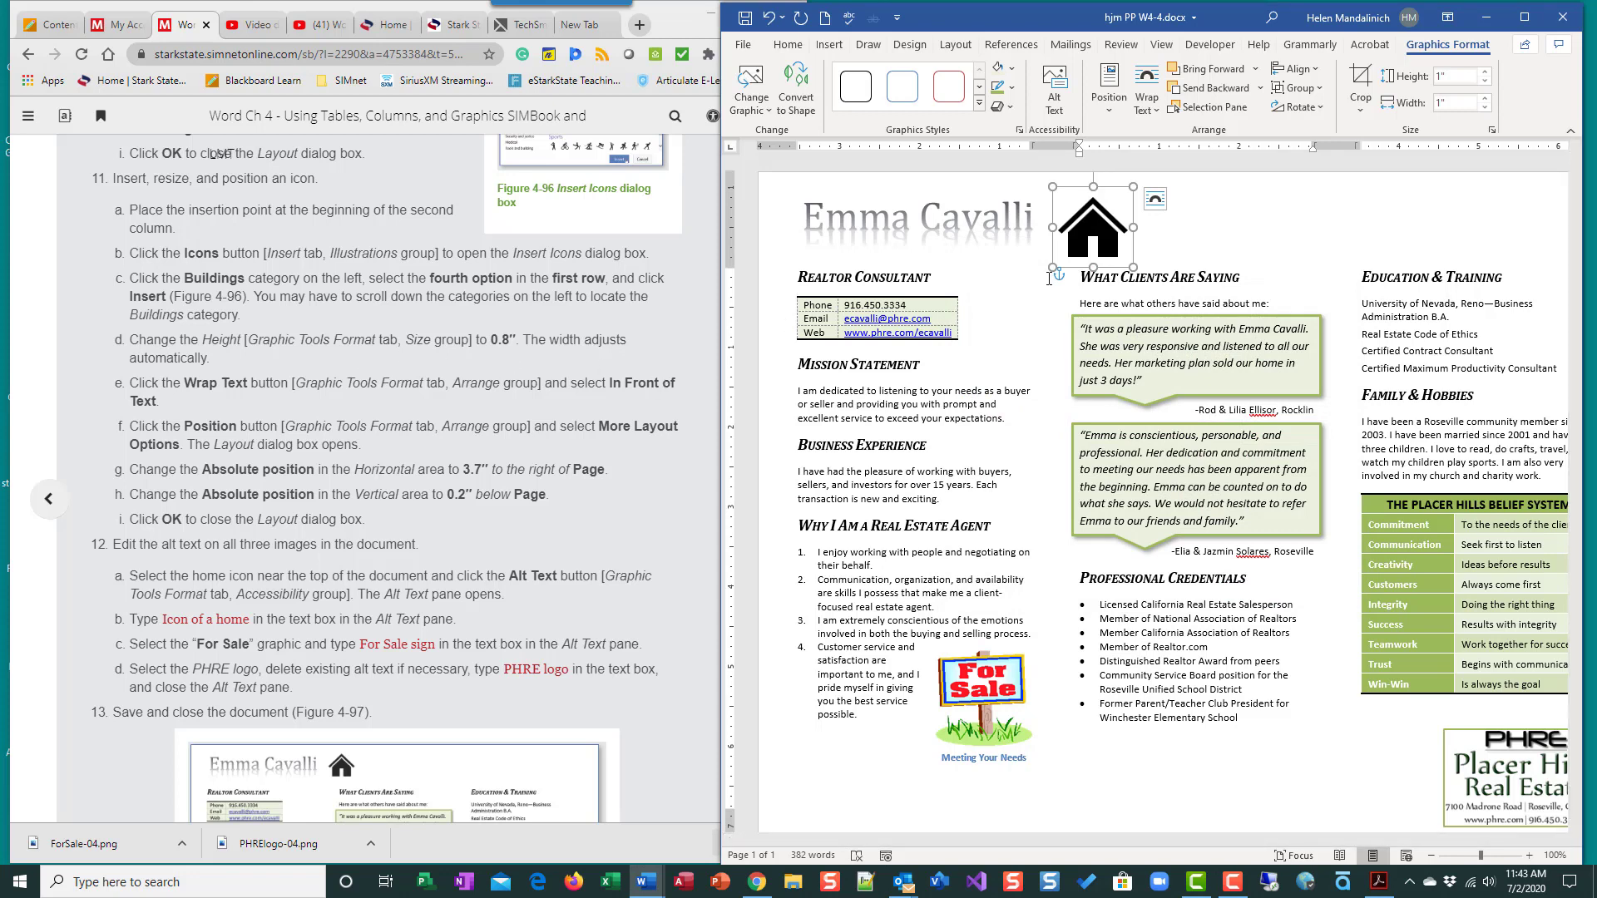
Set the home icon's height to 0.8" and check its absolute position settings in the layout options
click(1486, 81)
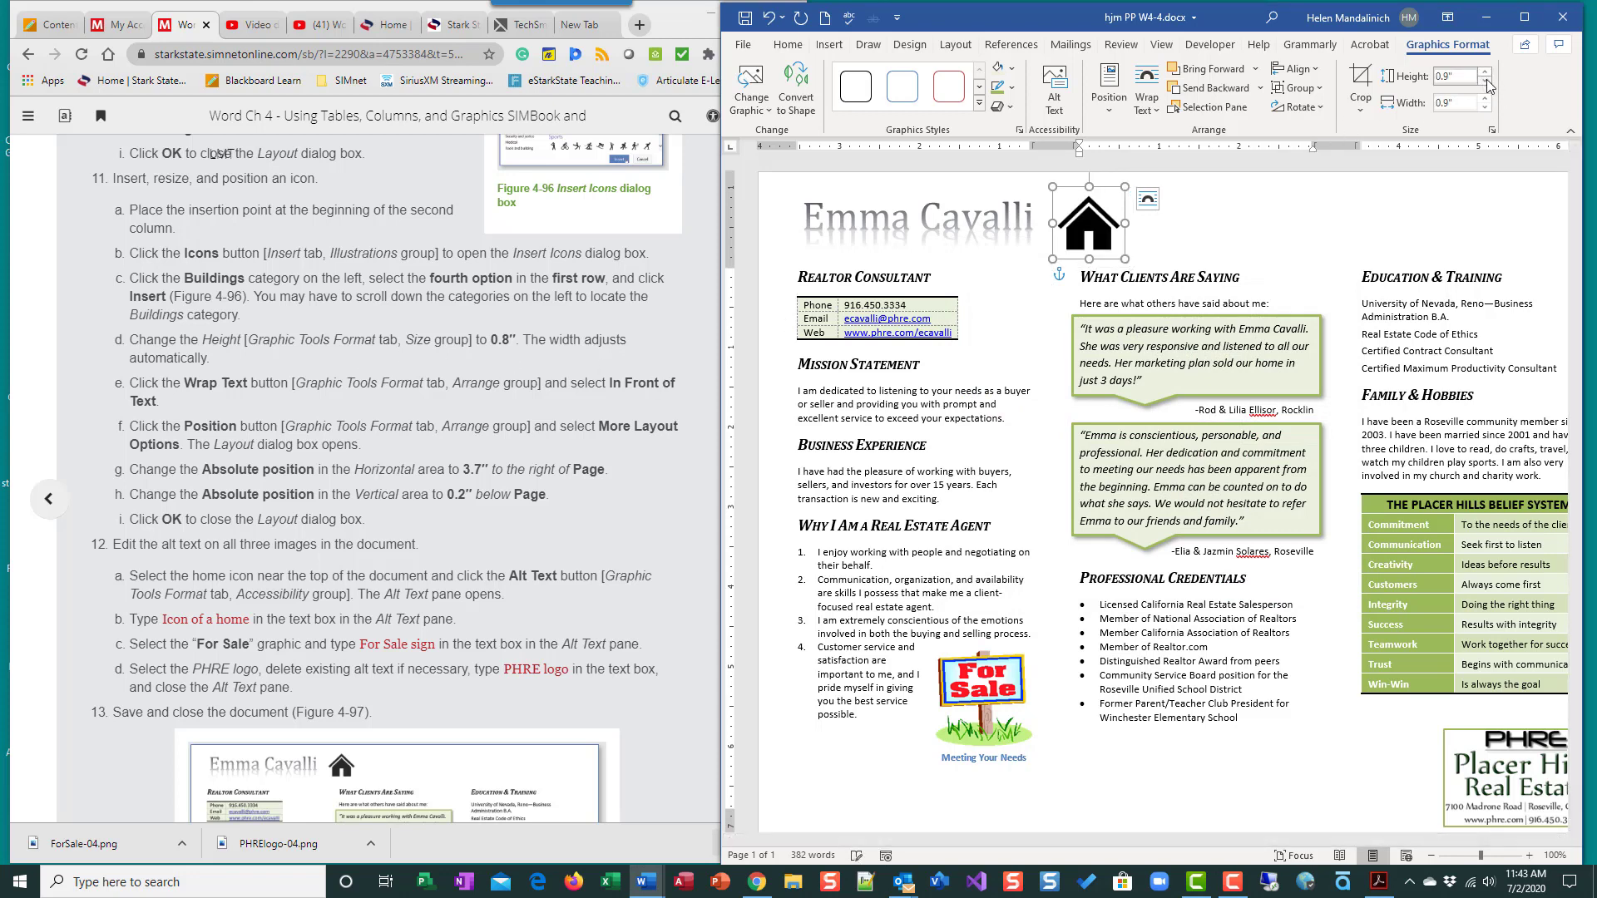
click(1486, 80)
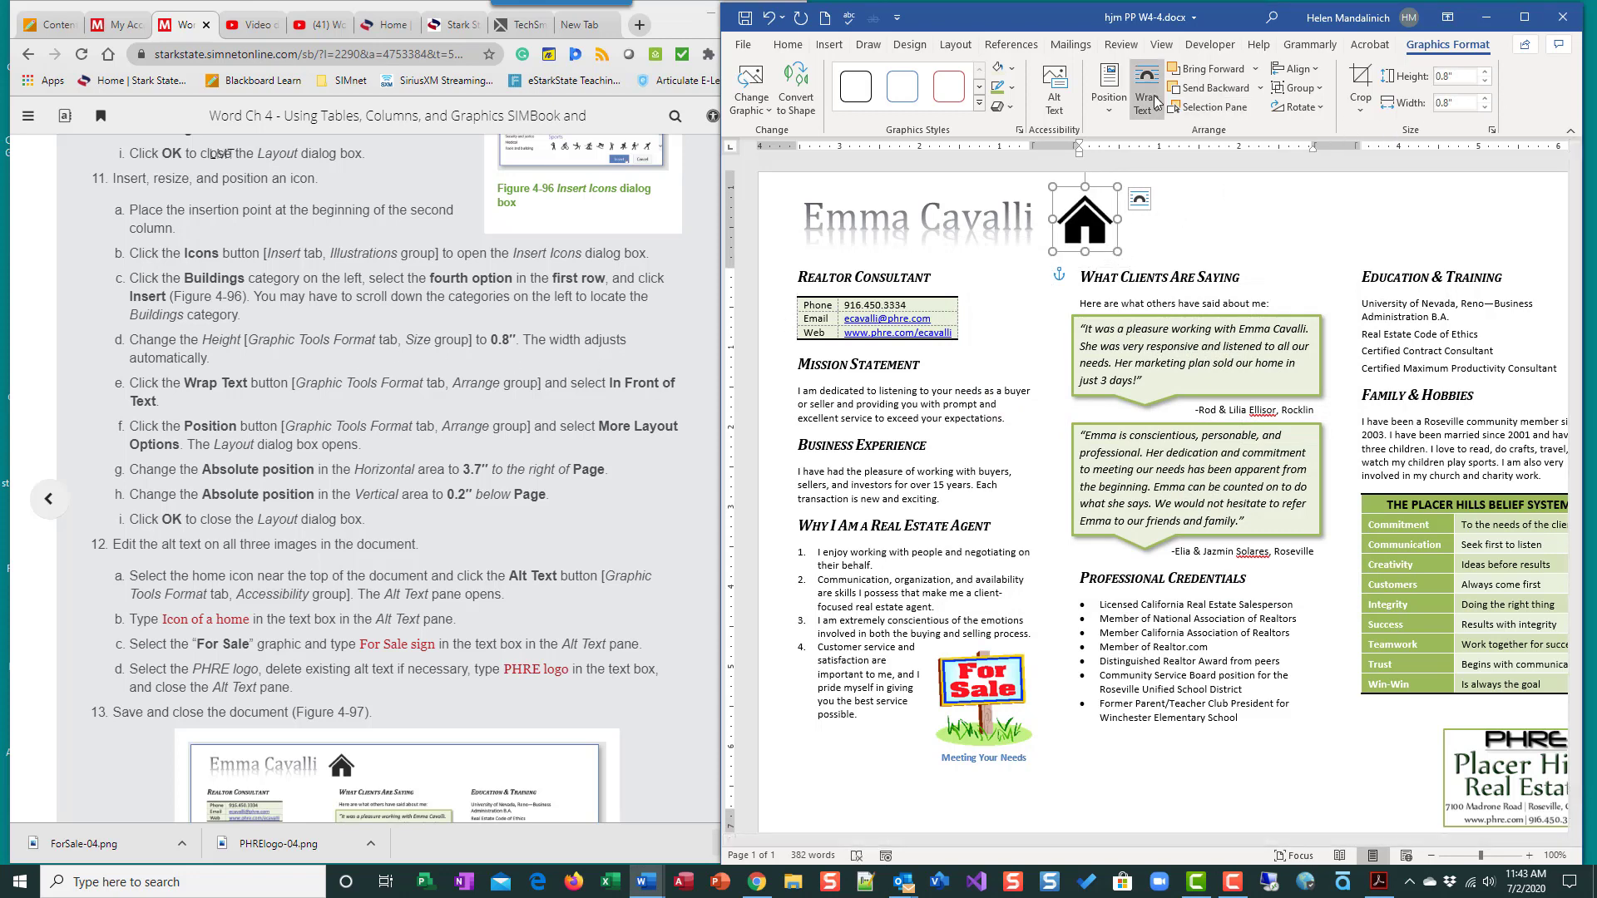
click(1109, 83)
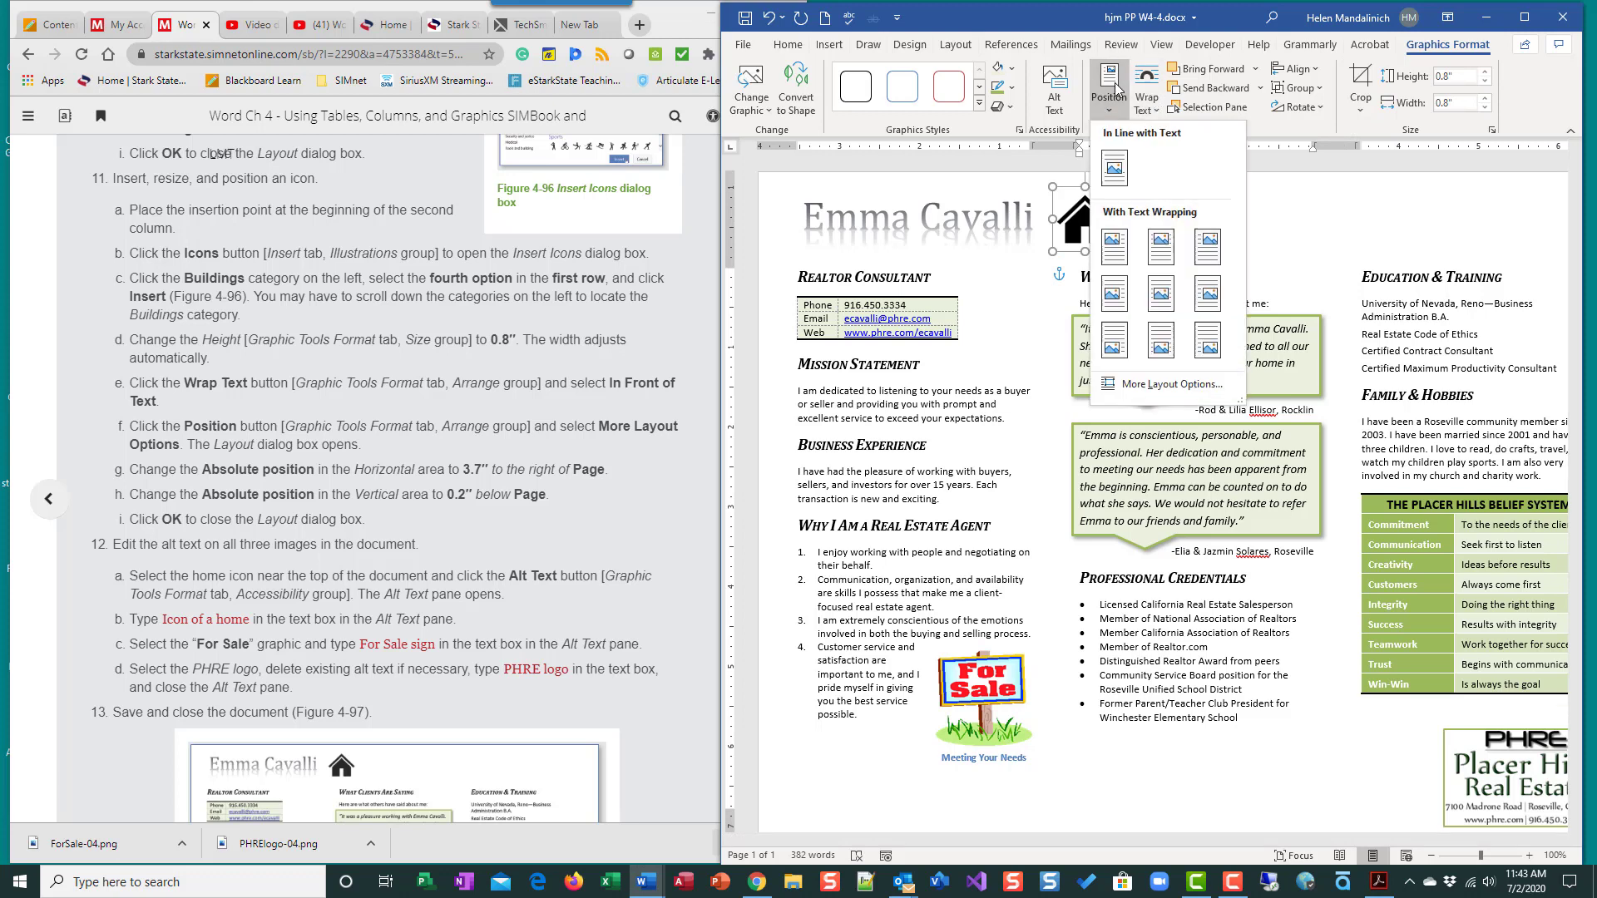
click(1153, 400)
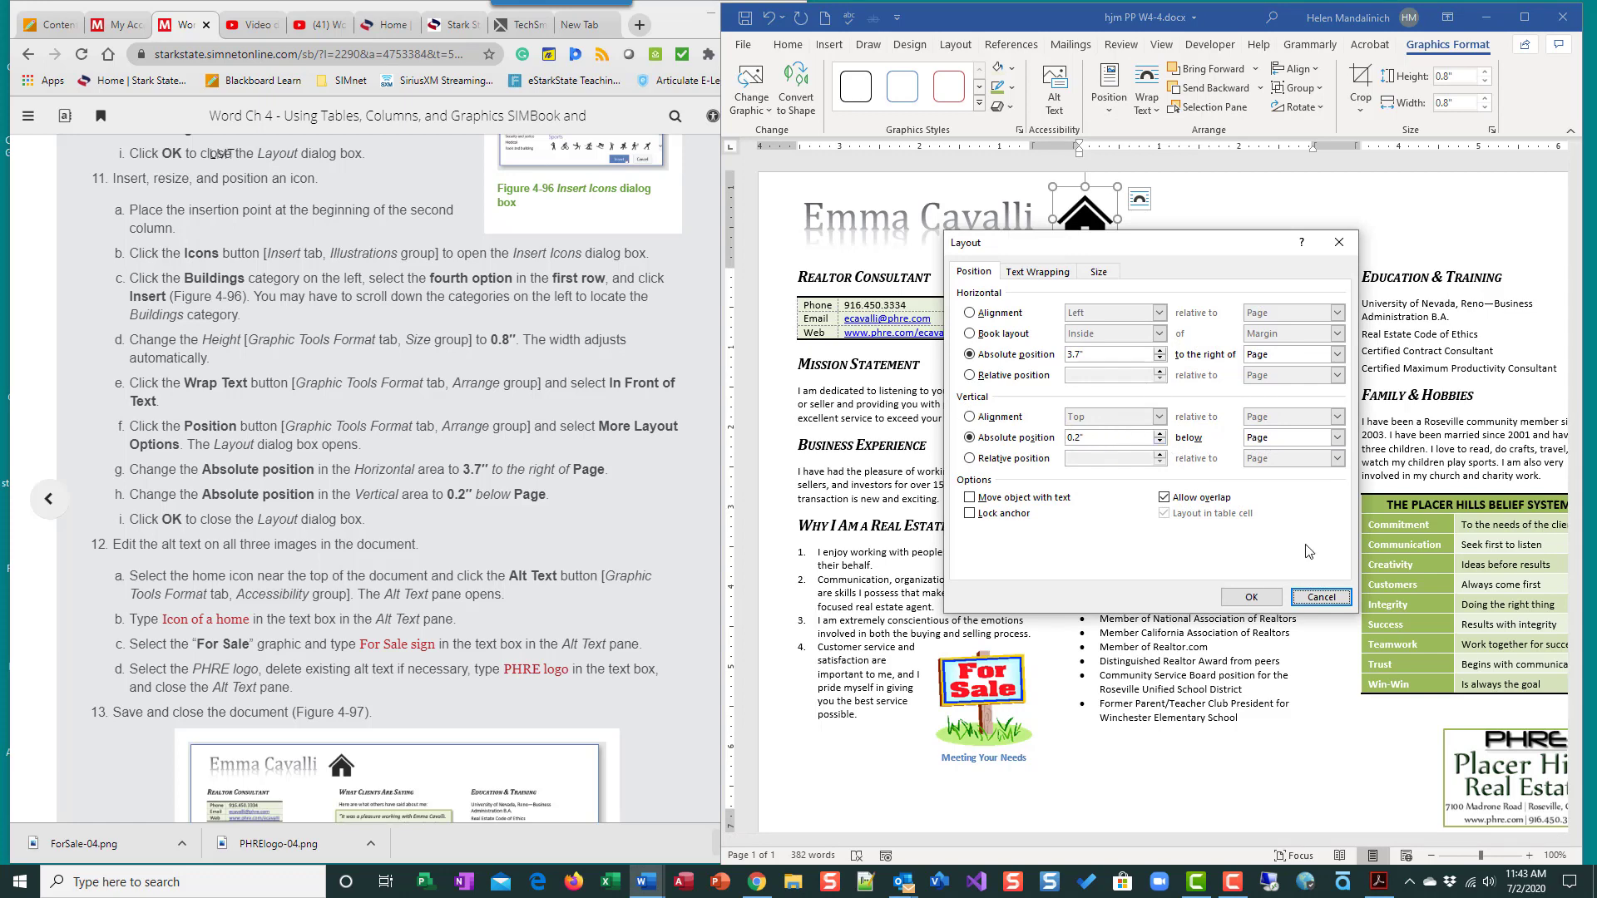
click(1251, 596)
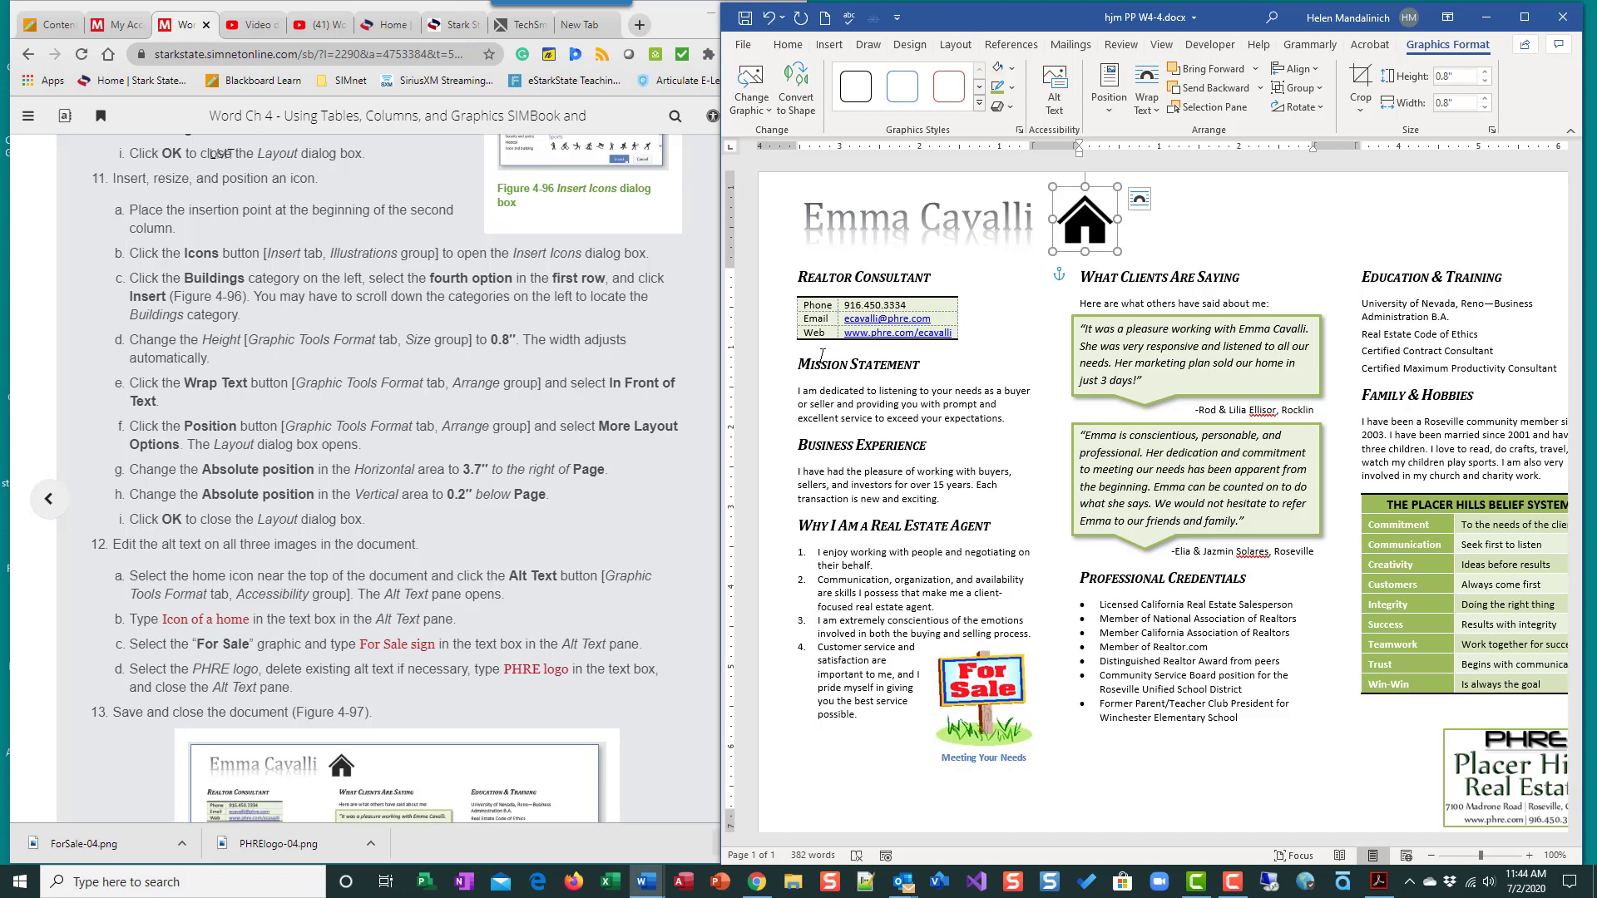
click(1025, 427)
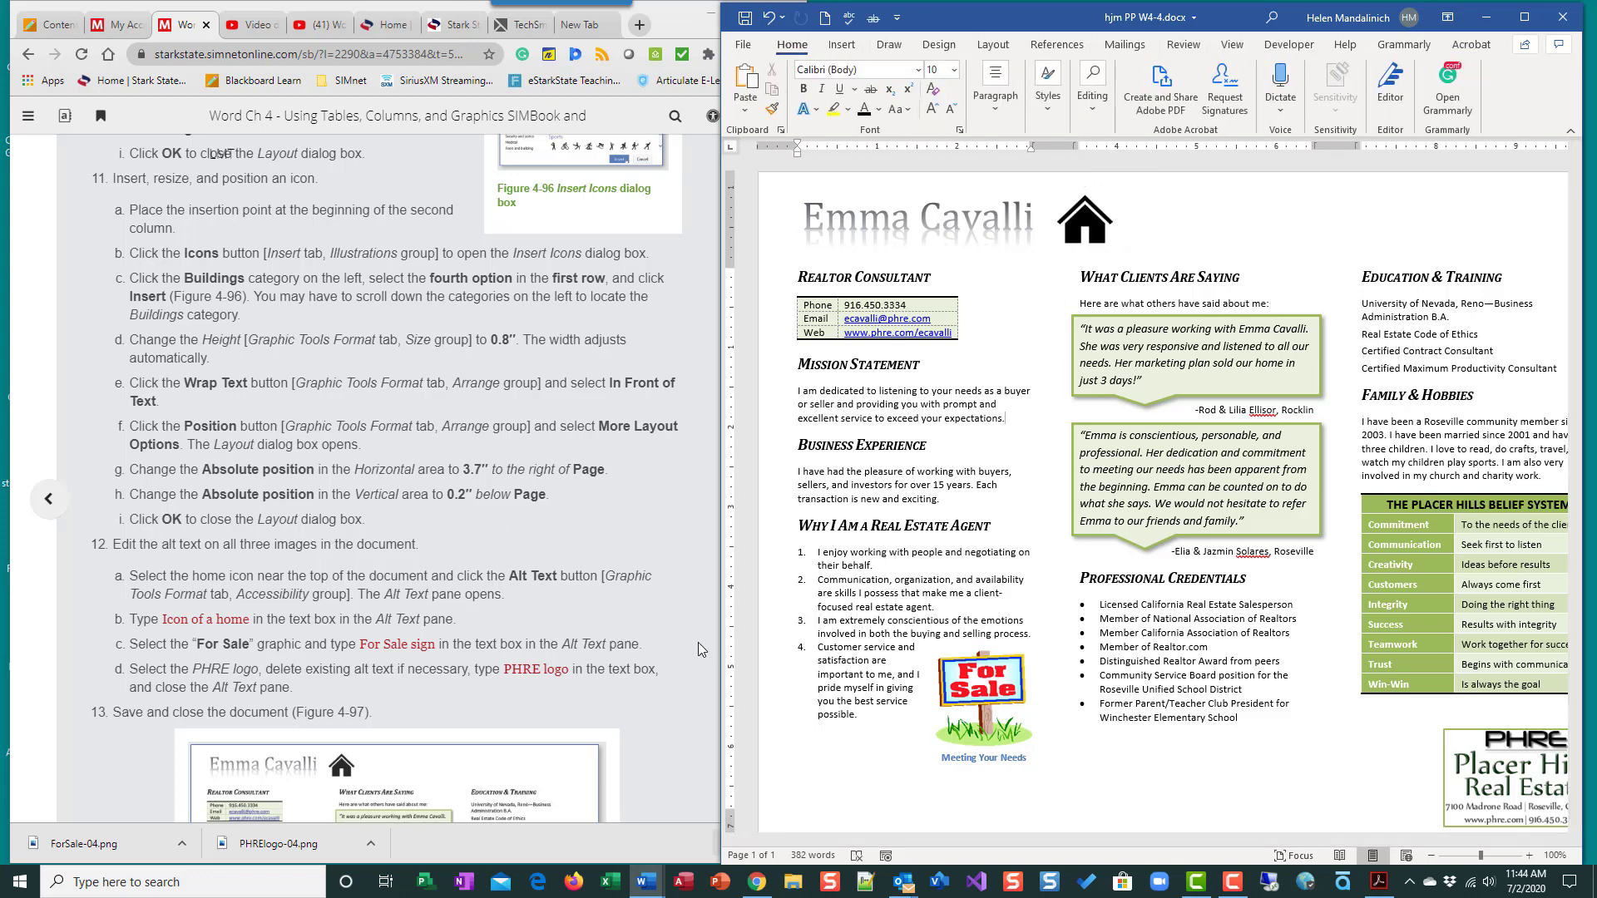
Replace the home icon's alt text with "Icon of a home"
scroll(697, 643, down, 4)
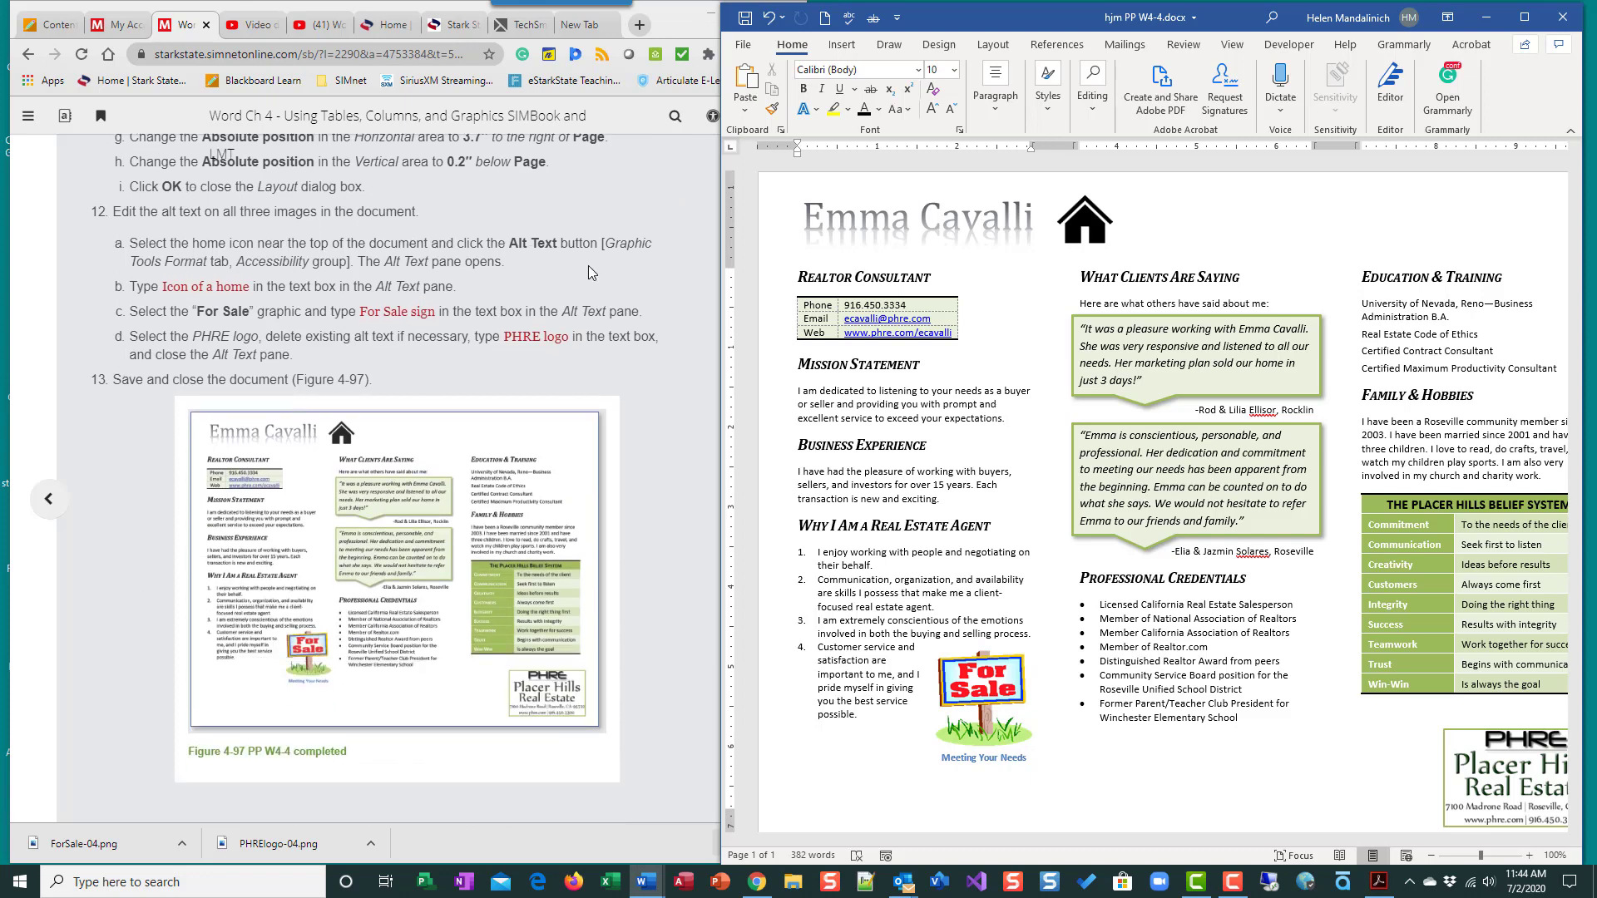
click(1083, 222)
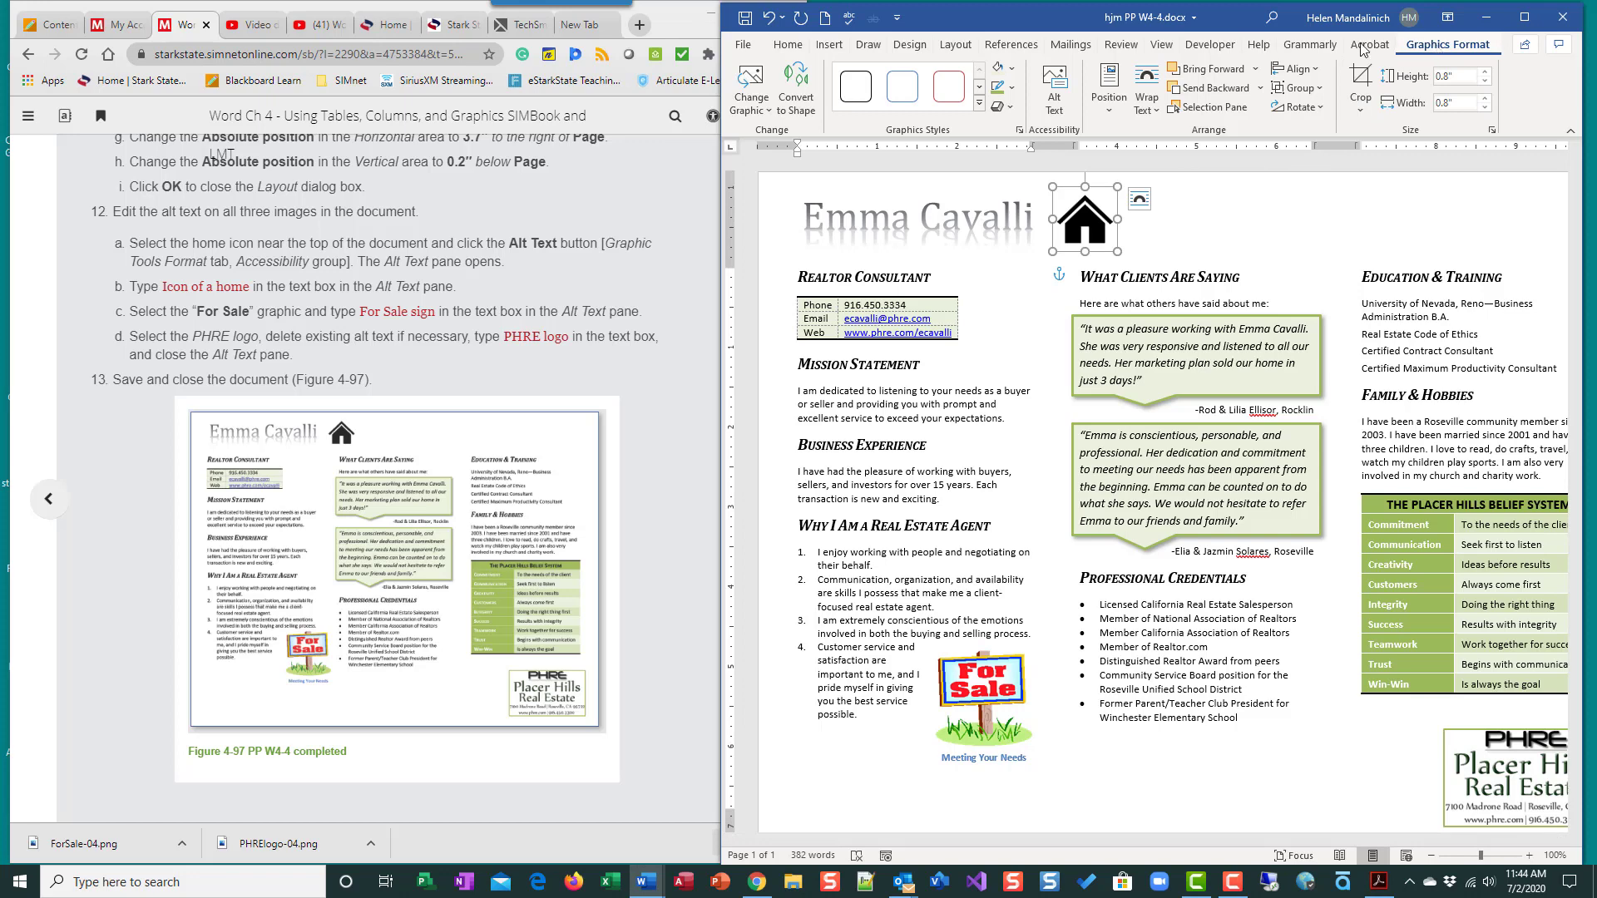
click(1061, 101)
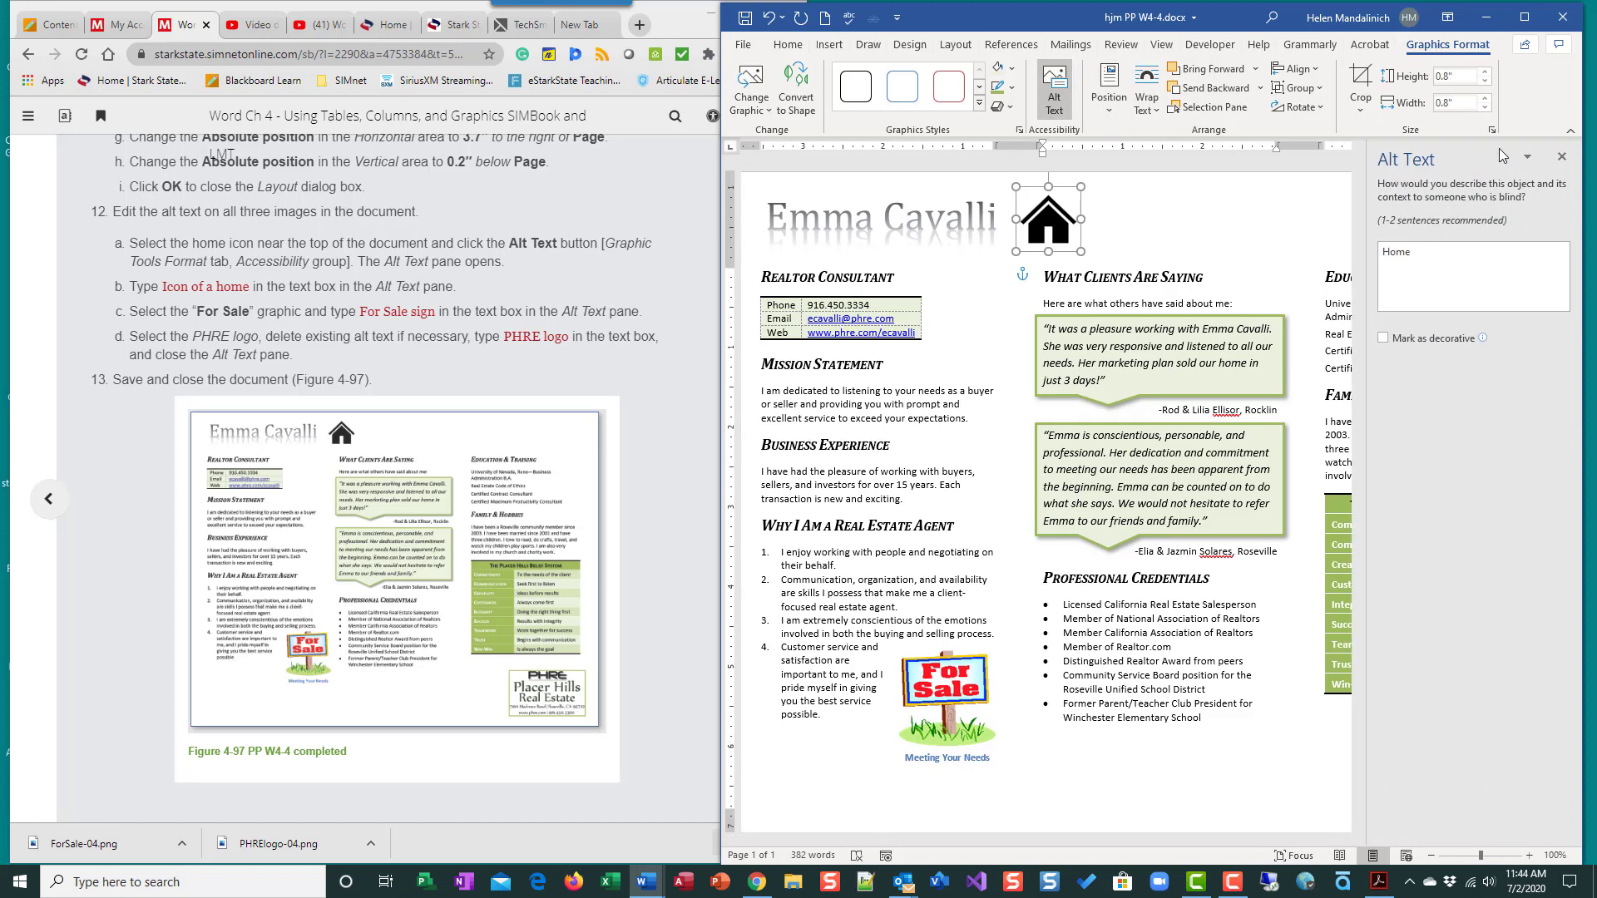
double_click(1412, 248)
text(Icon)
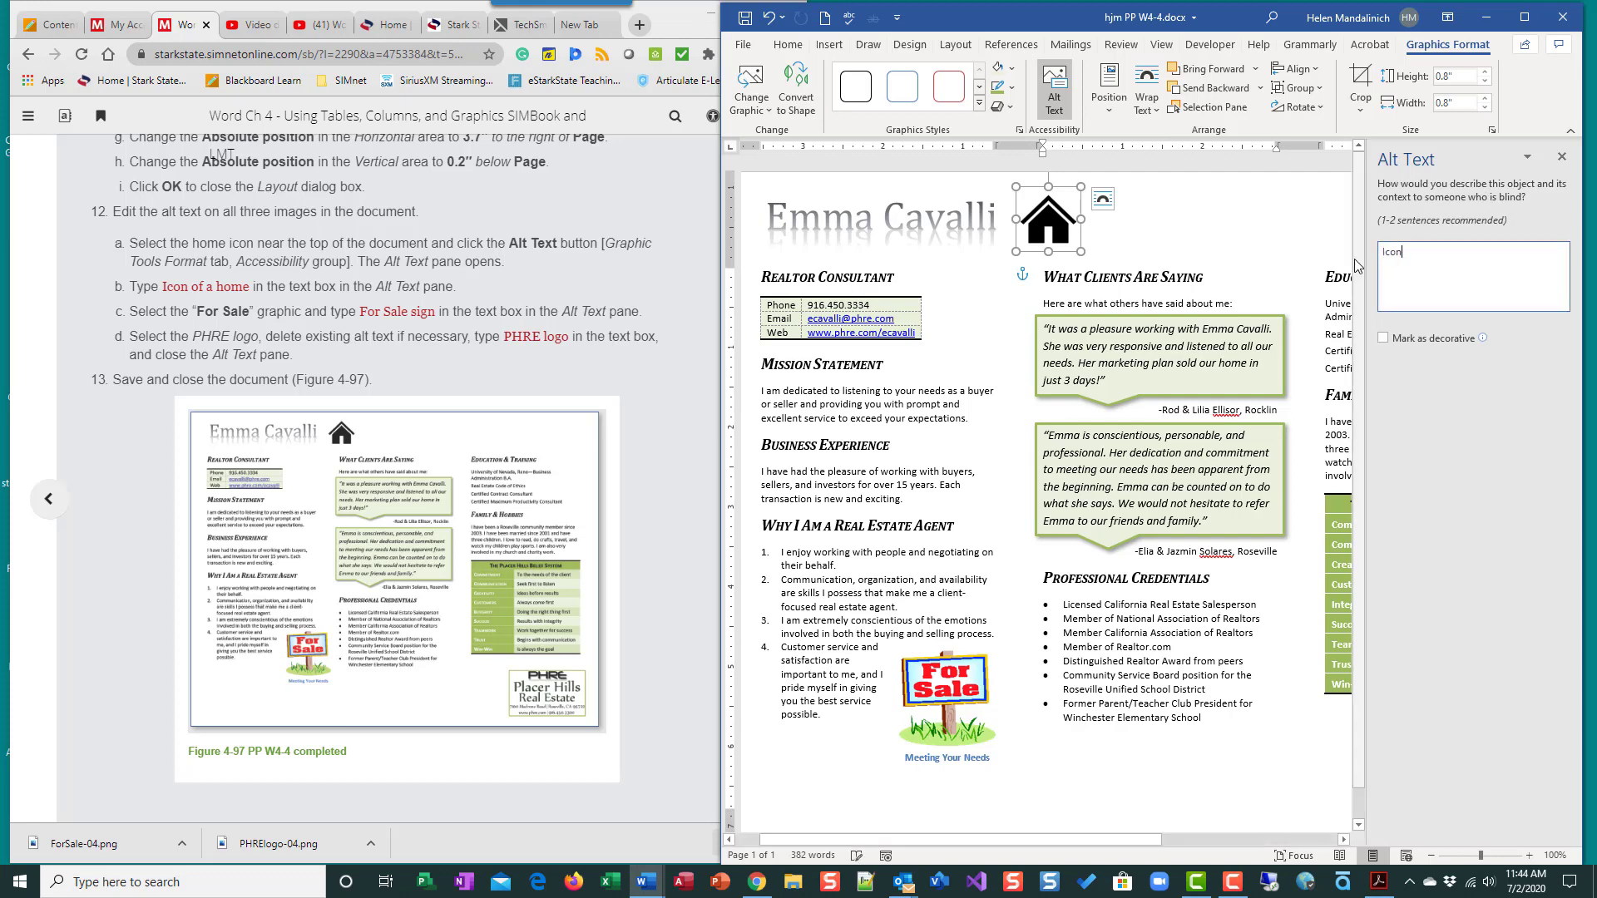
text( of a home)
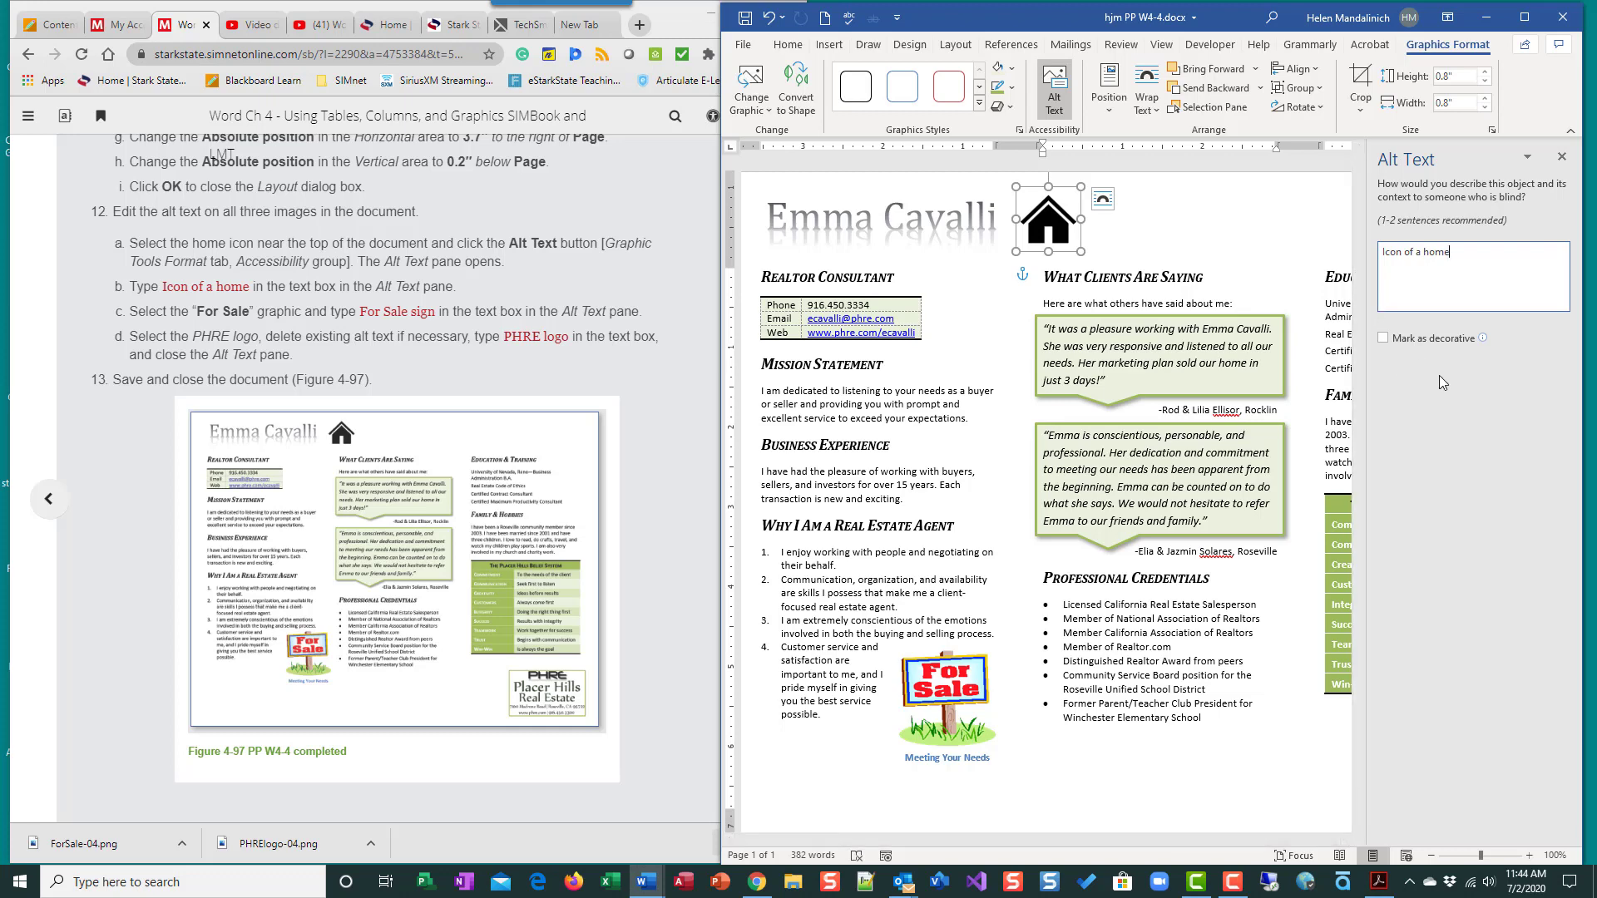
Add the alt text "For Sale Sign" to the captioned For Sale graphic in the first column
click(944, 699)
click(1419, 278)
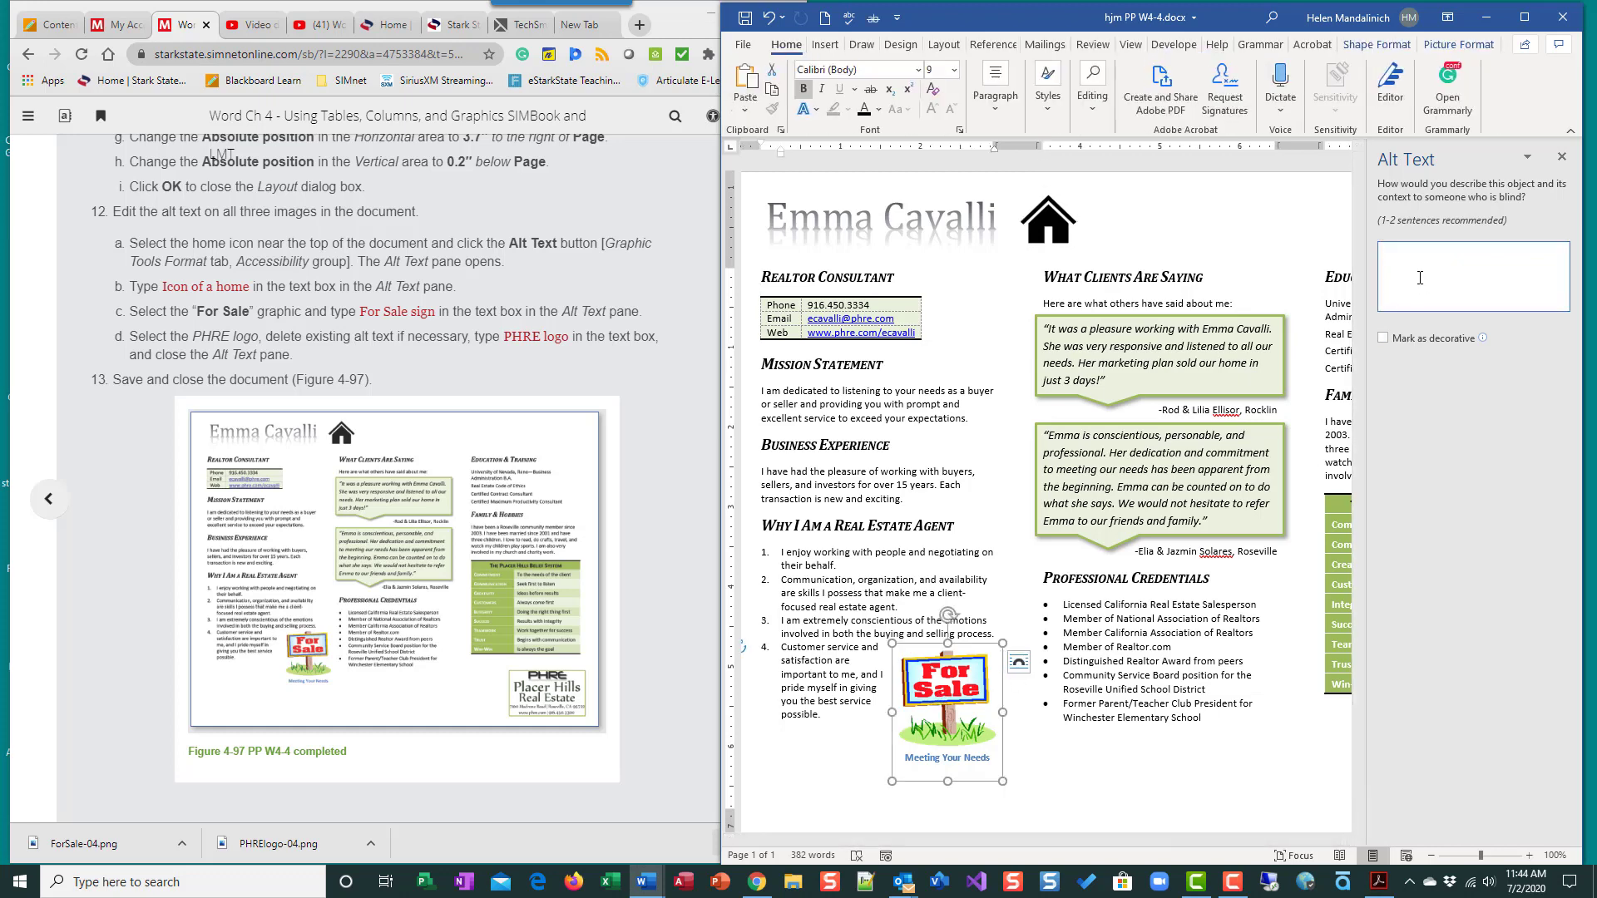
text(For Sale Sign)
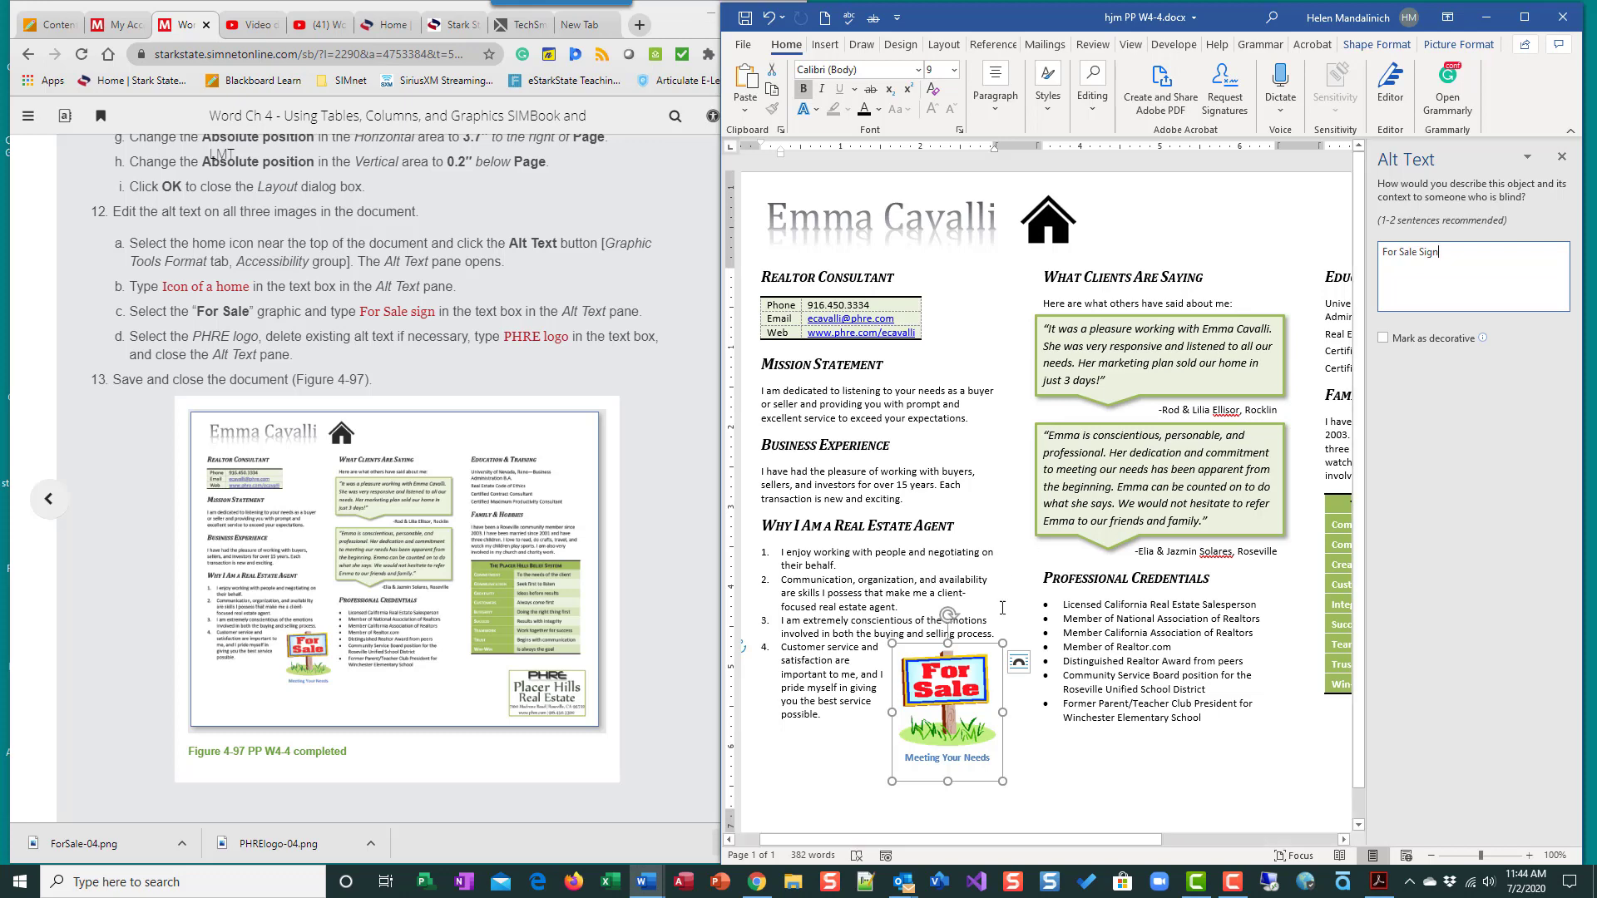
Add the alt text "PHRE logo" to the company logo below the belief system table and save the brochure
drag(1101, 840, 1286, 864)
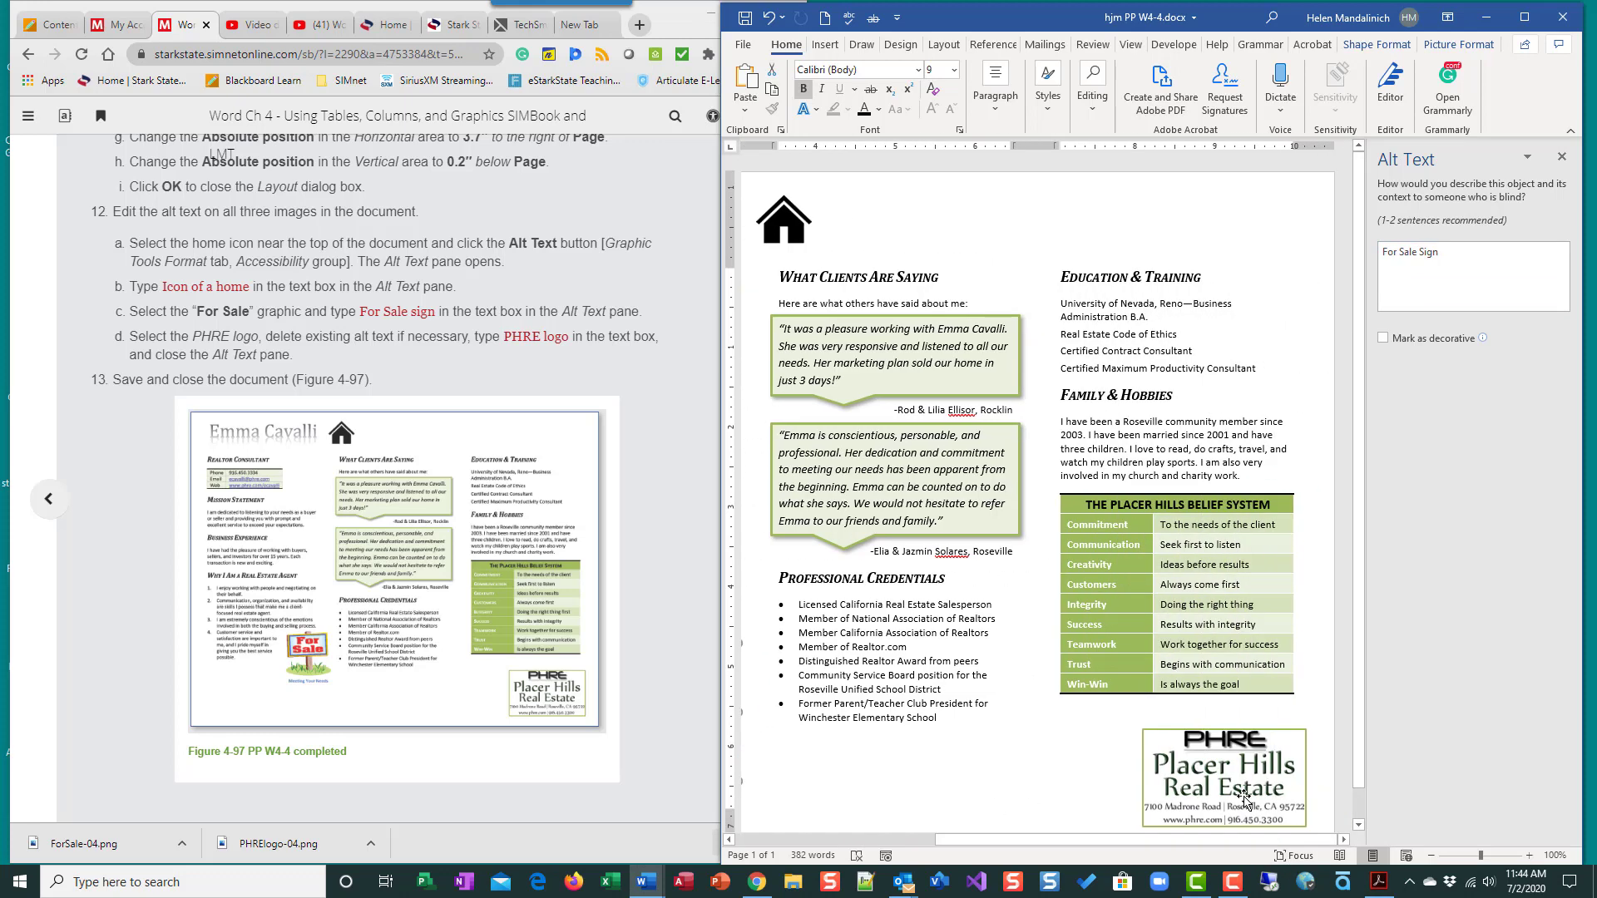
click(1223, 773)
click(1440, 262)
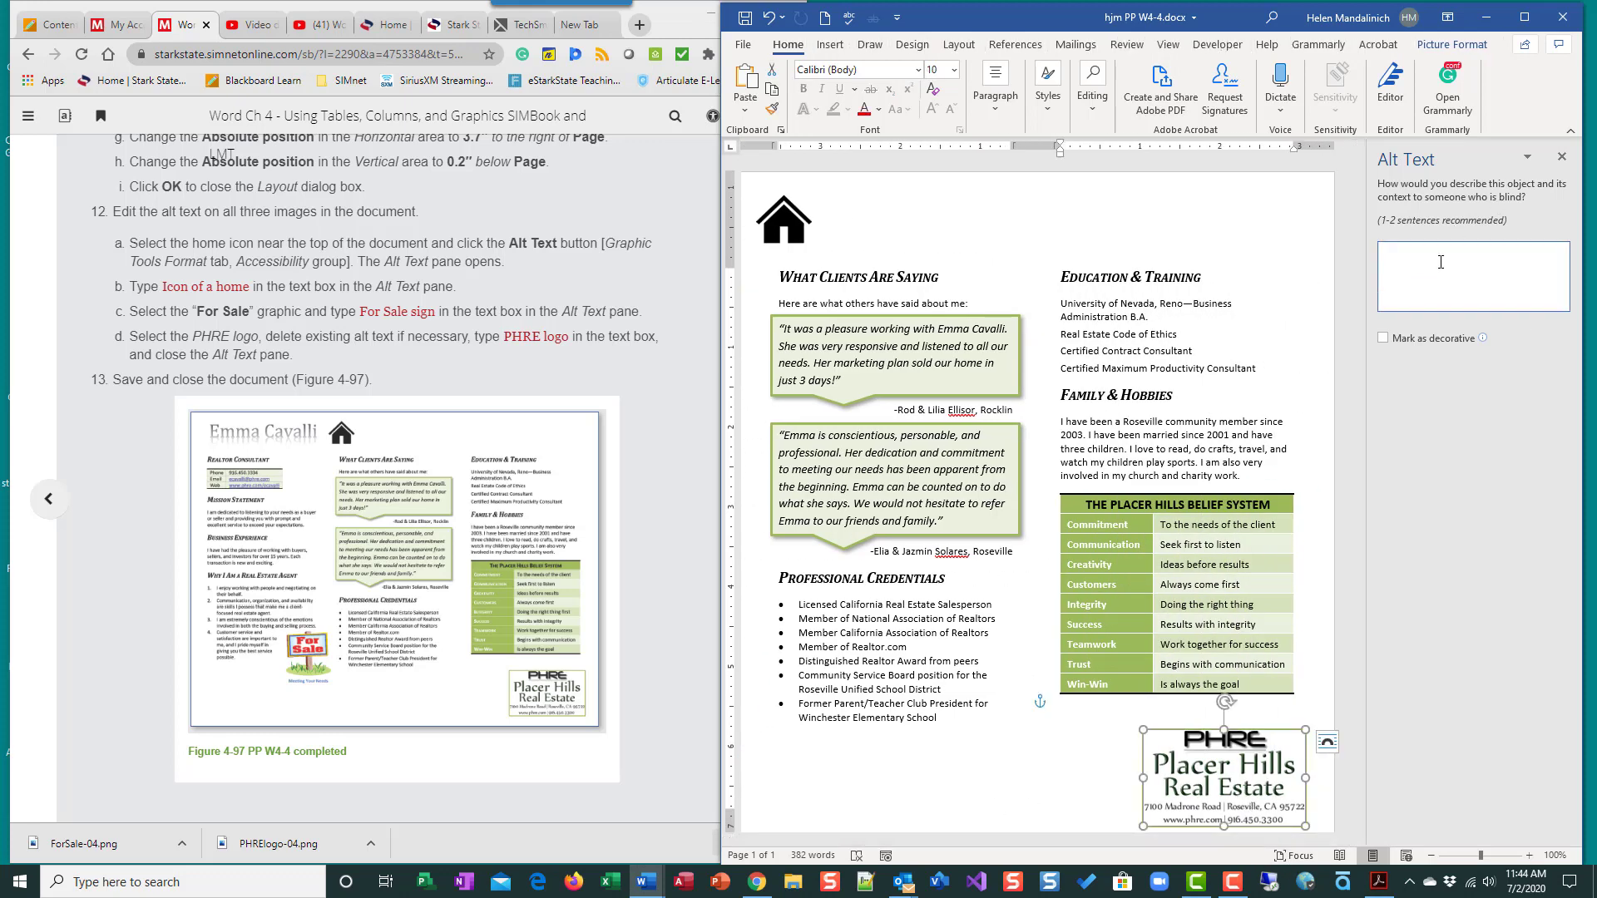
text(PHRE Logo)
key(BackSpace)
key(BackSpace)
key(BackSpace)
text(logo)
click(1562, 157)
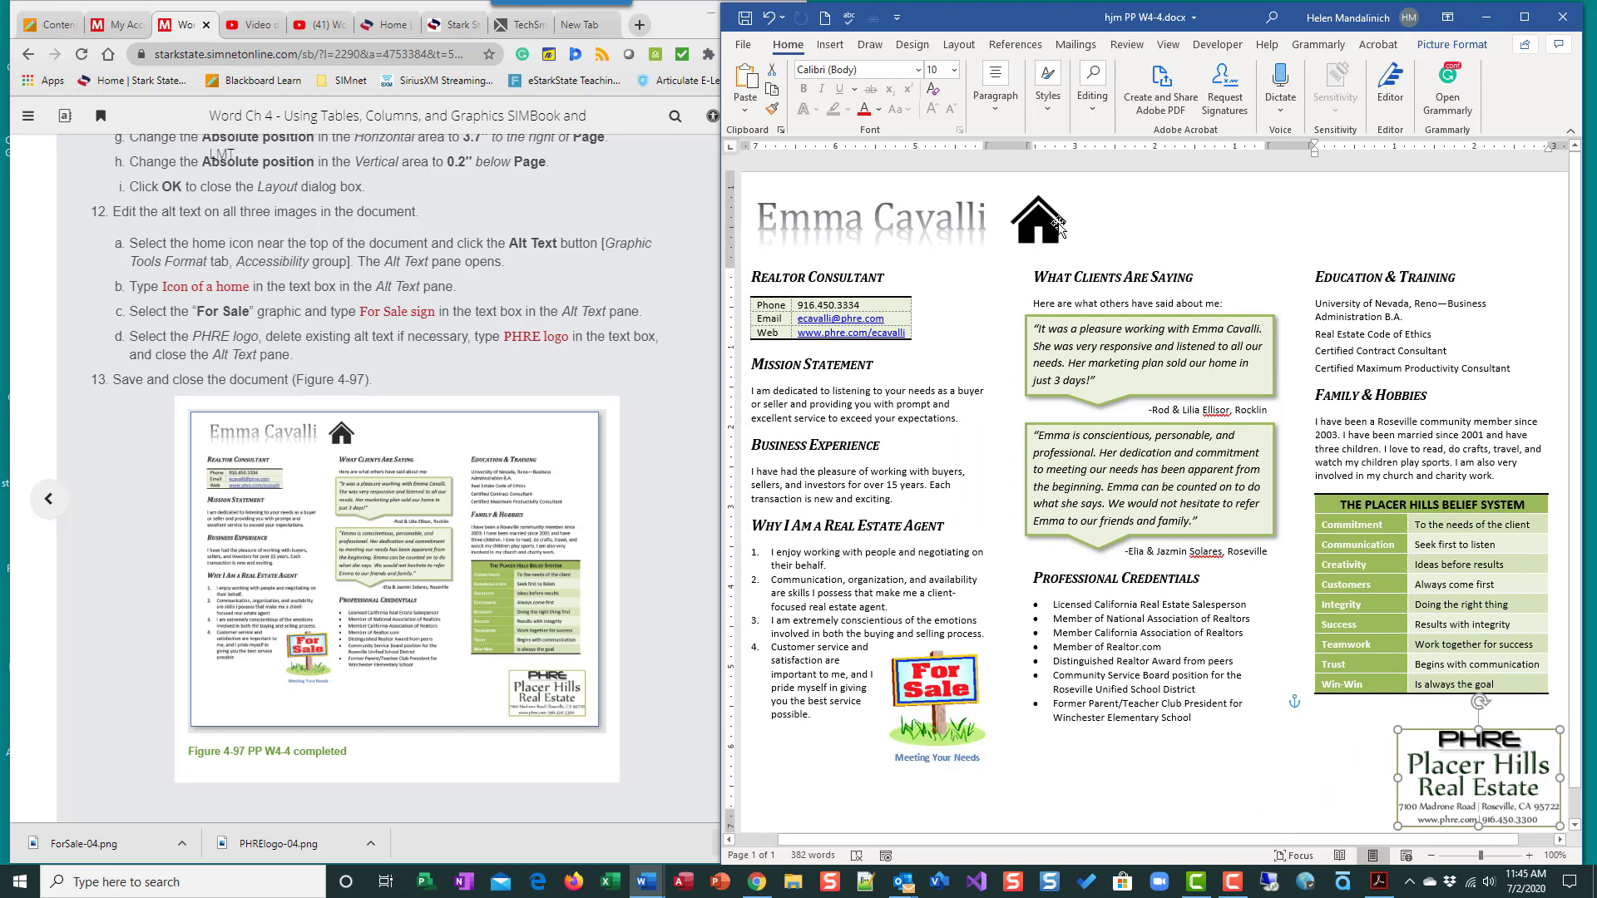
click(743, 18)
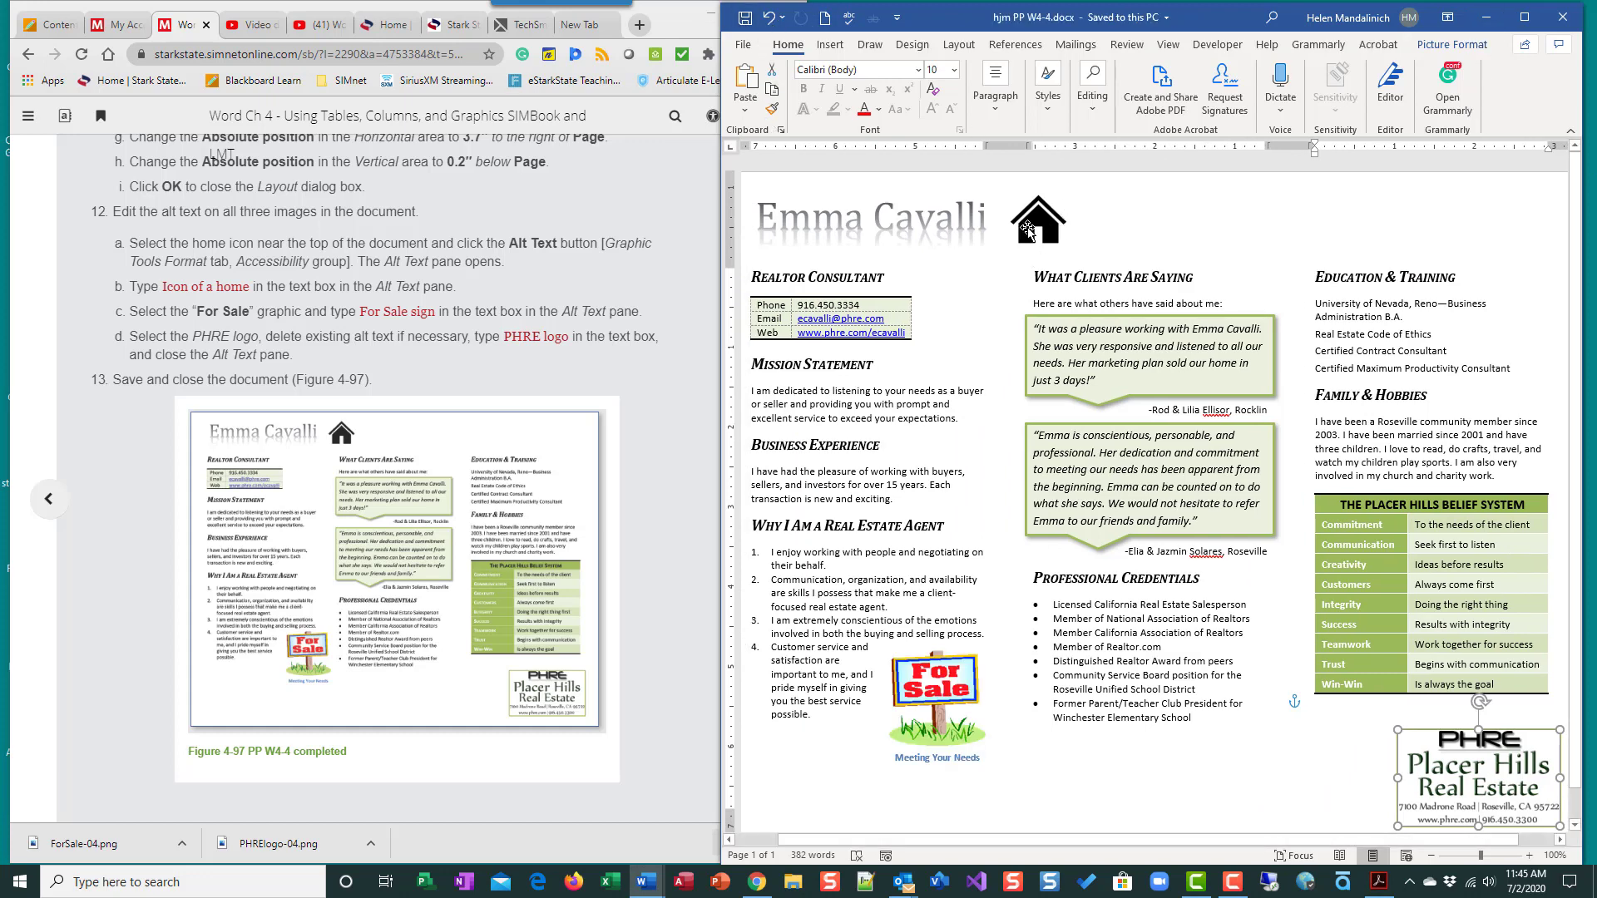